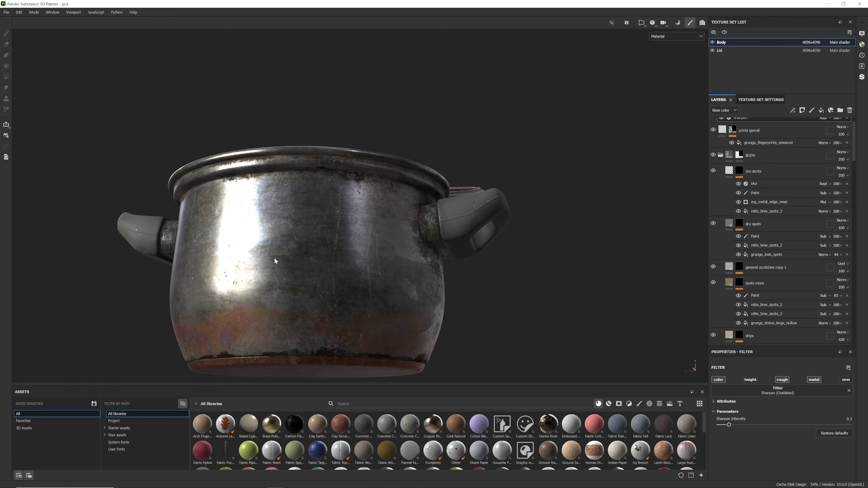
Step: Make the noise roughness layer visible on the pot body
left_click_drag(289, 249, 361, 226, "alt")
right_click_drag(361, 227, 369, 228, "shift")
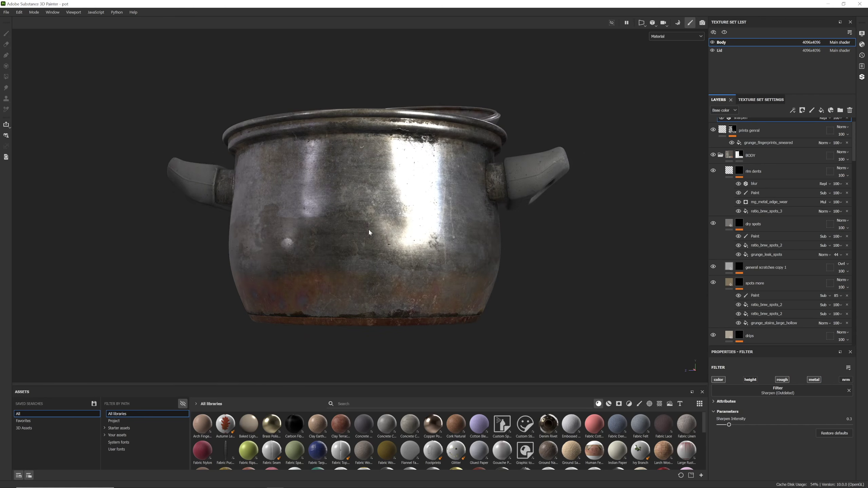
left_click_drag(368, 228, 371, 226, "alt")
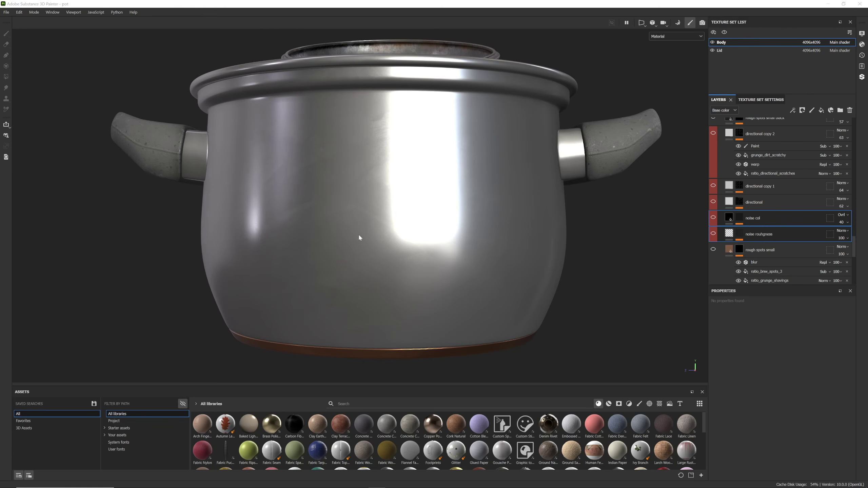
left_click_drag(358, 234, 357, 221, "alt")
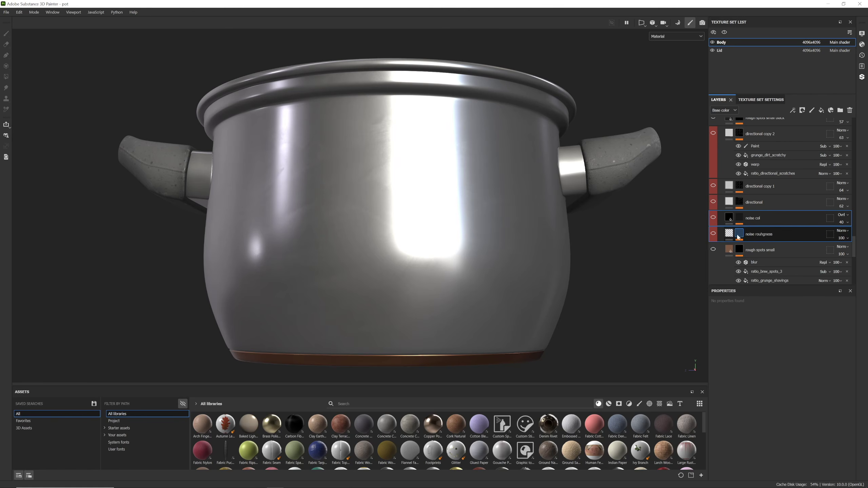
left_click_drag(675, 237, 632, 238, "alt")
left_click(713, 234)
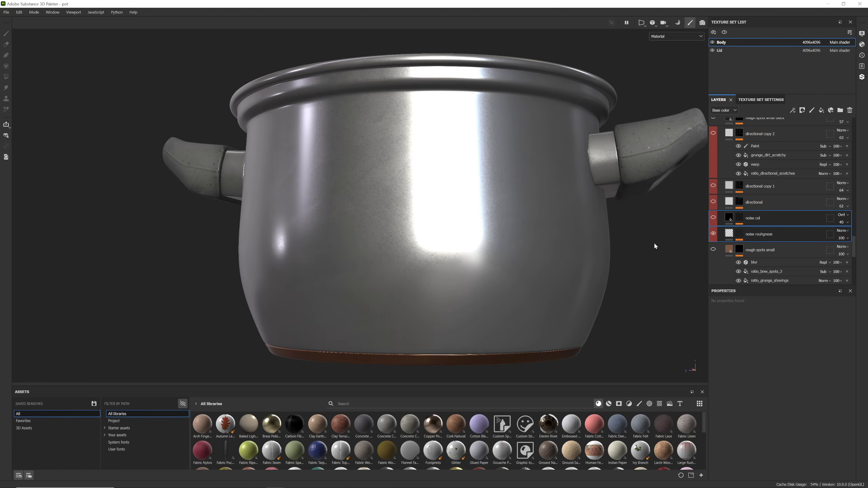
Step: Examine the fine noise on the pot's surface in the highlights and in the isolated roughness channel
middle_click_drag(455, 233, 429, 216, "alt")
right_click_drag(410, 215, 440, 211, "alt")
left_click_drag(440, 212, 450, 194, "alt")
right_click_drag(450, 193, 466, 201, "shift")
left_click_drag(466, 200, 440, 213, "alt")
scroll(454, 219, "up", 2)
key("c")
scroll(440, 214, "up", 5)
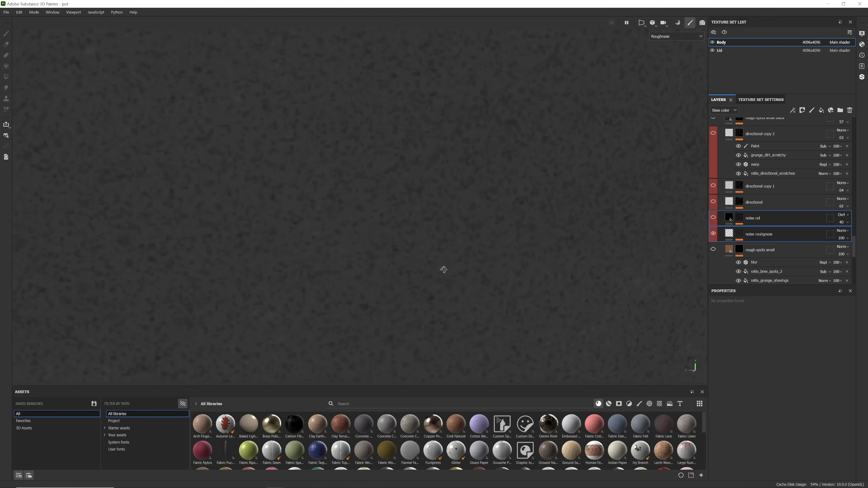
key("m")
scroll(441, 256, "down", 2)
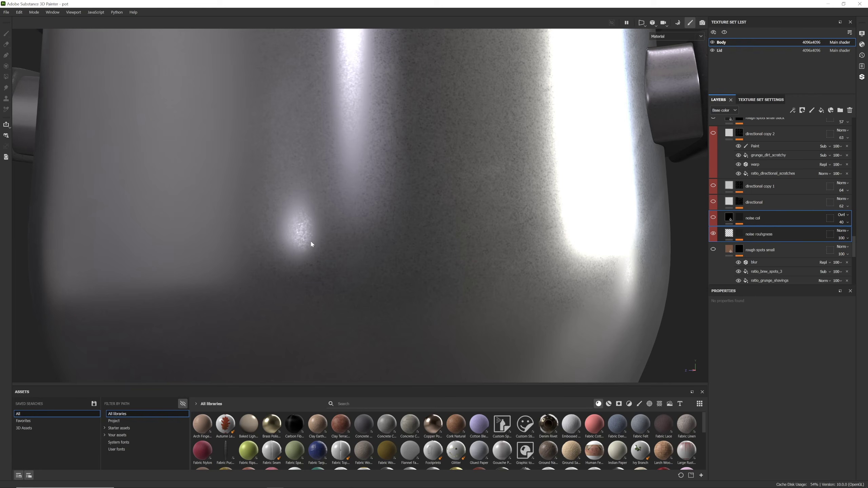
Step: Compare the pot's highlights with the noise roughness layer hidden and shown
left_click(714, 234)
left_click(713, 234)
mouse_move(595, 262)
right_mouse_down("alt")
mouse_move(600, 225)
mouse_move(602, 252)
right_mouse_up("alt")
left_click_drag(603, 252, 601, 255, "alt")
Step: Adjust the tiling of the ratio_dirt_3 fill in the noise roughness layer's mask, trying 17.43
left_click(740, 239)
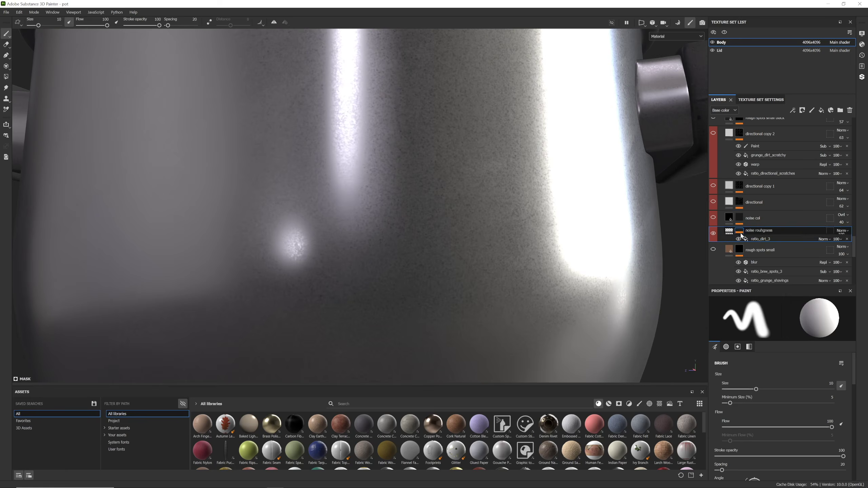
left_click(768, 246)
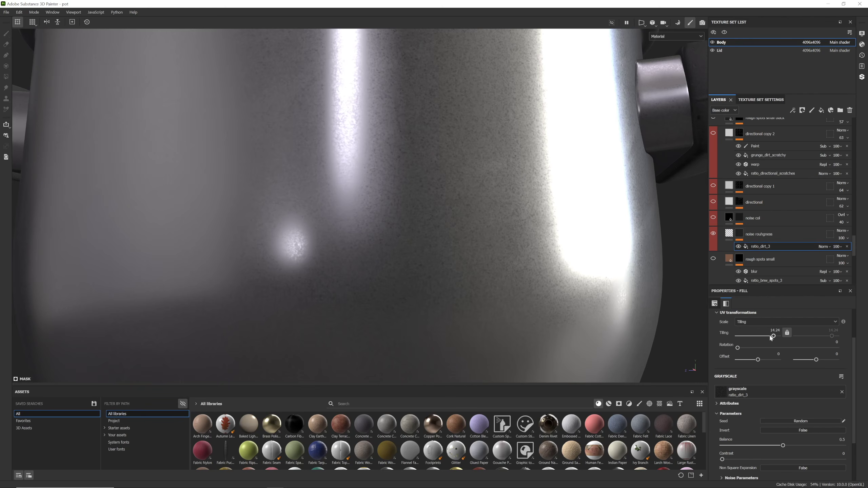
left_click_drag(774, 337, 777, 337)
key("ctrl+z")
left_click_drag(599, 328, 419, 270, "alt")
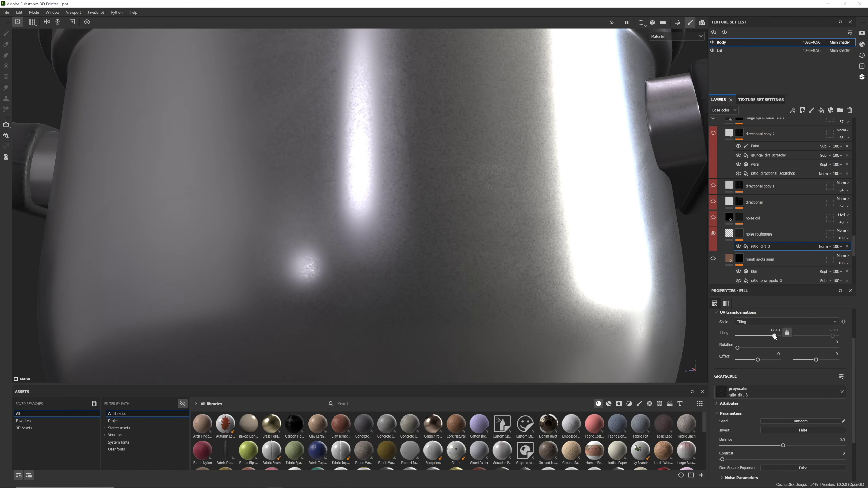
left_click_drag(775, 336, 774, 337)
scroll(766, 408, "down", 3)
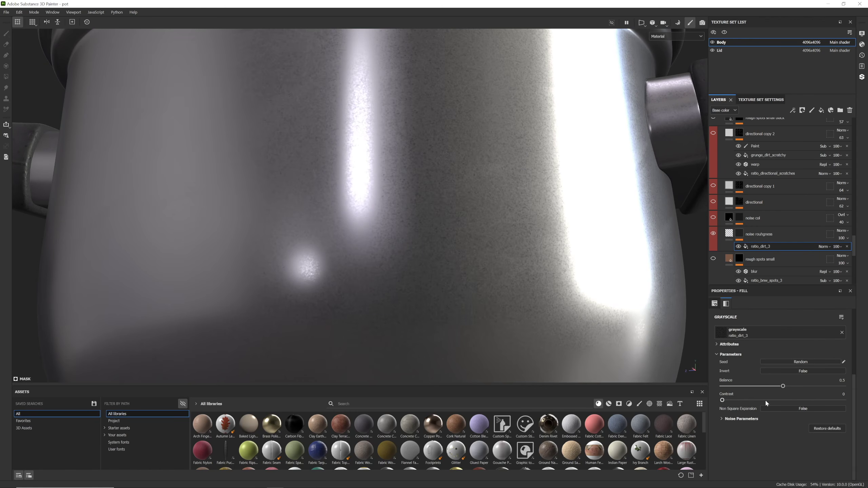
Step: Inspect the noise roughness layer's fill material and examine its effect in the isolated roughness channel
left_click(730, 236)
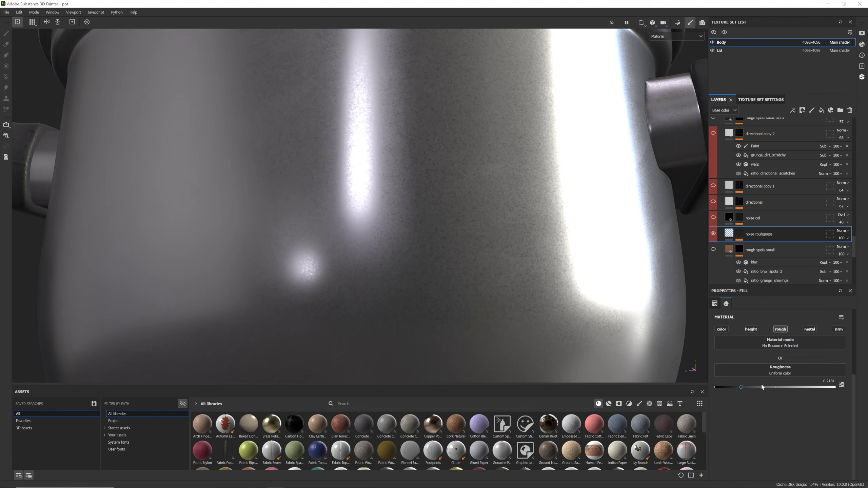
left_click_drag(565, 312, 527, 286, "alt")
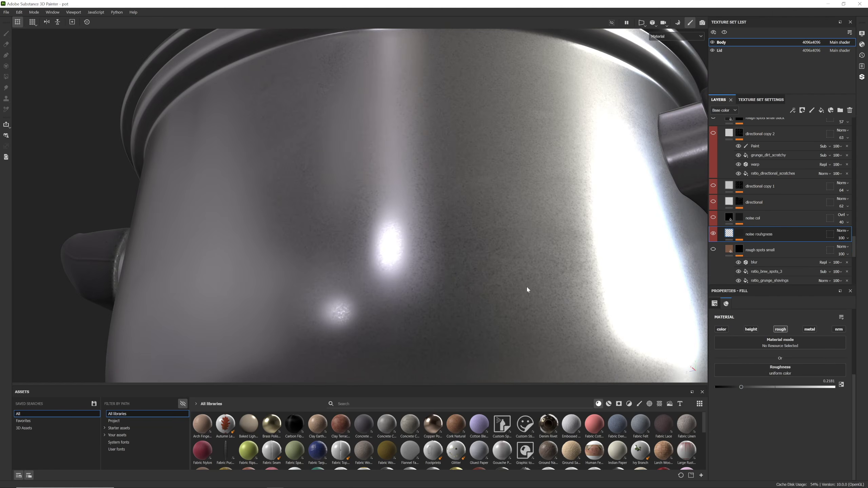
mouse_move(526, 287)
right_mouse_down("shift")
mouse_move(544, 287)
mouse_move(533, 287)
right_mouse_up("shift")
left_click_drag(533, 287, 502, 320, "alt")
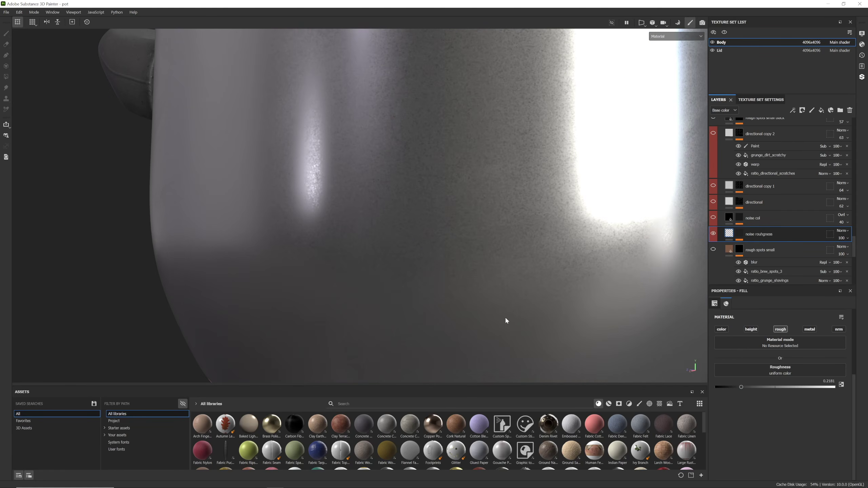
key("c")
left_click_drag(420, 253, 498, 222, "alt")
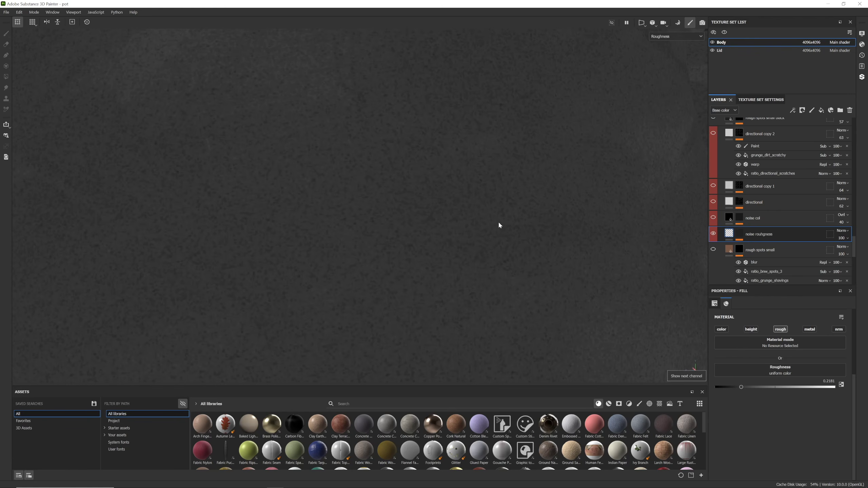
Step: Switch the layer stack to show the blend modes and opacities of the Roughness channel
left_click(729, 111)
left_click(724, 133)
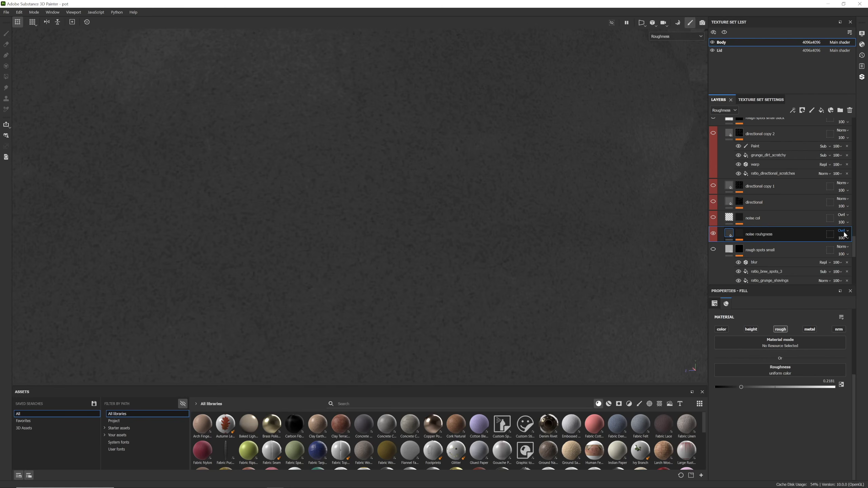
left_click(732, 111)
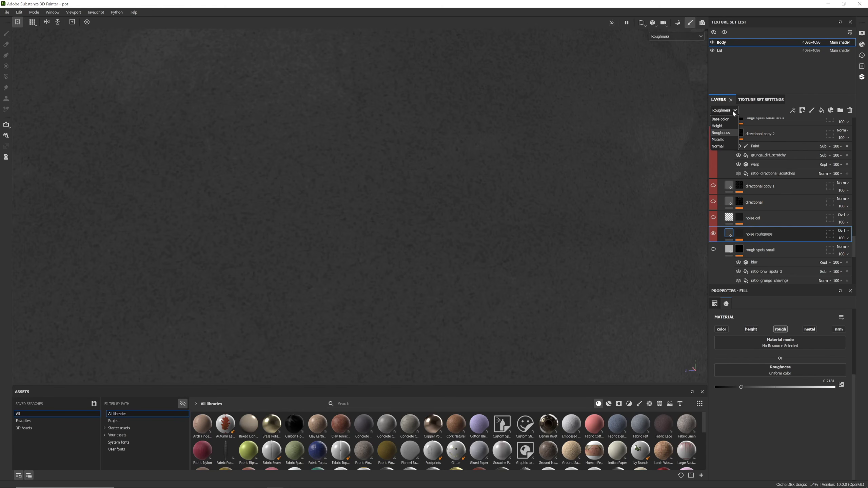
left_click(729, 133)
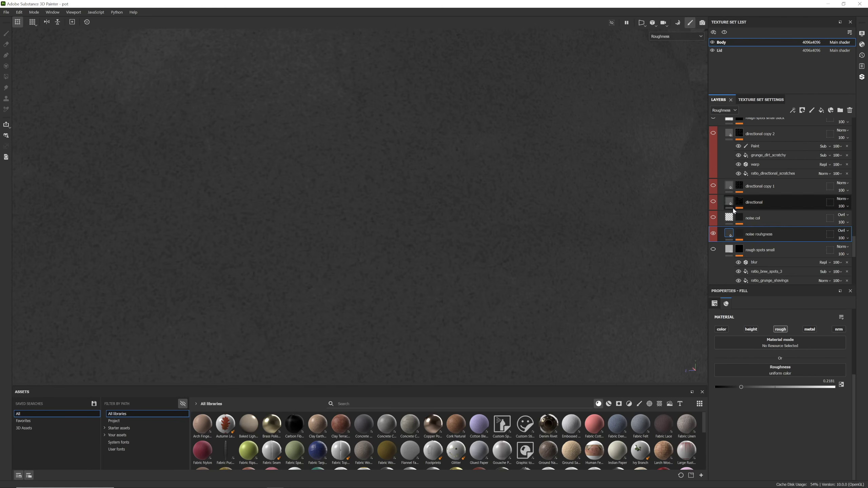
Step: Compare the noise roughness layer's Normal blend mode with Overlay in the roughness channel, leaving it on Overlay
left_click(843, 231)
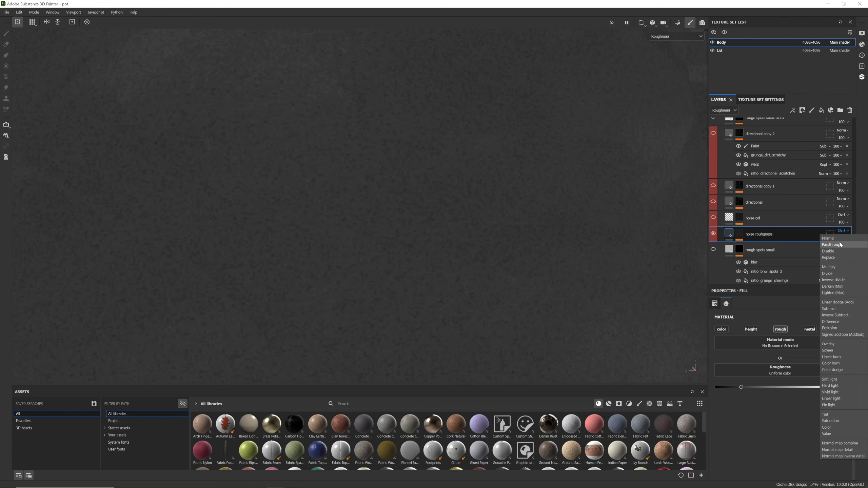
left_click(841, 242)
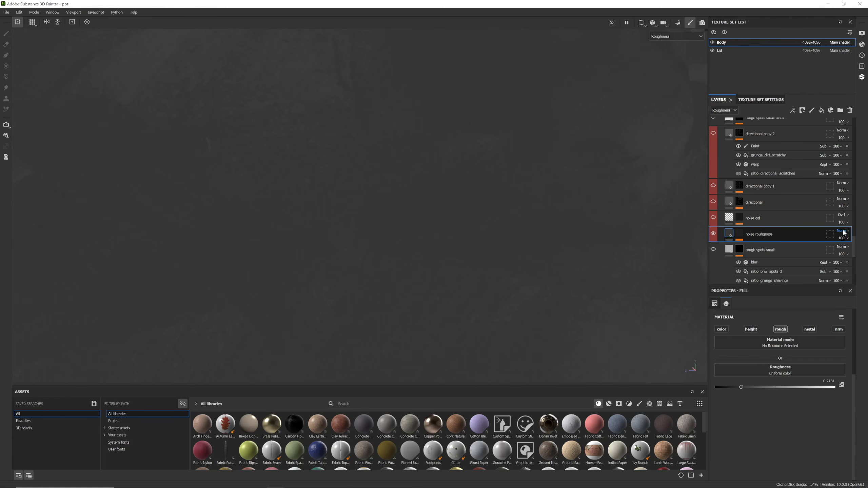
left_click(843, 231)
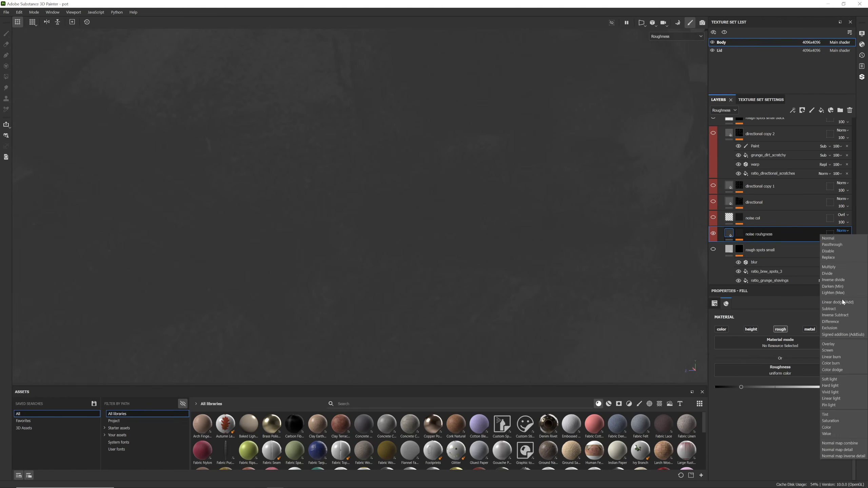
left_click(838, 343)
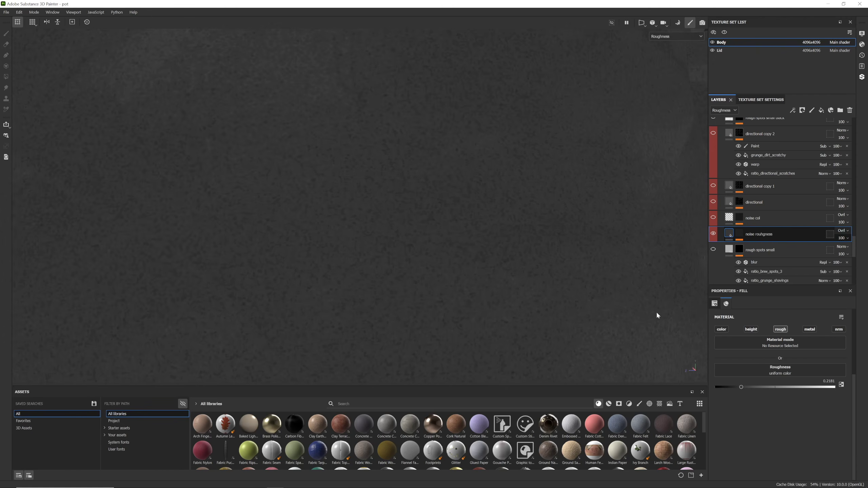
left_click_drag(657, 313, 572, 282, "alt")
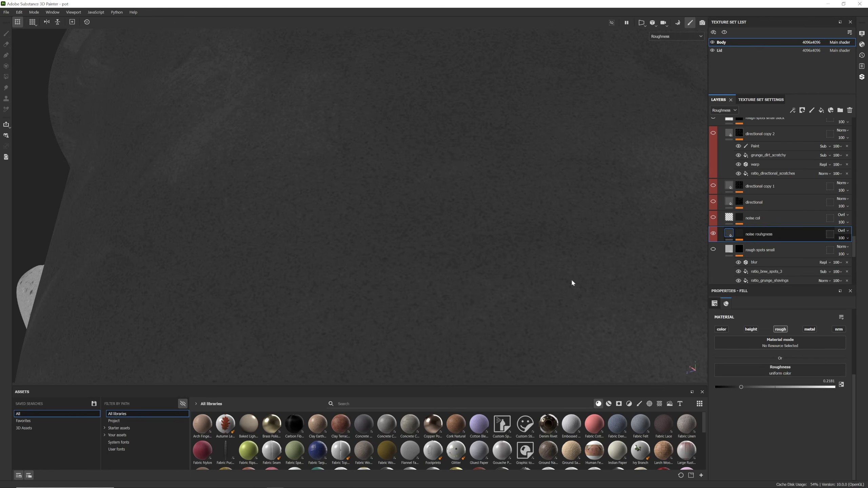
Step: Return the viewport to the full material, then make the noise col layer visible and select it
key("m")
left_click_drag(571, 279, 499, 196, "alt")
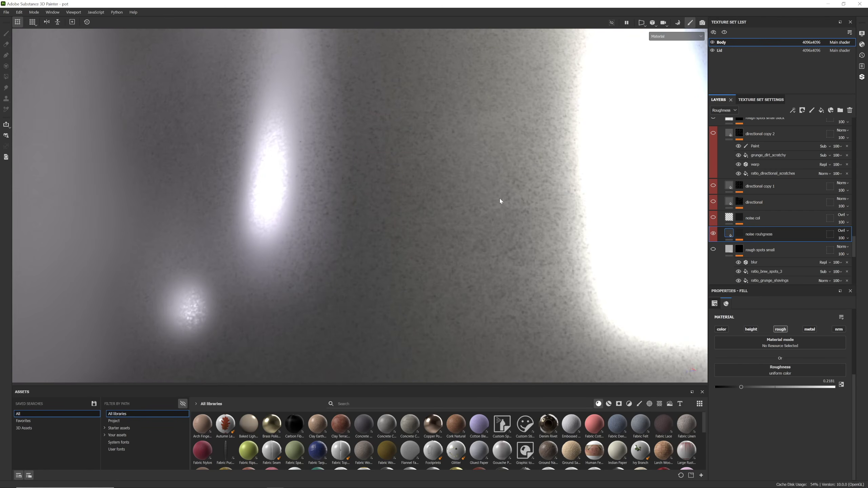
left_click_drag(507, 227, 480, 207, "alt")
left_click(756, 218)
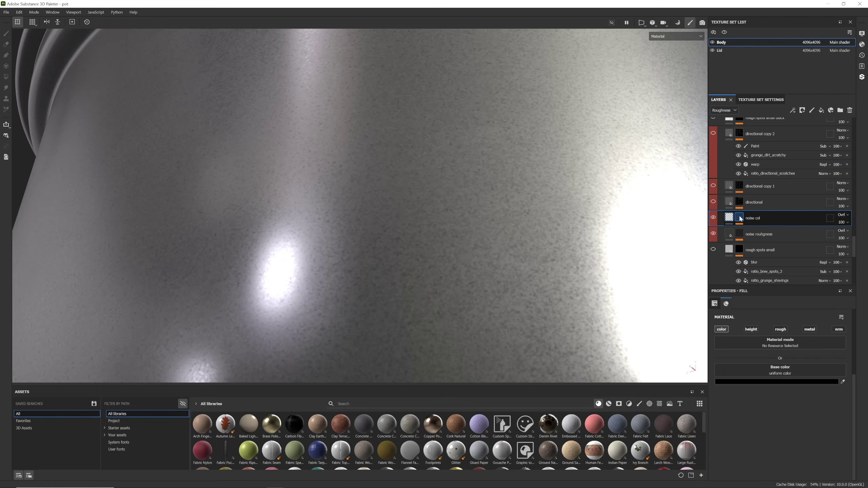
Step: Inspect the ratio_dirt_5 mask fill and the base color fill settings of the noise col layer
left_click(739, 217)
left_click(760, 231)
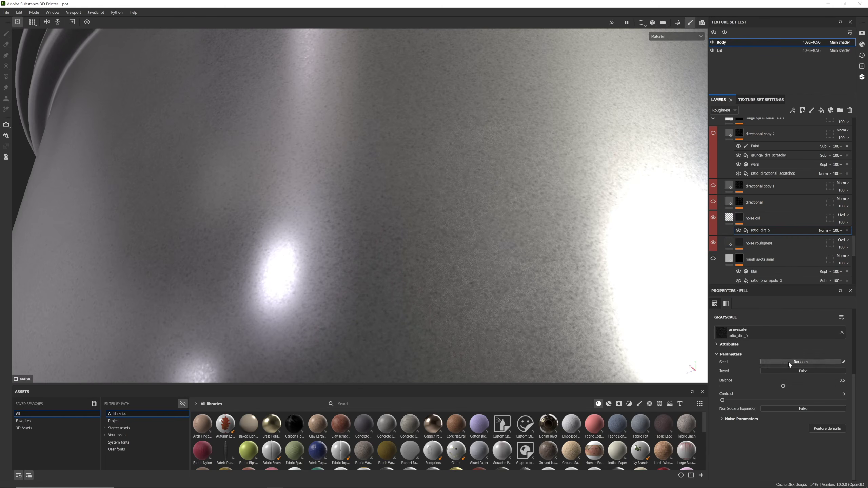
left_click(713, 243)
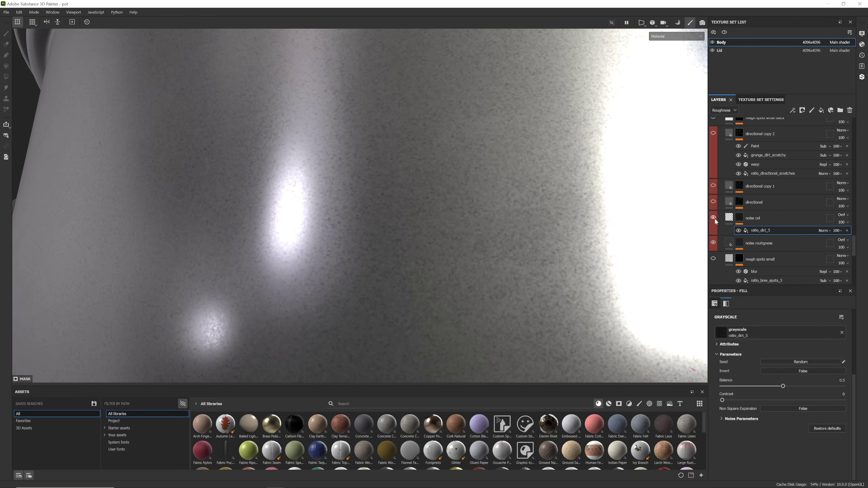
left_click(728, 217)
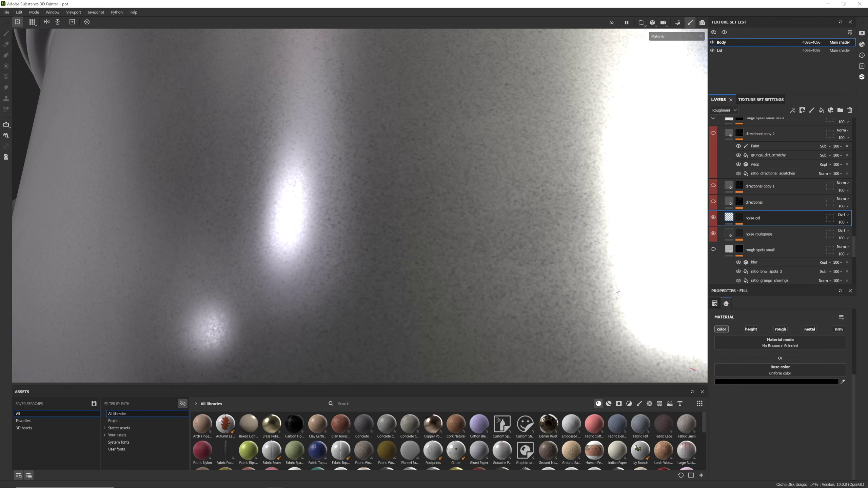
Step: Isolate the base color channel in the viewport and compare it with the noise col layer hidden and shown
key("c")
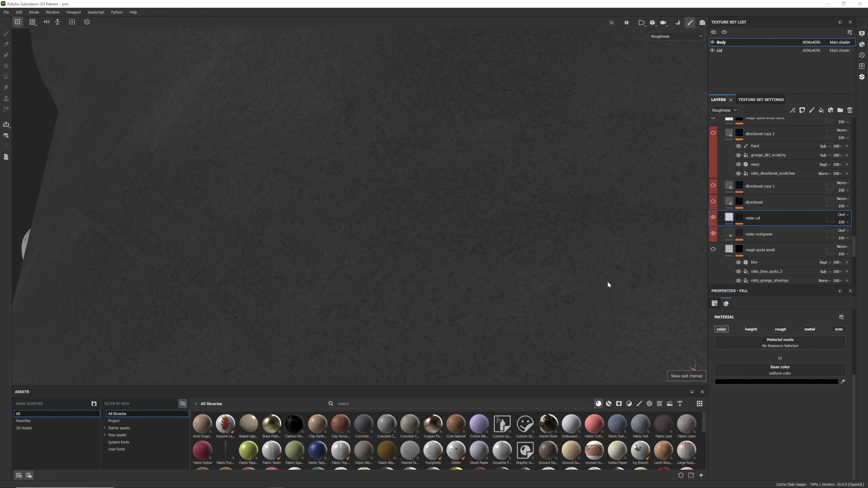
key("c")
key("c")
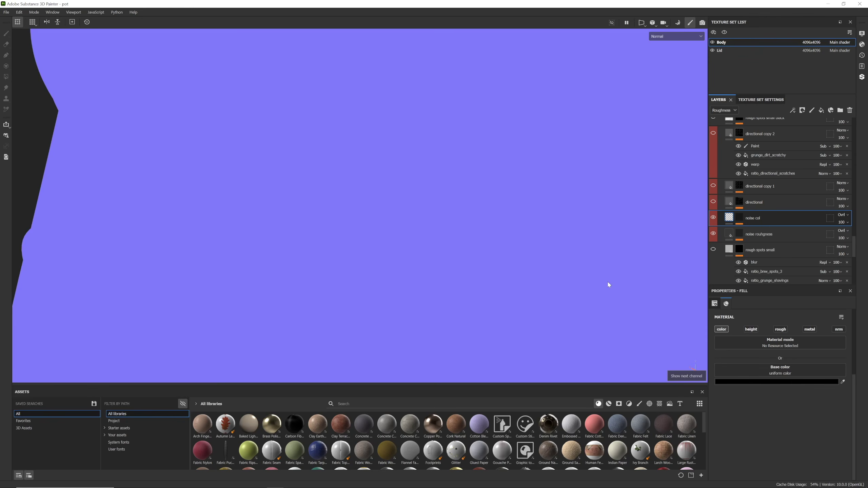
key("c")
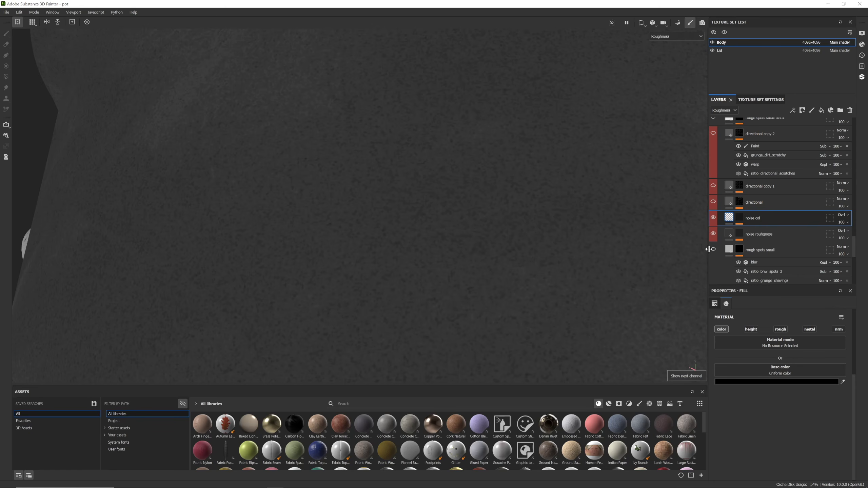
key("c")
key("c")
key("c")
key("c")
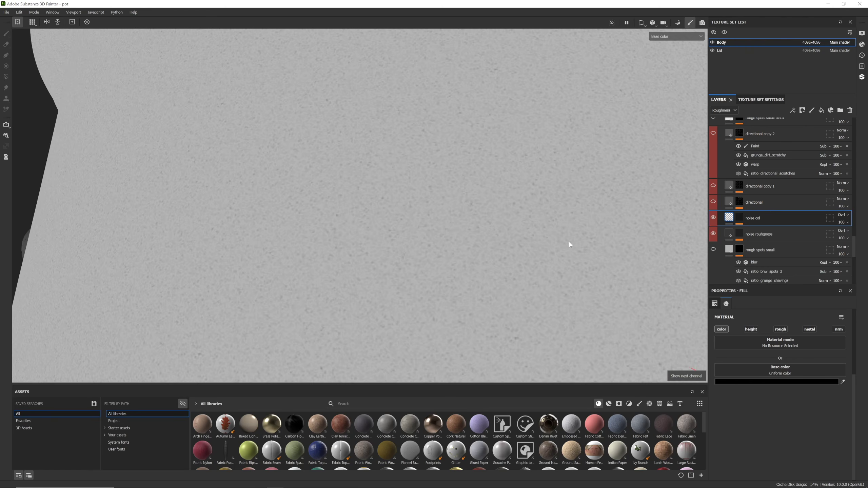
left_click(713, 219)
left_click(714, 218)
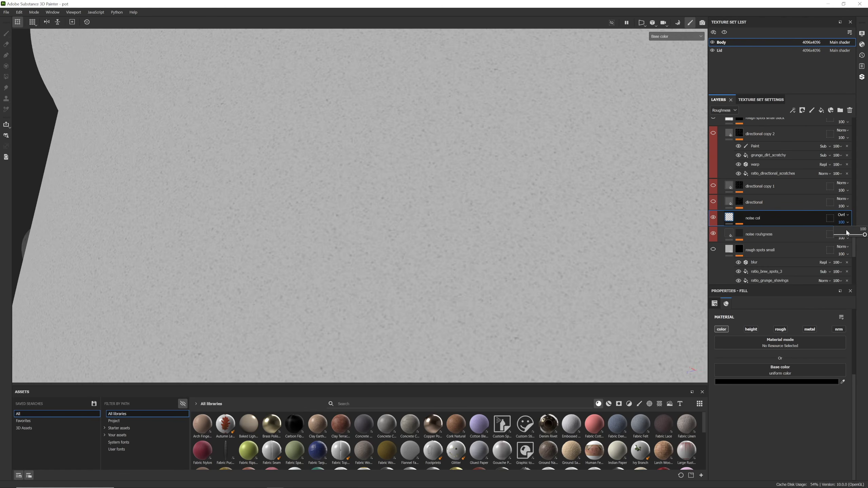
Step: Set the noise col layer's roughness blend mode to Normal and switch the layer stack to the base color channel
left_click(729, 111)
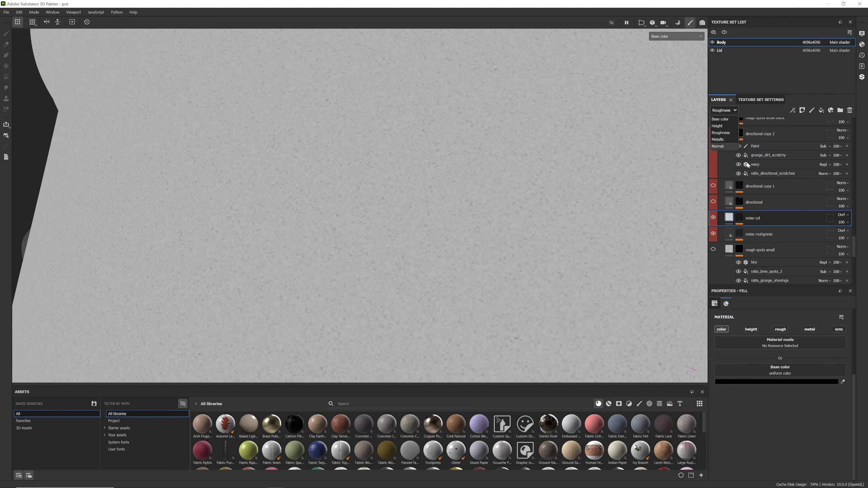
left_click(846, 218)
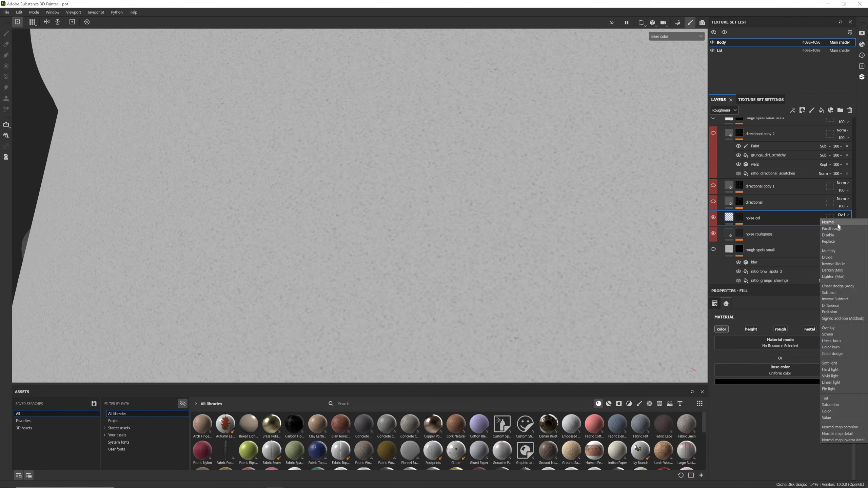
left_click(827, 219)
left_click(848, 218)
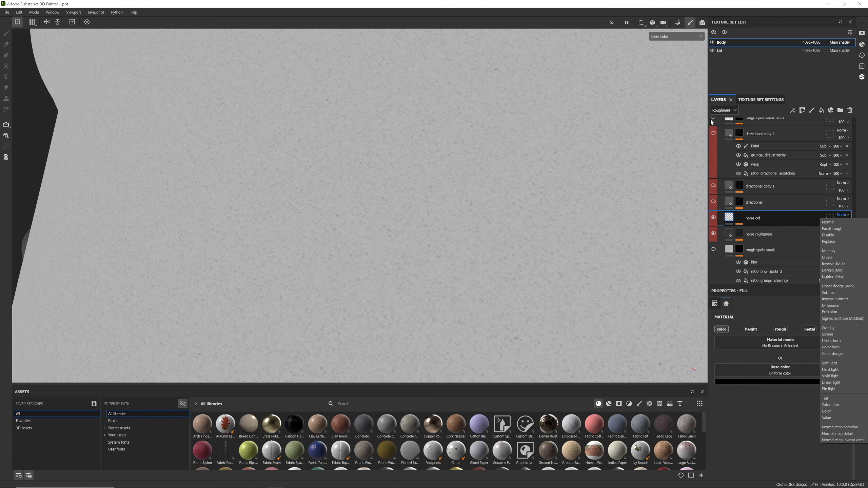
left_click(725, 110)
left_click(722, 117)
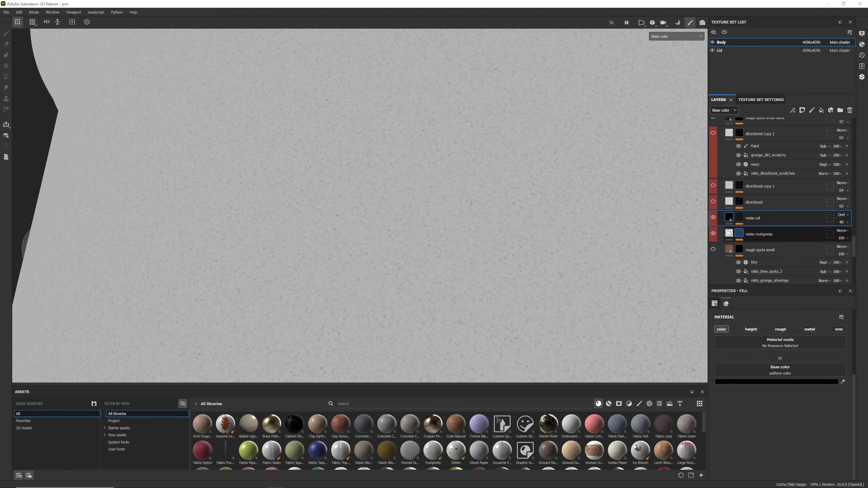
Step: Lower the noise col layer's base color opacity to 25 and inspect the pot in the full material view
left_click_drag(569, 212, 615, 219, "alt")
left_click_drag(848, 235, 843, 235)
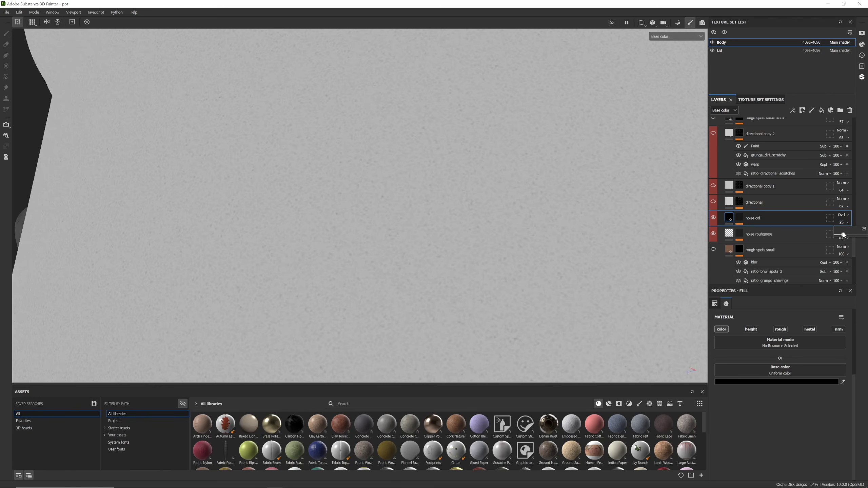
left_click_drag(544, 221, 473, 202, "alt")
key("m")
scroll(513, 216, "down", 6)
scroll(489, 193, "down", 3)
scroll(471, 205, "up", 6)
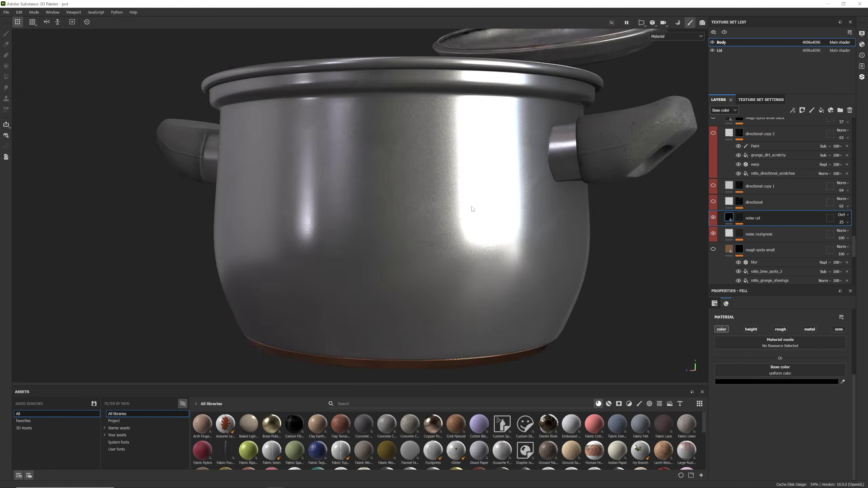
scroll(424, 184, "up", 4)
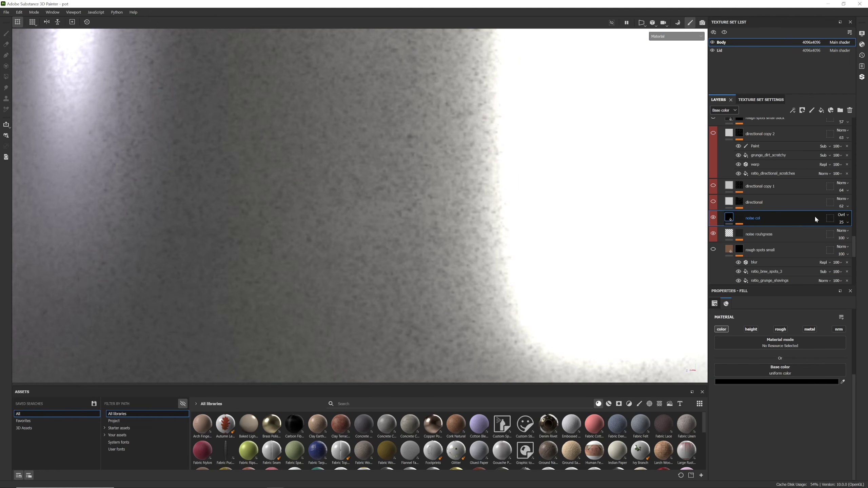
Step: Try the noise col layer at 64 opacity and judge the speckling on the pot from several distances
left_click(848, 222)
left_click_drag(843, 236, 857, 236)
scroll(376, 192, "down", 5)
scroll(373, 184, "down", 3)
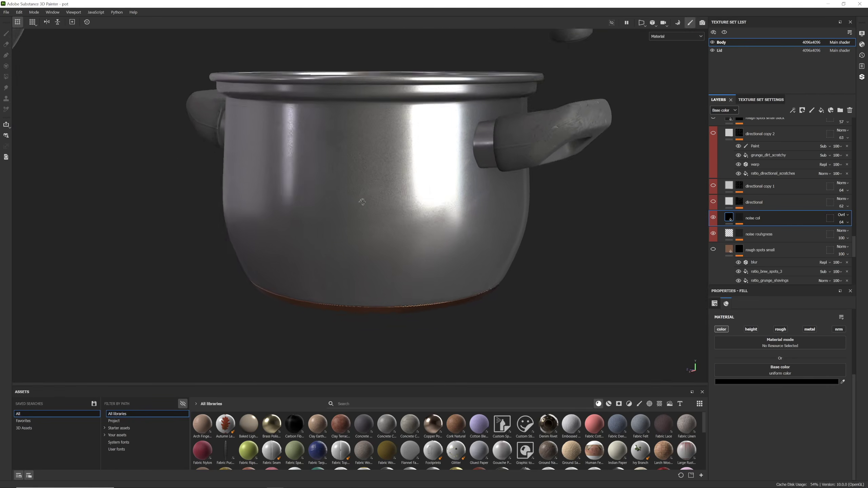
mouse_move(362, 199)
left_mouse_down("alt")
mouse_move(401, 167)
mouse_move(435, 163)
mouse_move(353, 205)
mouse_move(337, 167)
mouse_move(354, 195)
left_mouse_up("alt")
scroll(435, 163, "down", 3)
scroll(403, 178, "down", 3)
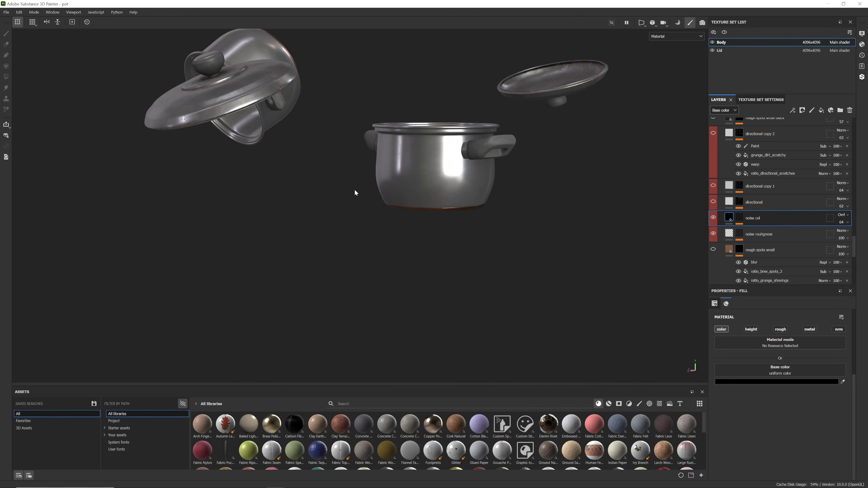
scroll(412, 189, "up", 3)
left_click_drag(412, 189, 408, 162, "alt")
right_click_drag(408, 161, 446, 164, "shift")
left_click_drag(446, 164, 470, 185, "alt")
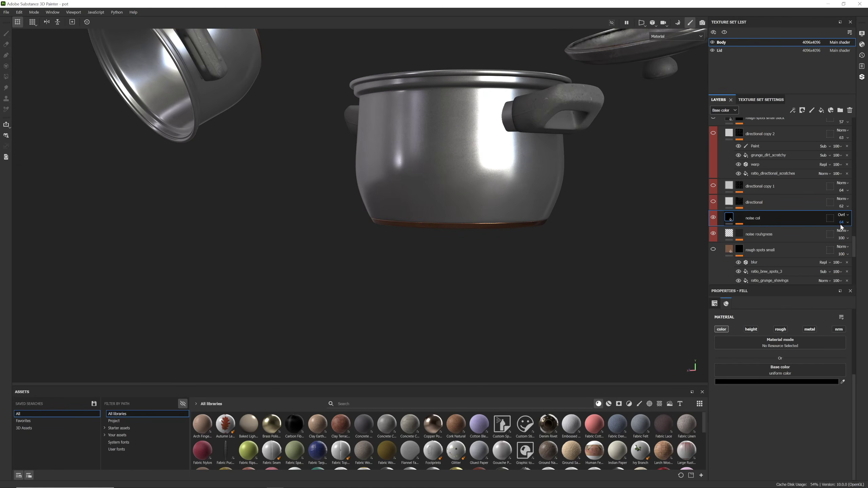
Step: Set the noise col layer's opacity to 40, make the directional layer visible, and inspect its brushed scratches
left_click_drag(855, 235, 848, 235)
left_click_drag(590, 214, 586, 216, "alt")
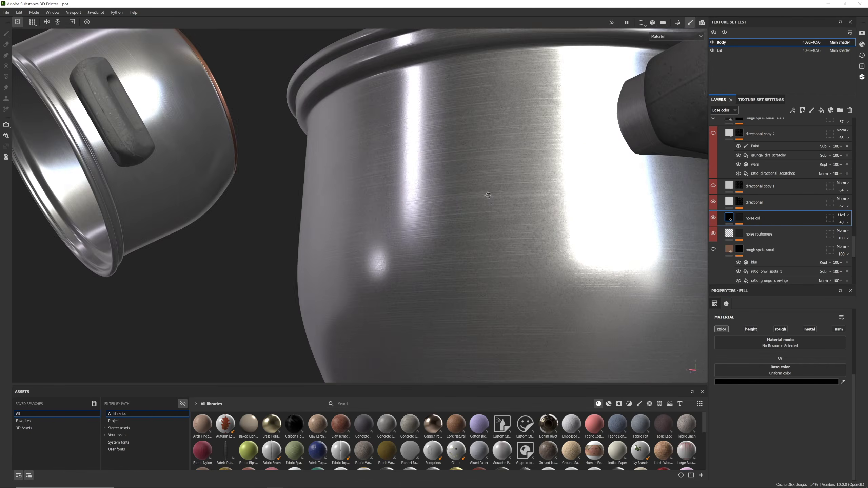
left_click_drag(501, 198, 525, 177, "alt")
scroll(510, 227, "up", 3)
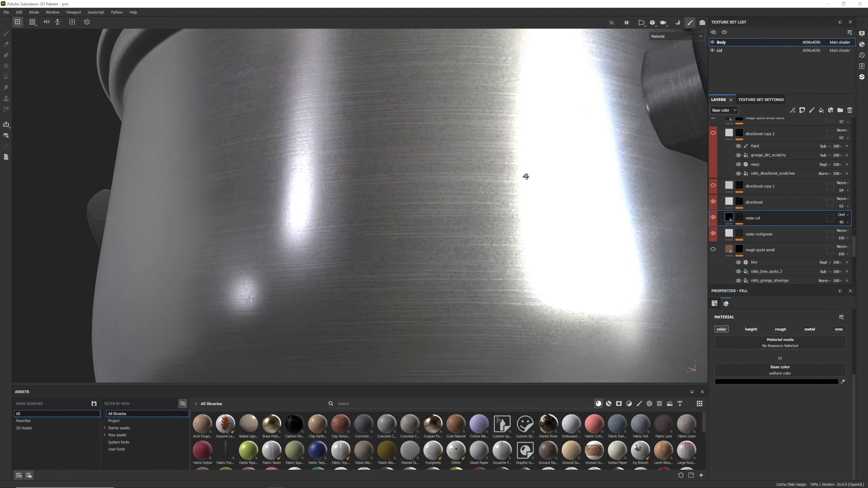
right_click_drag(525, 177, 518, 177, "shift")
left_click_drag(511, 187, 351, 203, "alt")
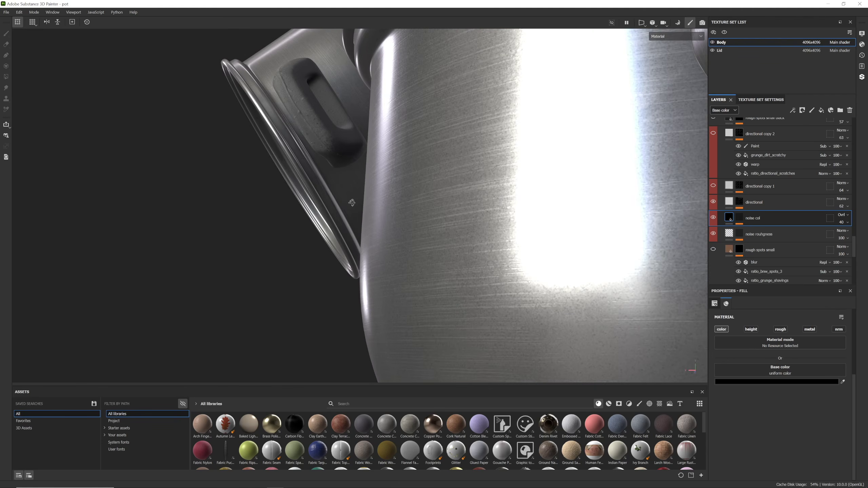
Step: Show the directional layer's mask and hide its grunge_dirt_scratchy and warp effects, selecting the ratio_directional_scratches fill
left_click(739, 201, "alt")
left_click_drag(488, 145, 636, 137, "alt")
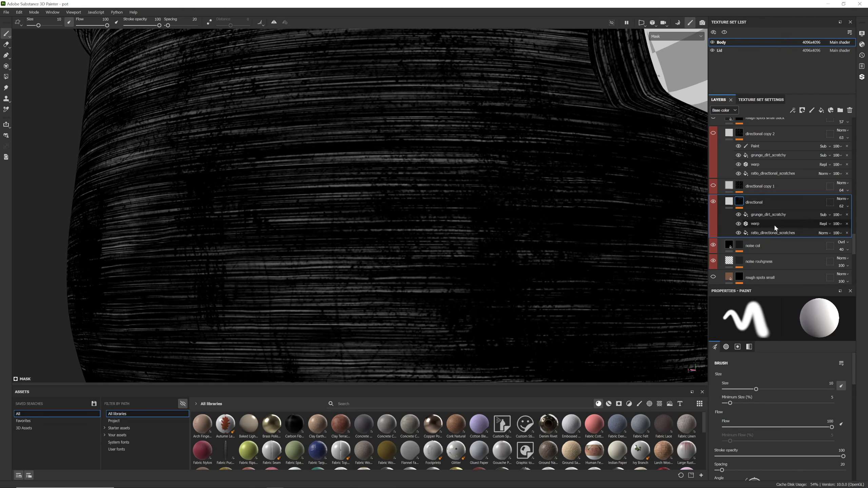
left_click(738, 224)
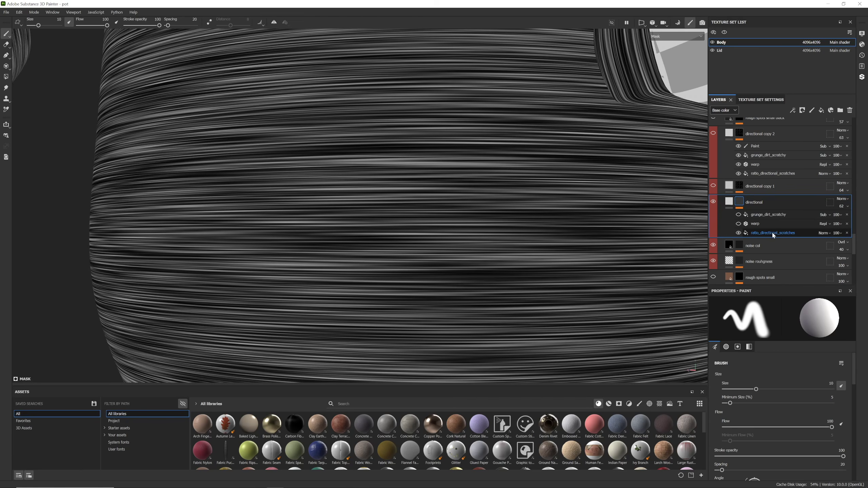
left_click(772, 232)
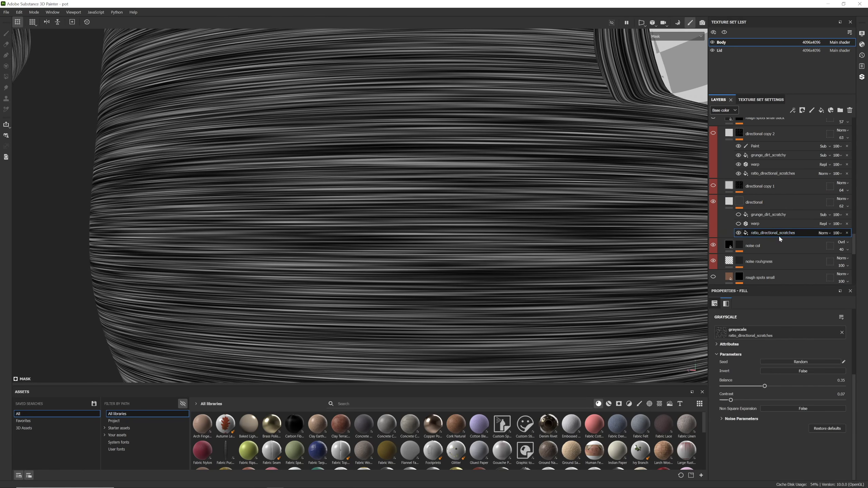
Step: Filter the asset library to textures and search it for "directional"
left_click(659, 404)
left_click(570, 400)
type("dire")
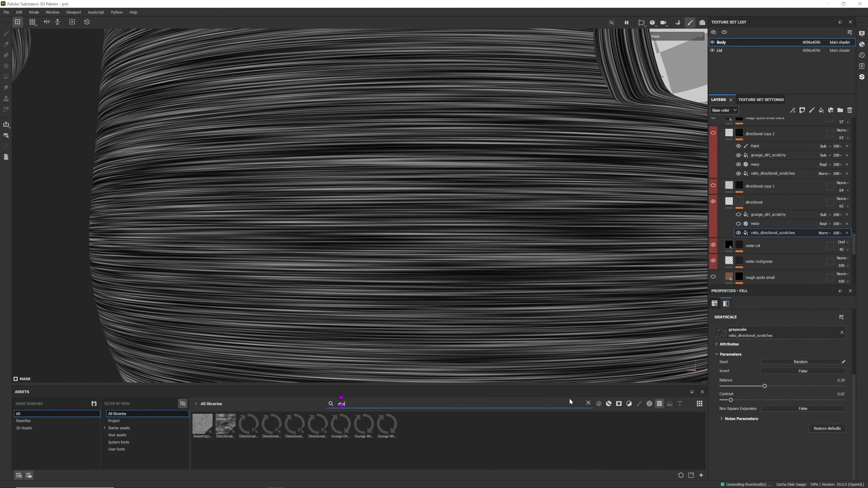
type("ctional")
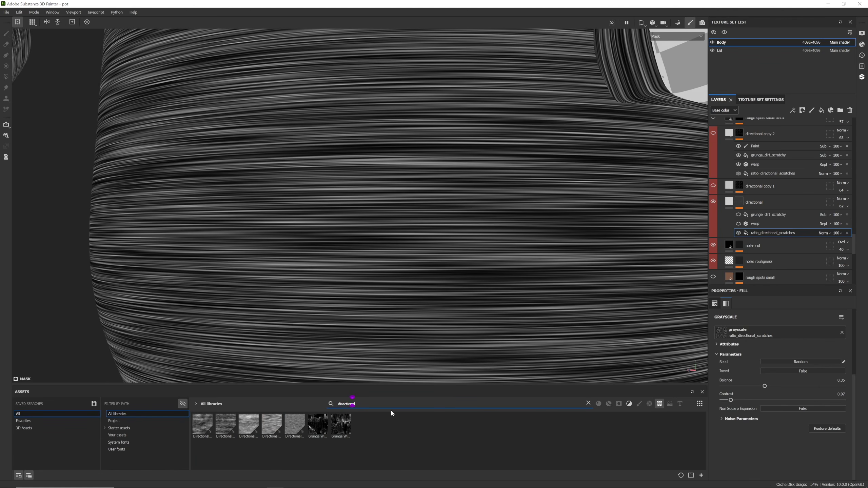
mouse_move(289, 431)
Step: Examine the isolated directional scratches mask across the pot body and return to the full material view
left_click_drag(540, 253, 549, 201, "alt")
middle_click_drag(548, 202, 514, 237, "alt")
left_click_drag(514, 237, 482, 231, "alt")
middle_click_drag(482, 232, 500, 180, "alt")
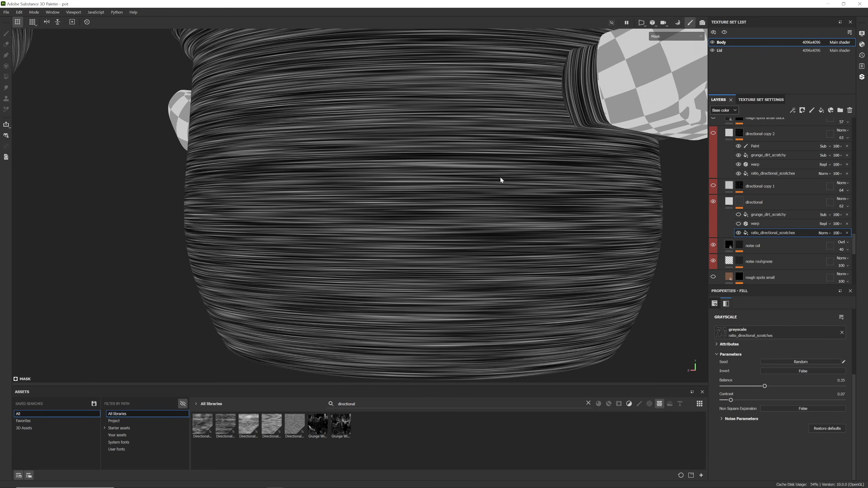
right_click_drag(501, 180, 467, 186, "alt")
left_click_drag(467, 186, 517, 191, "alt")
middle_click_drag(517, 191, 497, 171, "alt")
right_click_drag(497, 171, 444, 170, "alt")
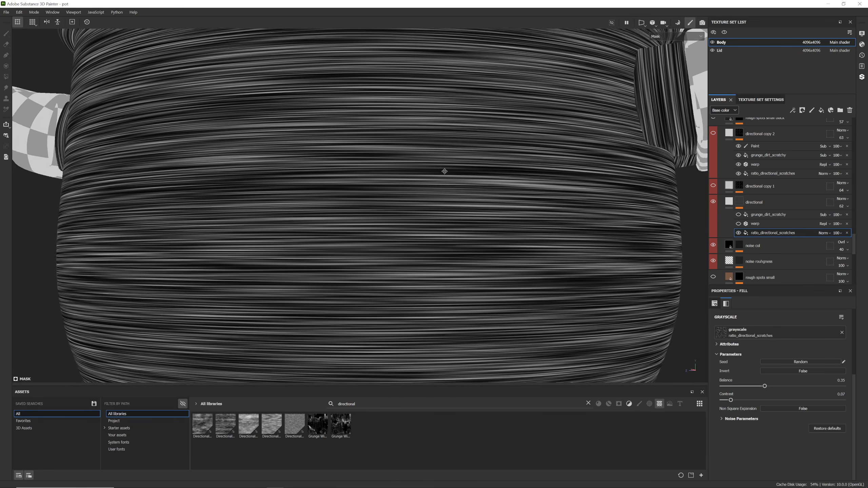
mouse_move(443, 171)
left_mouse_down("alt")
mouse_move(467, 261)
mouse_move(448, 210)
mouse_move(427, 209)
mouse_move(479, 209)
mouse_move(445, 180)
mouse_move(448, 189)
mouse_move(454, 147)
mouse_move(440, 179)
left_mouse_up("alt")
key("m")
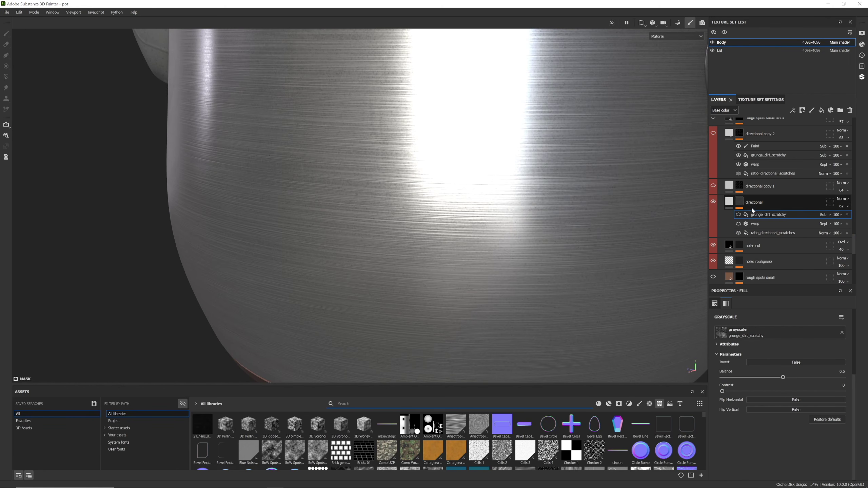
Step: Set the directional layer's grunge_dirt_scratchy fill to Normal blending, make it visible, and examine it in the mask view
left_click(823, 215)
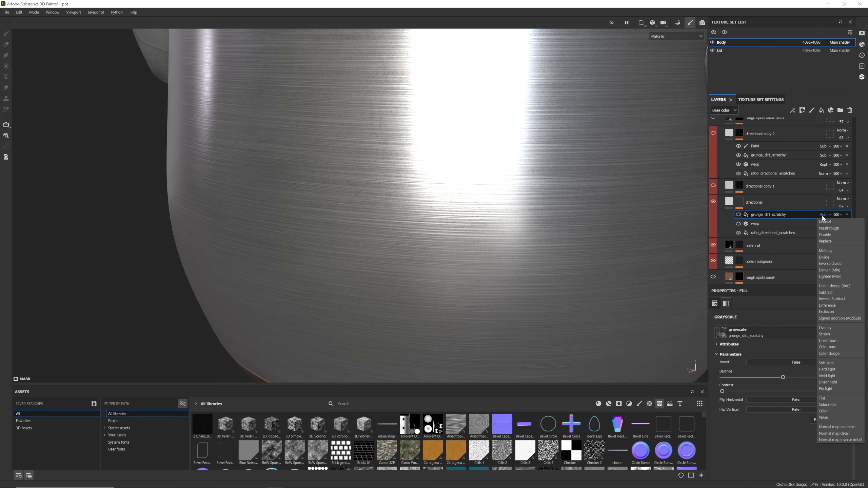
left_click(825, 221)
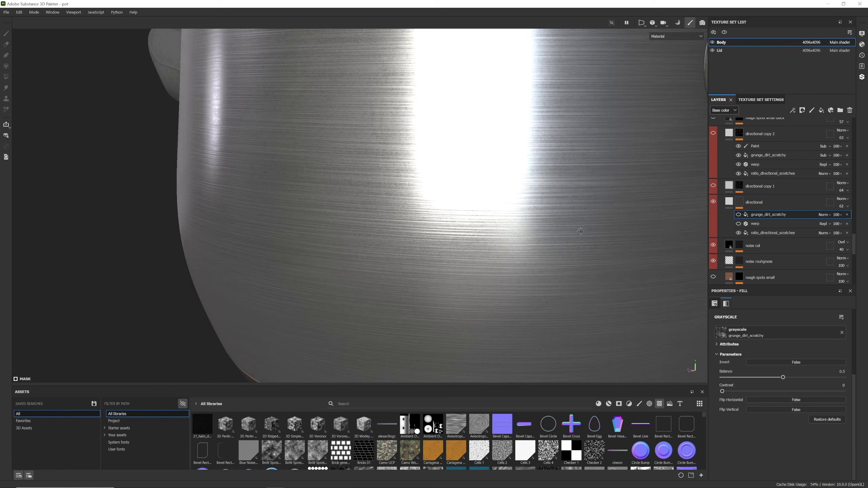
left_click(738, 215)
left_click_drag(643, 192, 636, 254, "alt")
left_click(740, 202, "alt")
scroll(547, 192, "down", 3)
middle_click_drag(548, 82, 534, 190, "alt")
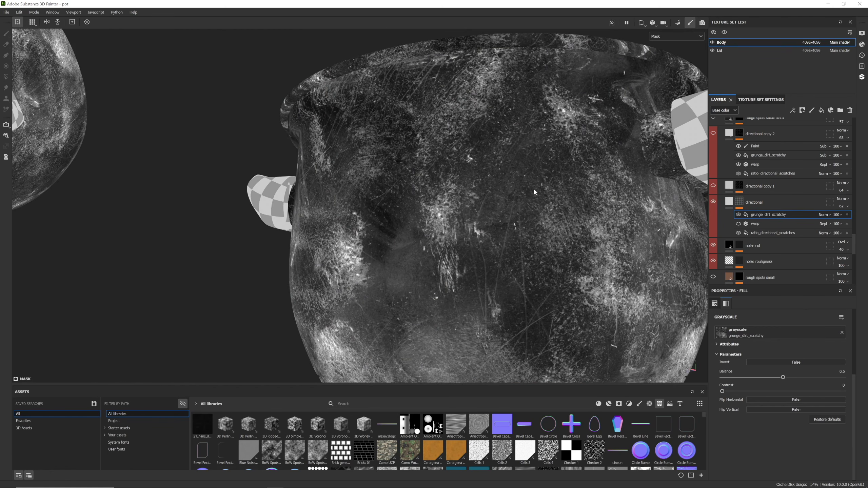
left_click_drag(534, 190, 465, 222, "alt")
scroll(767, 349, "up", 3)
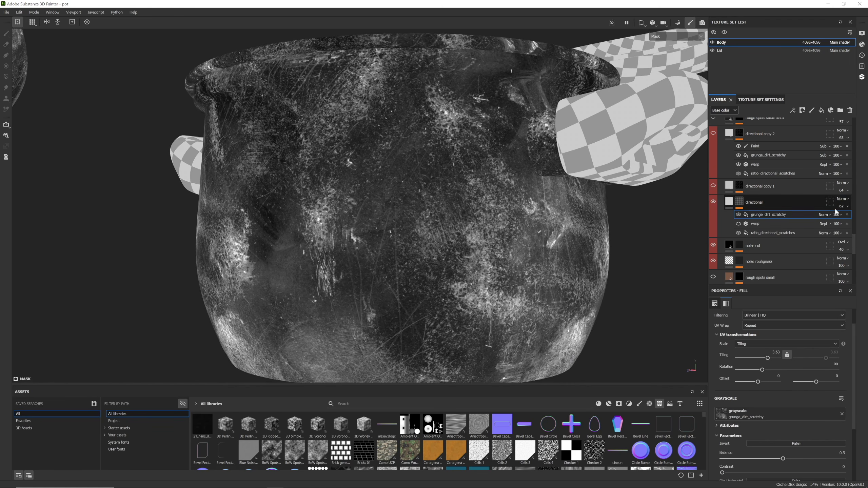
Step: Set the grunge_dirt_scratchy fill's blend mode to Subtract in the directional layer's mask
left_click(843, 199)
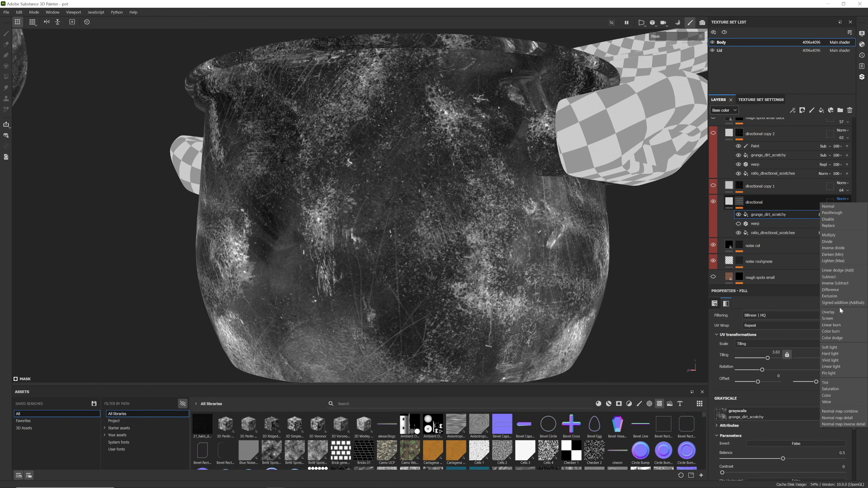
left_click(787, 215)
left_click(824, 215)
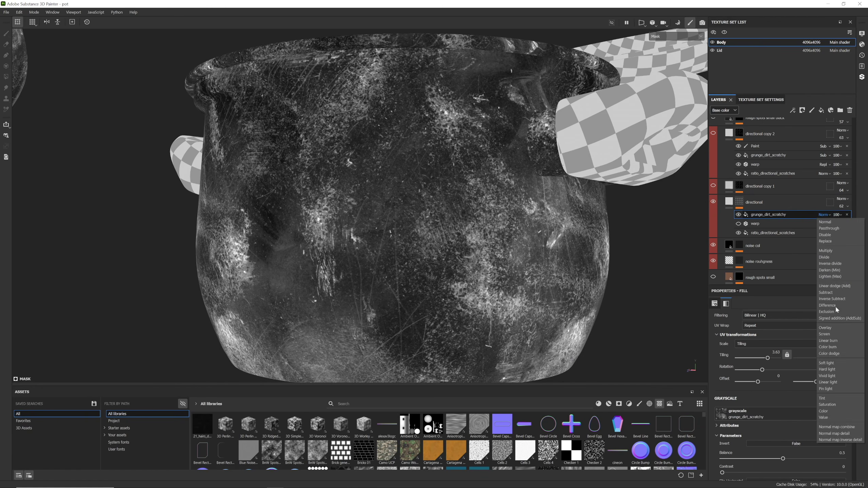
left_click(832, 292)
left_click_drag(638, 288, 590, 272, "alt")
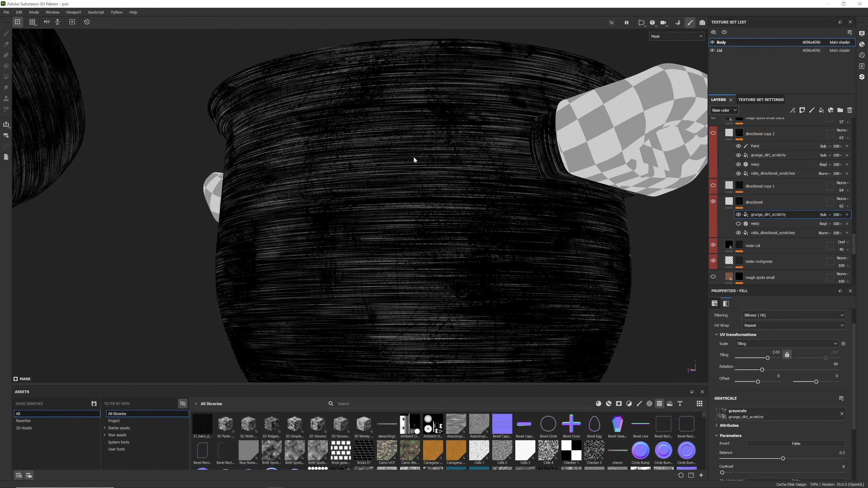
Step: Check the fill settings of ratio_directional_scratches and grunge_dirt_scratchy, and inspect the brushed metal in full material view
left_click(759, 233)
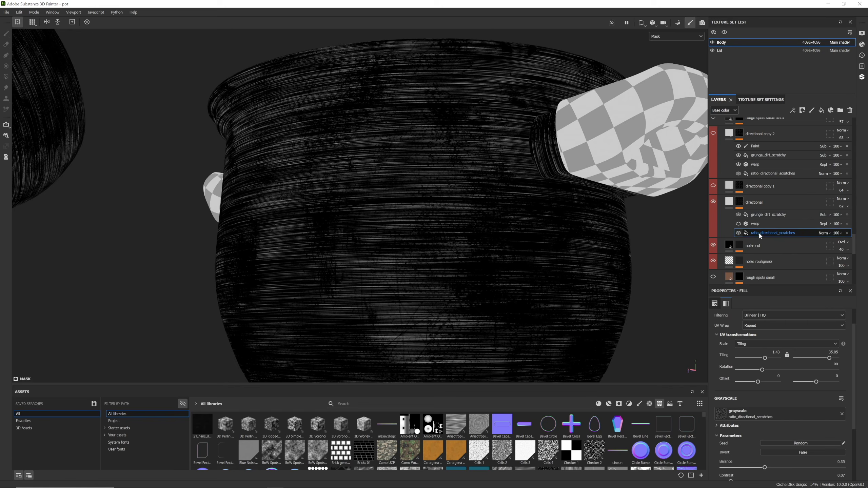
left_click(763, 215)
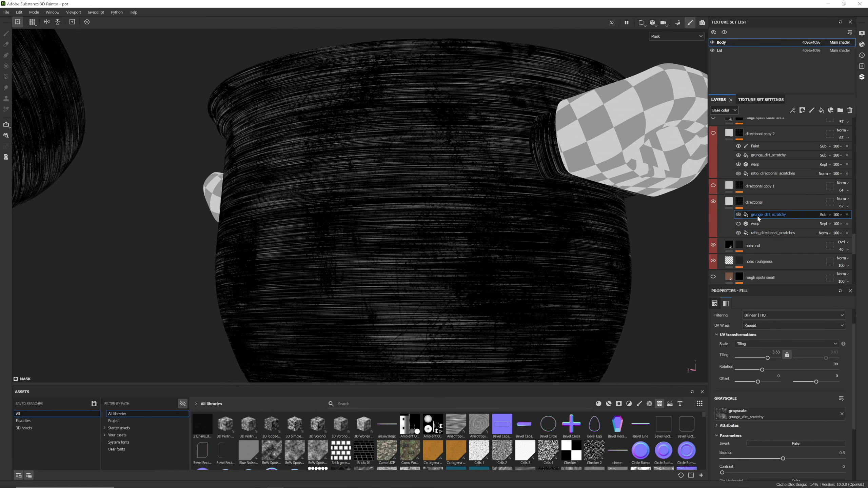
left_click_drag(482, 202, 484, 211, "alt")
key("m")
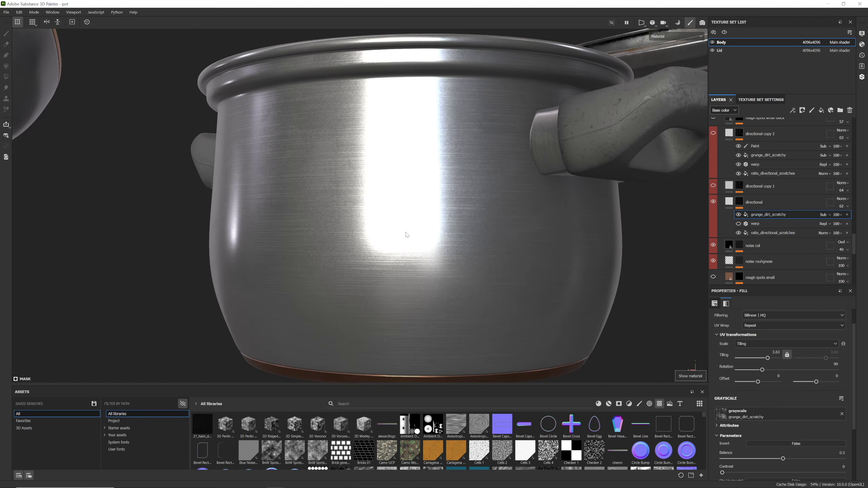
left_click_drag(405, 234, 407, 222, "alt")
right_click_drag(407, 222, 438, 216, "shift")
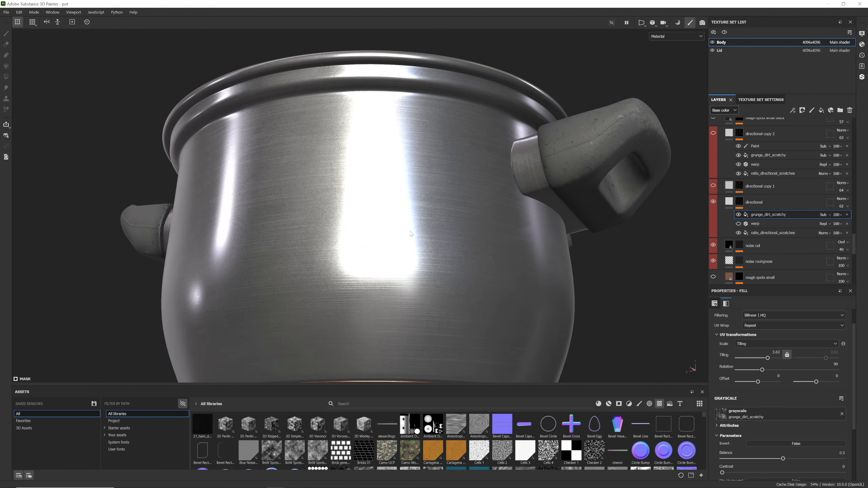
left_click_drag(427, 207, 382, 199, "alt")
scroll(384, 216, "up", 3)
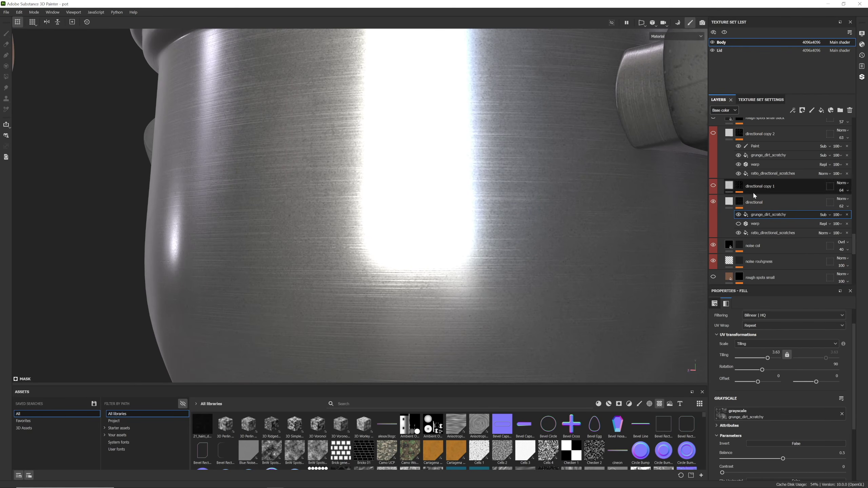
Step: Select the directional copy 1 layer and make it visible
double_click(755, 202)
left_click(765, 187)
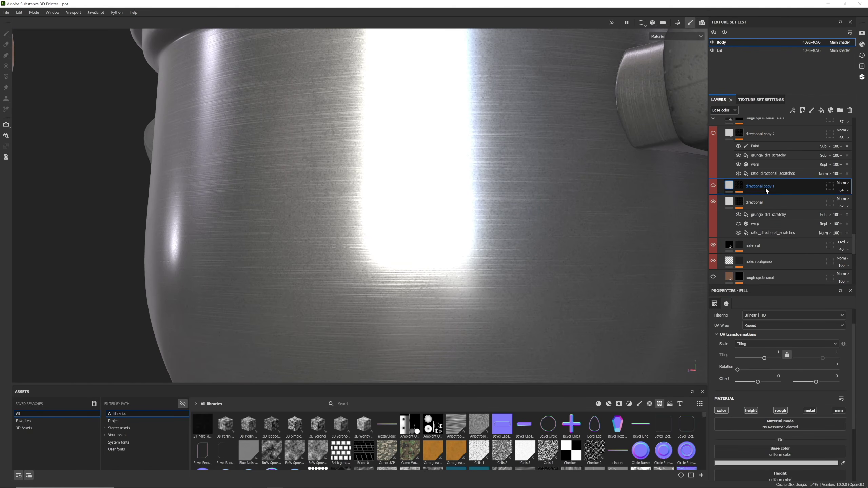
scroll(744, 172, "up", 1)
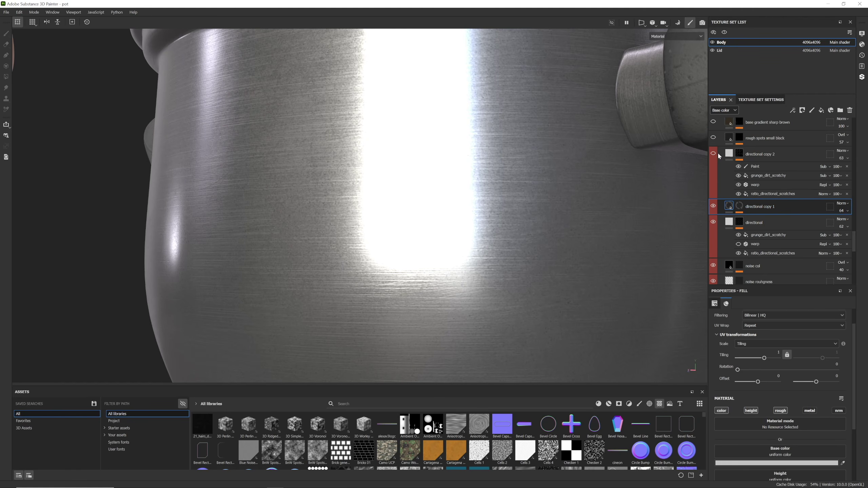
Step: Make the directional copy 2 layer visible and examine the directional copy 1 layer's mask on the pot body
scroll(503, 174, "down", 5)
left_click_drag(503, 174, 493, 175, "alt")
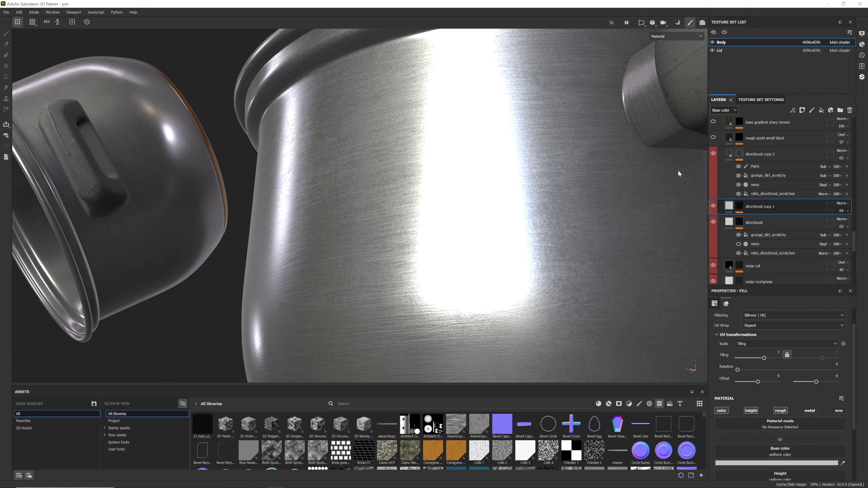
left_click(739, 206, "alt")
scroll(548, 207, "up", 5)
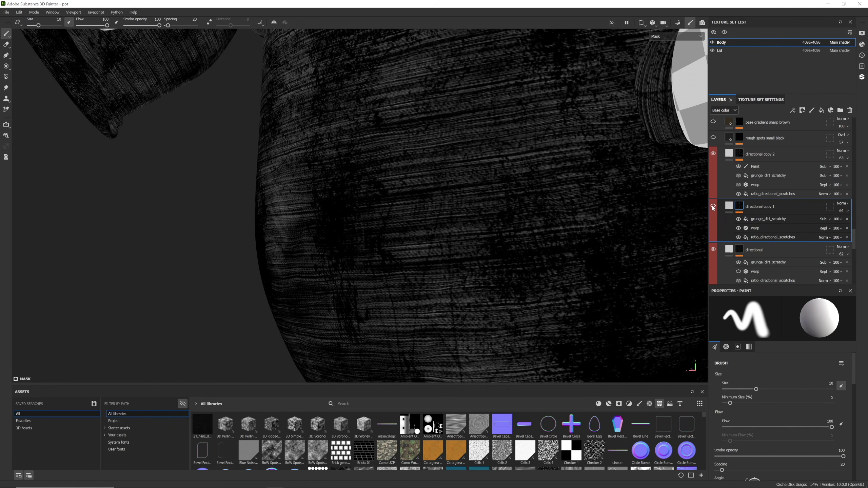
left_click_drag(561, 240, 621, 202, "alt")
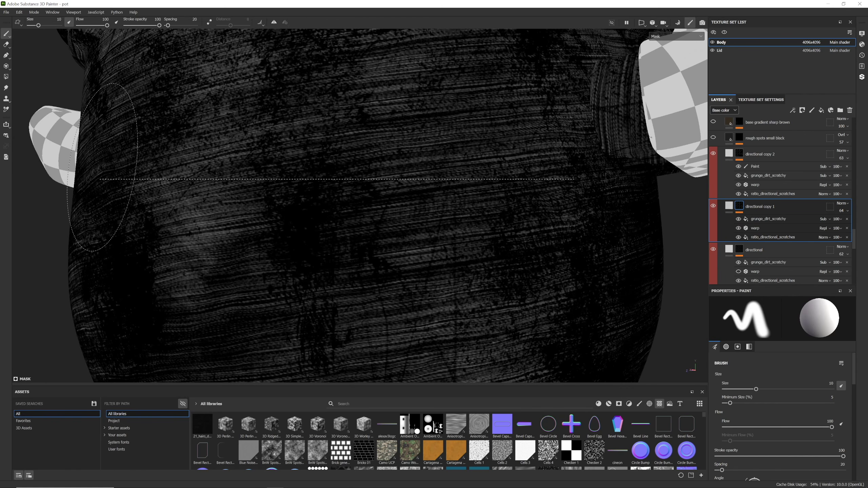
Step: Compare the masks of directional, directional copy 1 and directional copy 2, and return to the full material view
left_click(741, 250)
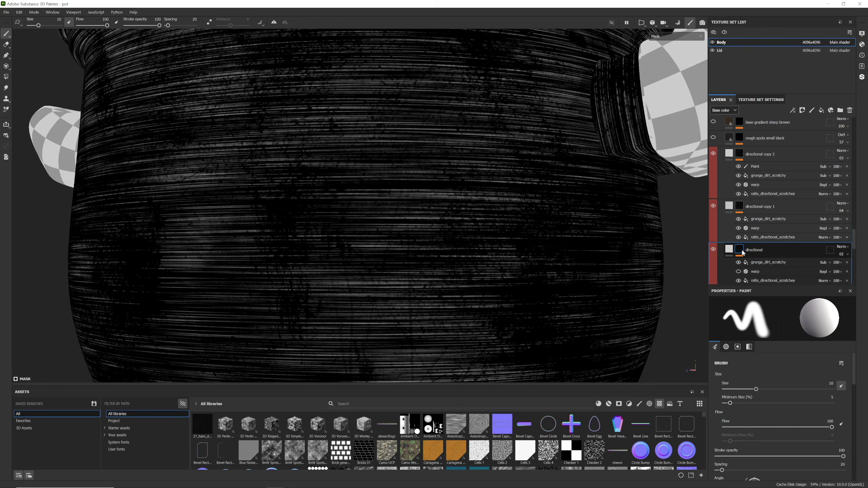
left_click(740, 207)
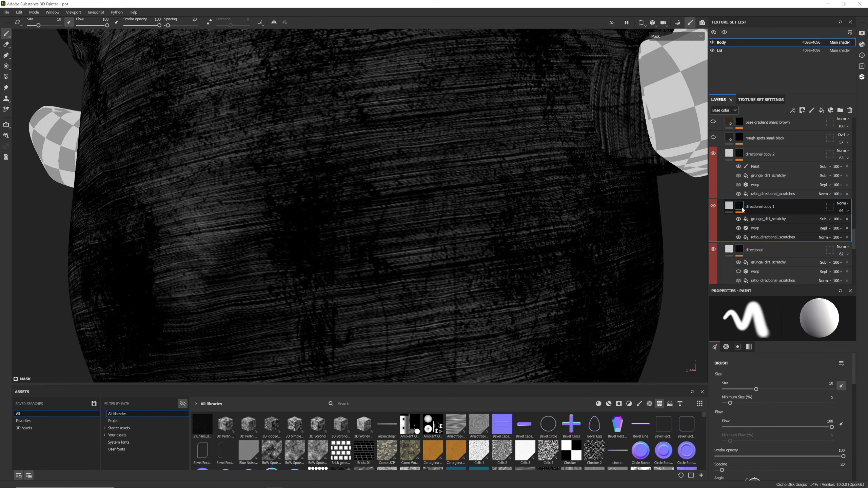
left_click(740, 154)
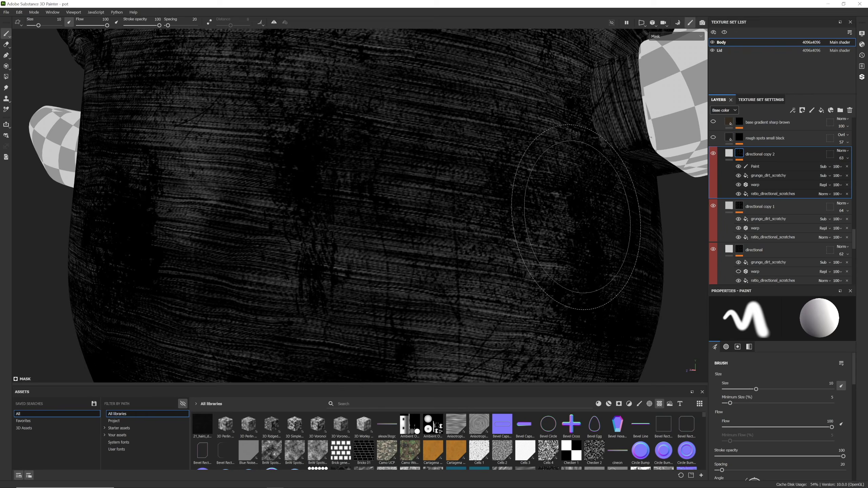
key("m")
left_click_drag(426, 217, 333, 173, "alt")
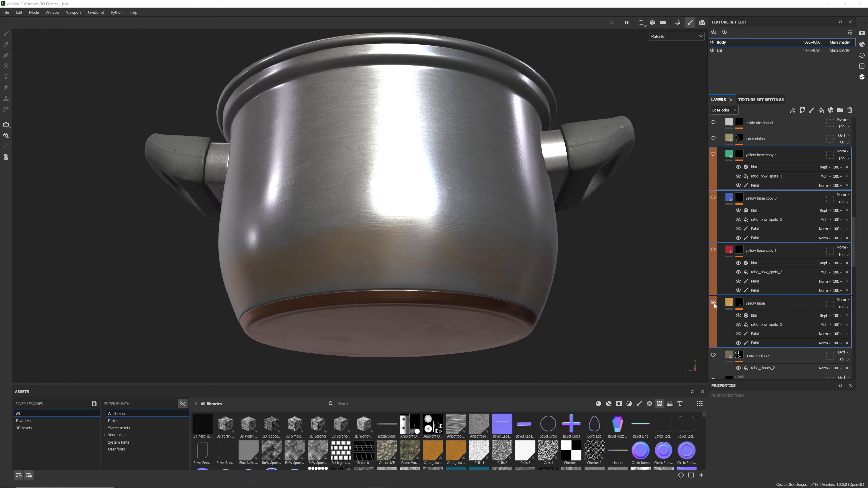
Step: Make yellow base copy 1, copy 3 and copy 4 visible and inspect the combined heat discoloration around the pot's lower body
left_click(713, 251)
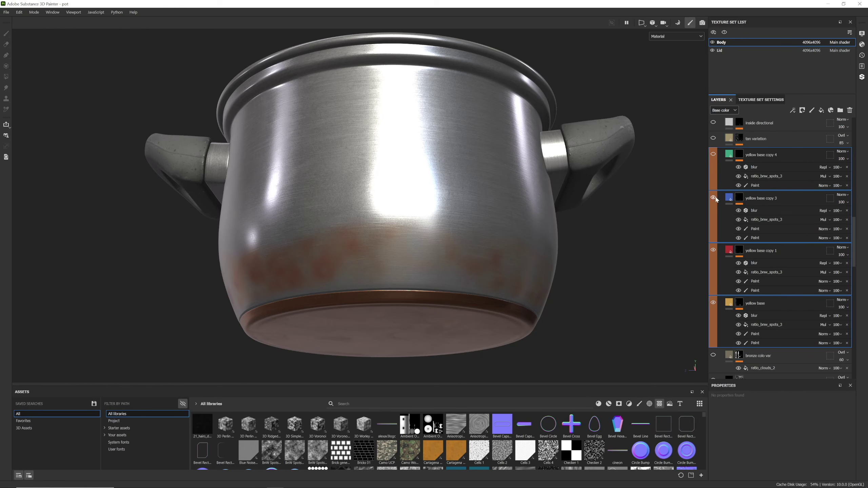
left_click_drag(585, 236, 586, 221, "alt")
right_click_drag(584, 223, 370, 258, "shift")
left_click_drag(370, 258, 537, 302, "alt")
scroll(297, 268, "up", 3)
left_click_drag(297, 268, 275, 198, "alt")
right_click_drag(275, 197, 268, 204, "shift")
left_click_drag(267, 203, 237, 208, "alt")
right_click_drag(262, 219, 321, 214, "alt")
left_click_drag(321, 215, 264, 240, "alt")
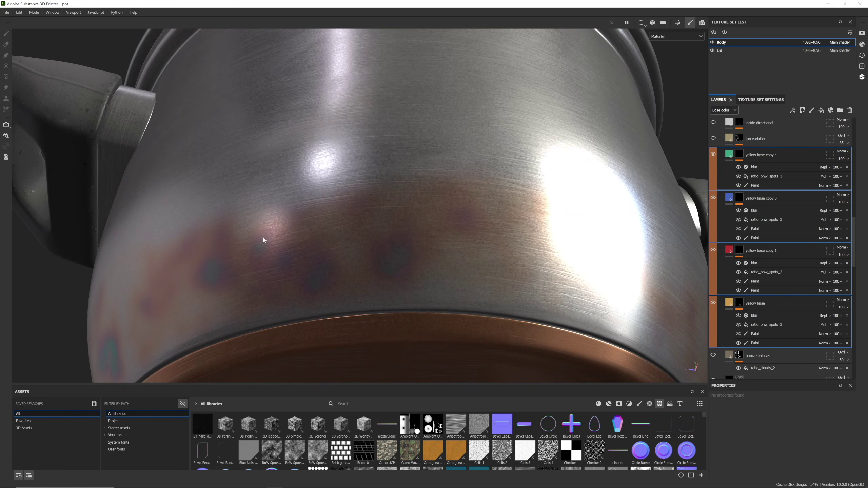
Step: Hide yellow base copy 4, copy 3 and copy 1 so only the yellow base layer of the discoloration shows
left_click(763, 303)
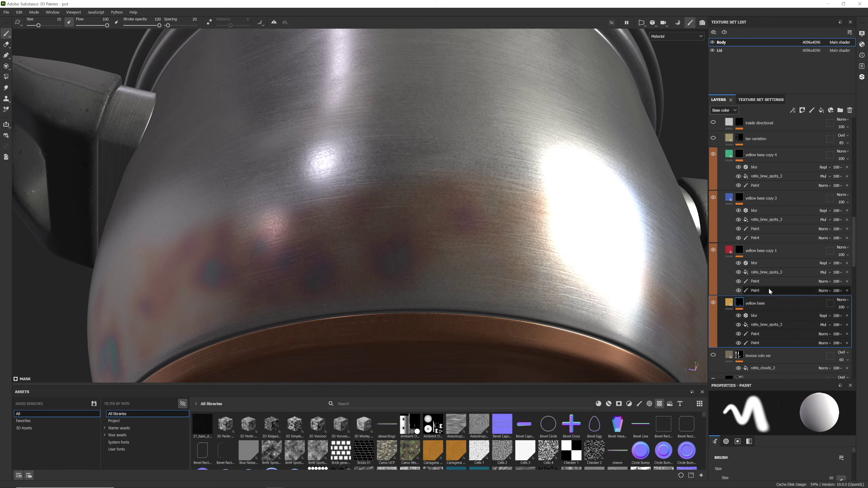
left_click(765, 154)
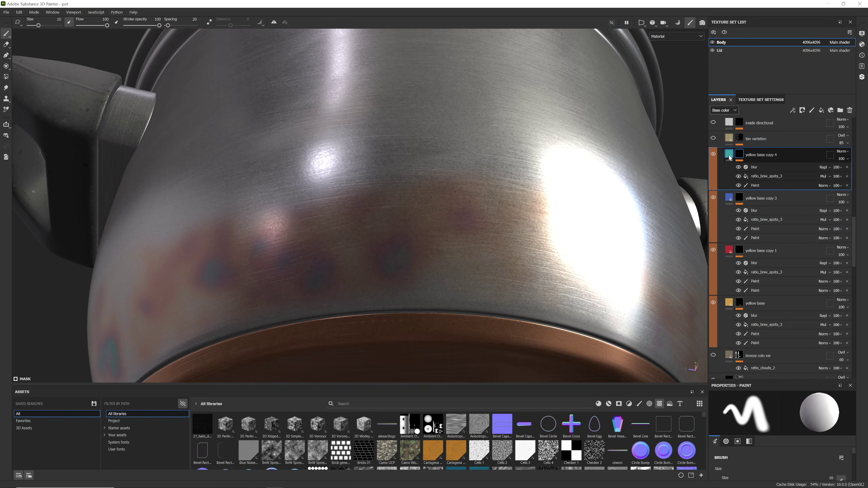
left_click_drag(603, 219, 556, 178, "alt")
mouse_move(557, 178)
right_mouse_down("shift")
mouse_move(537, 175)
mouse_move(562, 171)
right_mouse_up("shift")
left_click_drag(567, 185, 560, 220, "alt")
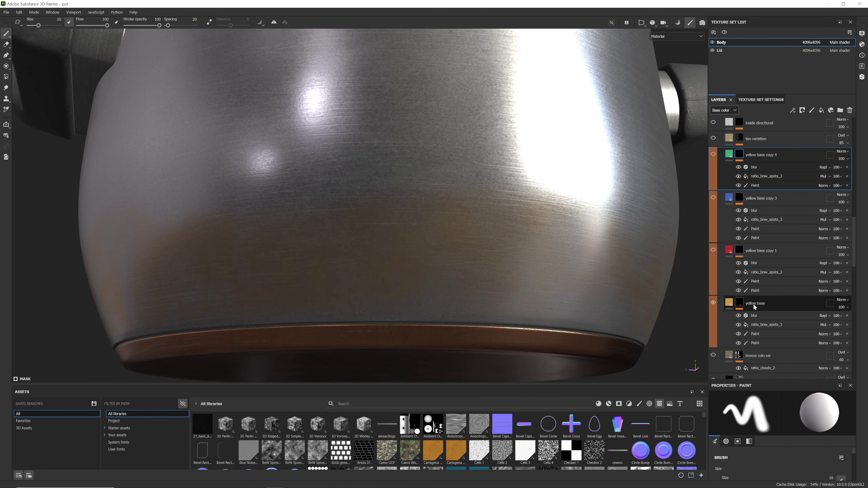
Step: Isolate the ratio_bnw_spots_3 fill in the yellow base mask by hiding its blur and both Paint effects
scroll(752, 303, "down", 3)
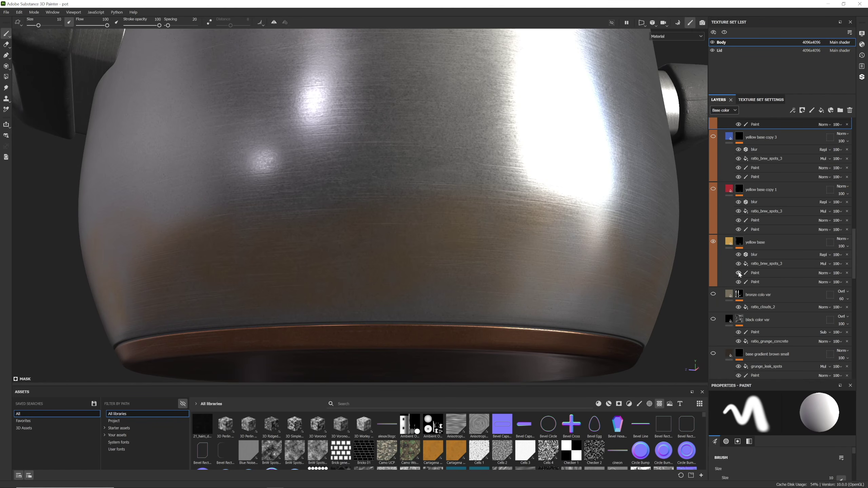
left_click(759, 263)
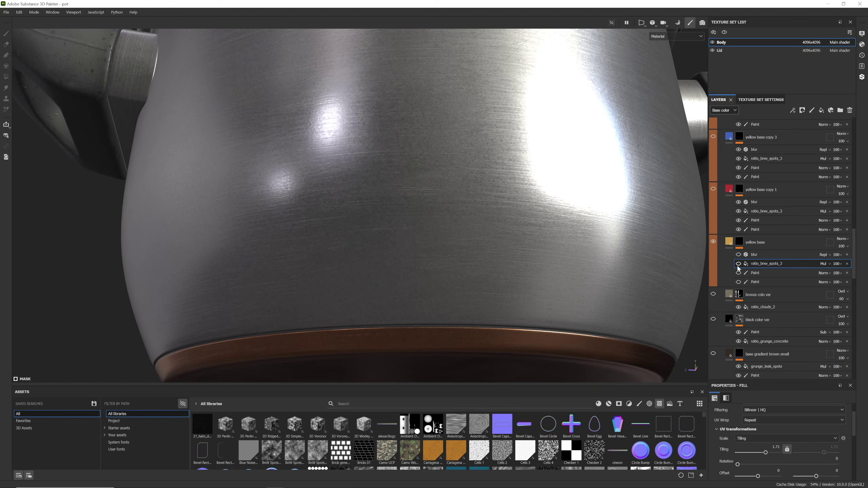
left_click(738, 266)
left_click_drag(628, 226, 611, 236, "alt")
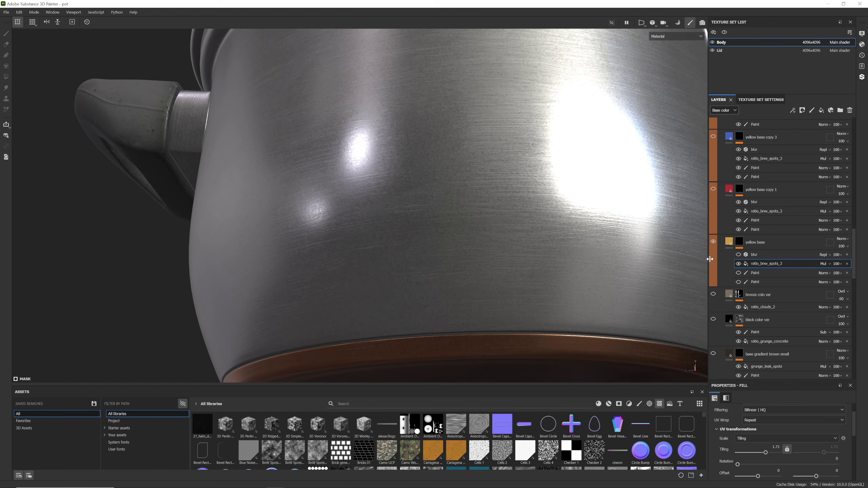
Step: Set the yellow base mask's ratio_bnw_spots_3 fill to Normal blending and inspect the spots over the whole pot
left_click(823, 263)
left_click(825, 39)
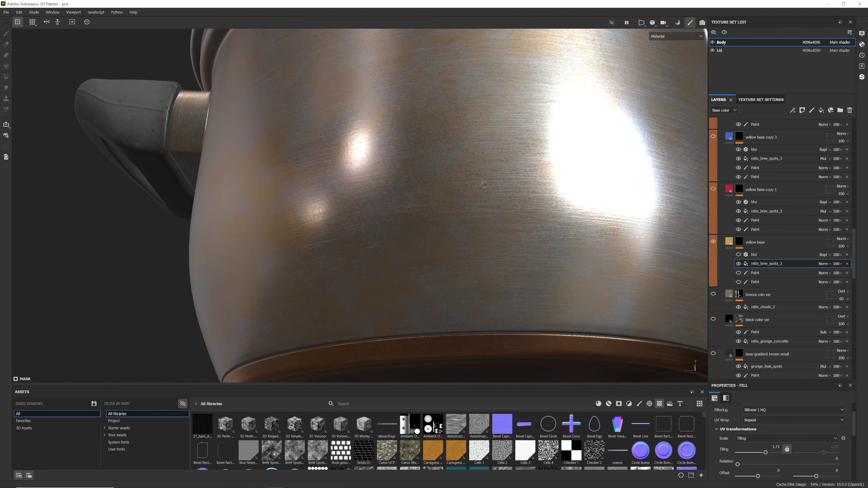
left_click_drag(472, 202, 506, 215, "alt")
middle_click_drag(509, 151, 436, 235, "alt")
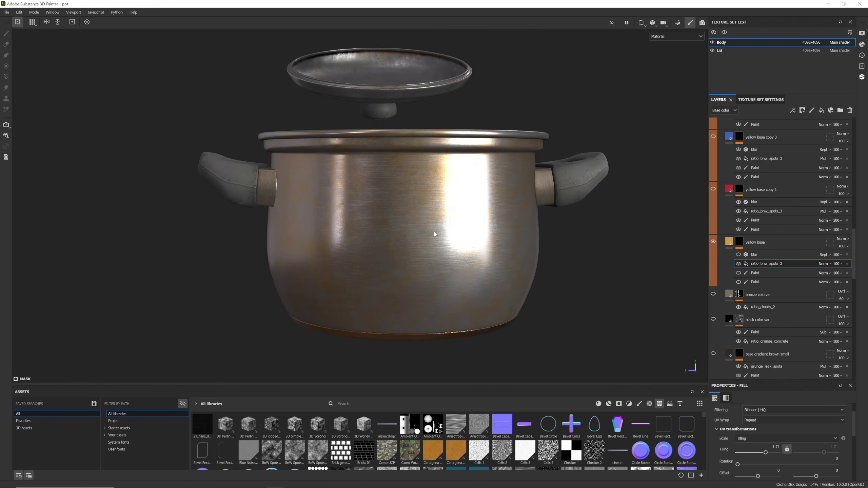
left_click_drag(437, 235, 404, 262, "alt")
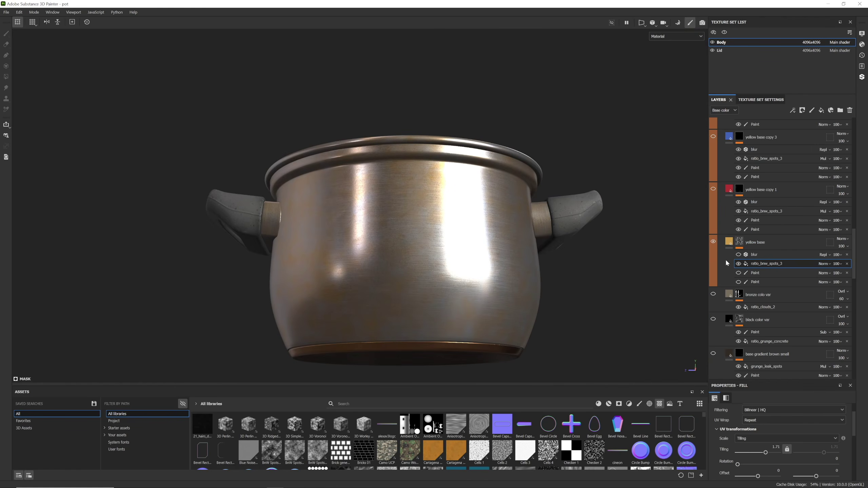
Step: Set the ratio_bnw_spots_3 fill to Multiply and make both Paint effects in the yellow base mask visible
left_click(824, 265)
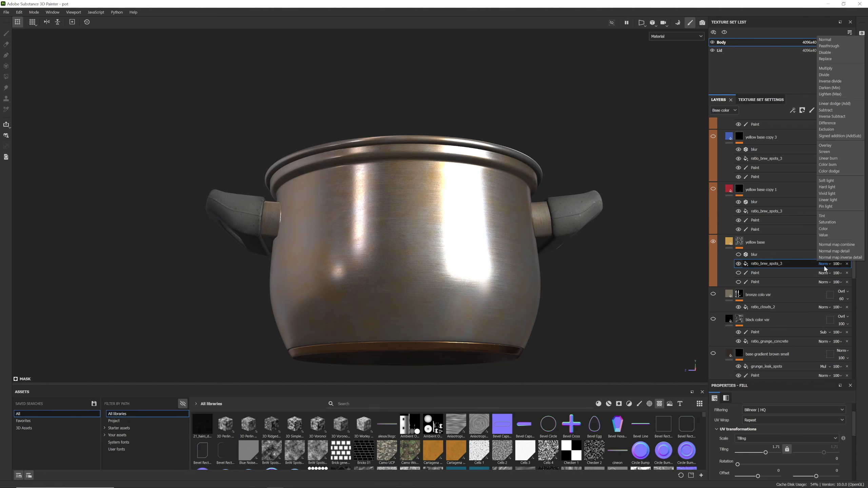
left_click(827, 68)
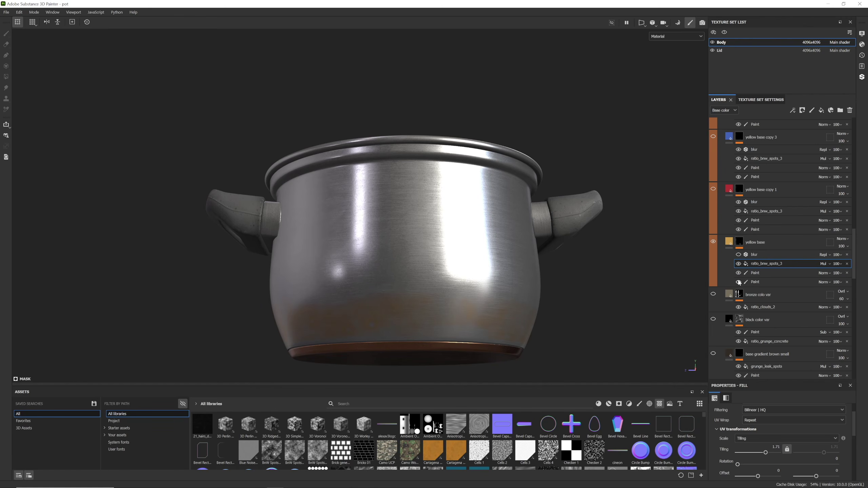
left_click_drag(561, 277, 790, 259, "alt")
Step: In the yellow base mask view, compare the mask with and without ratio_bnw_spots_3, and turn on the blur filter
left_click(740, 243, "alt")
left_click_drag(296, 205, 522, 252, "alt")
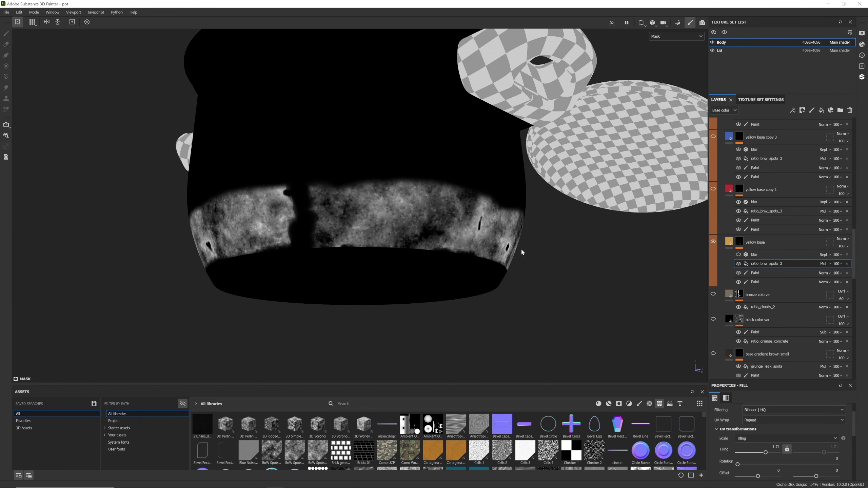
left_click(738, 264)
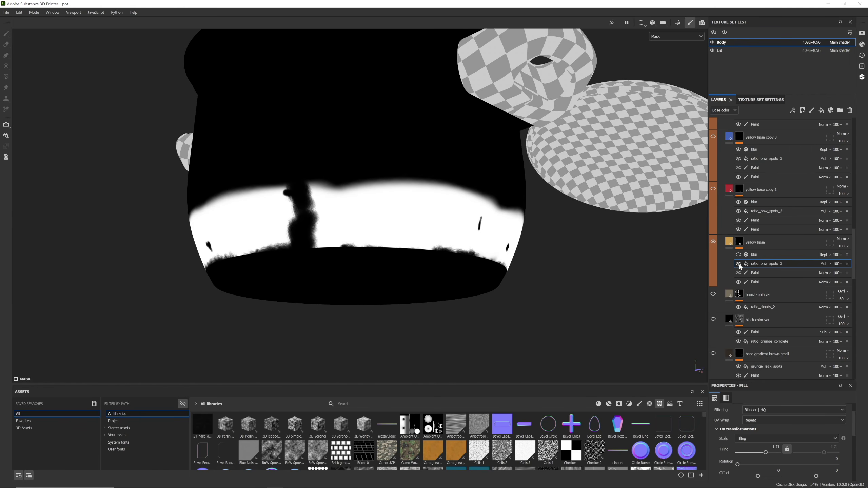
left_click(739, 264)
left_click(739, 255)
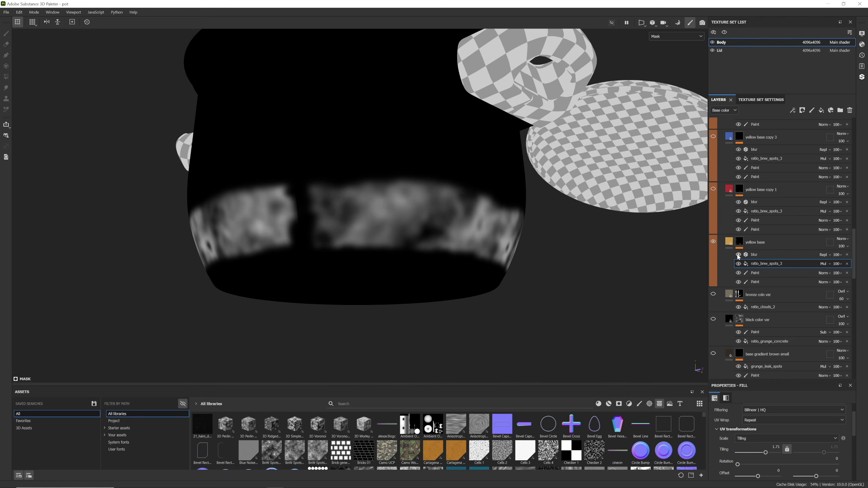
left_click_drag(614, 234, 273, 250, "alt")
Step: Check the blur filter's intensity in the yellow base mask and inspect the yellow tint in full material view
left_click(762, 255)
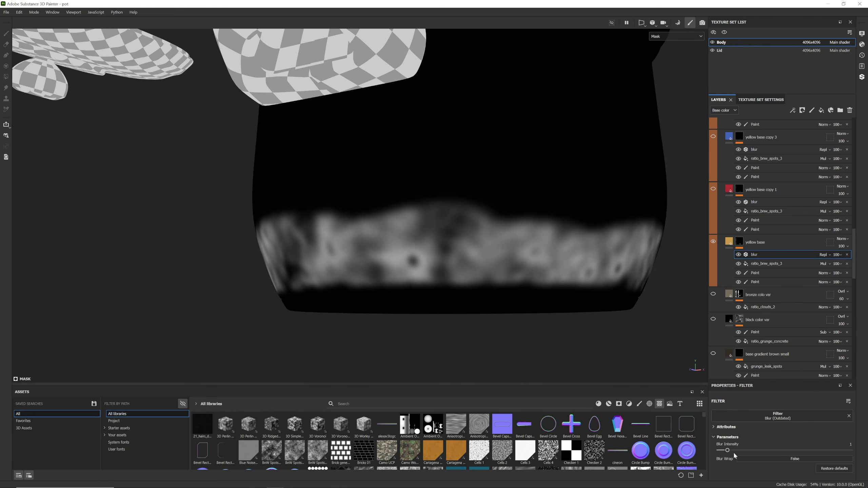
left_click_drag(584, 341, 513, 262, "alt")
key("m")
right_click_drag(513, 261, 580, 241, "shift")
left_click_drag(580, 242, 418, 284, "alt")
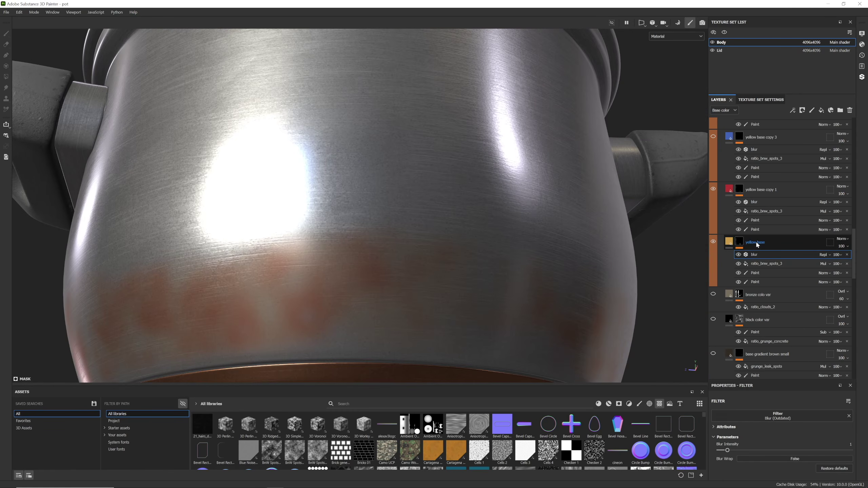
Step: Make the yellow base copy 1 layer visible and rename it Red
left_click(756, 240)
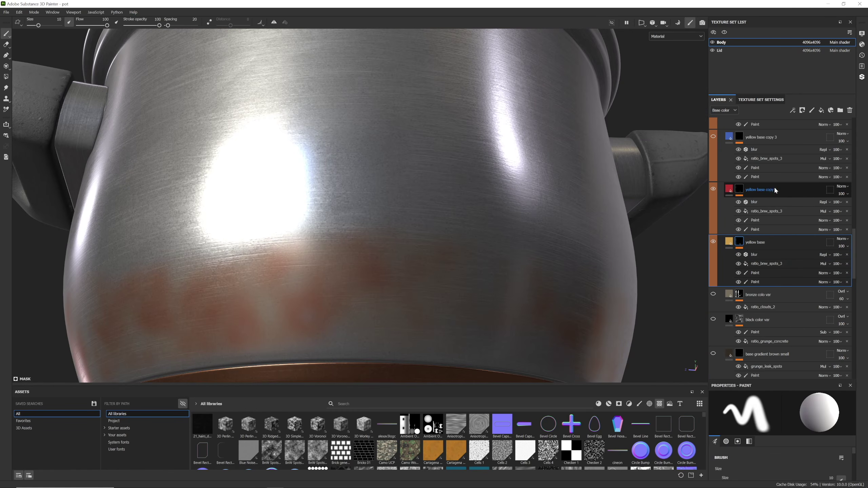
type("1")
double_click(753, 190)
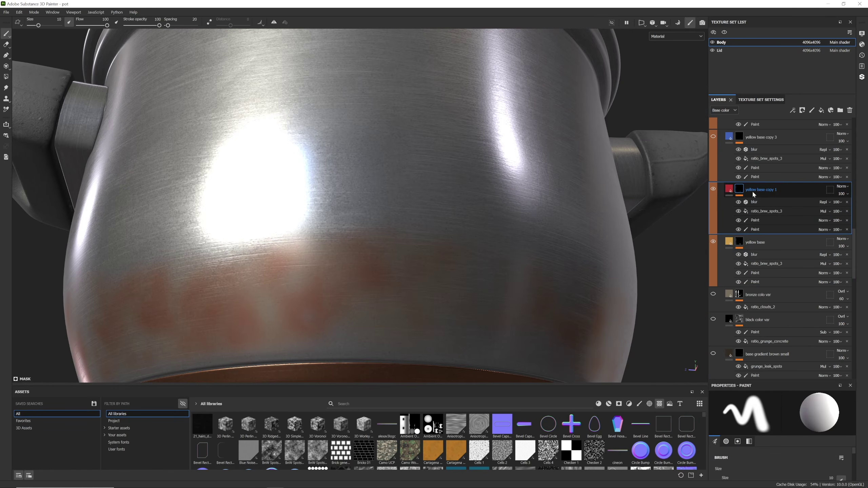
type("Red")
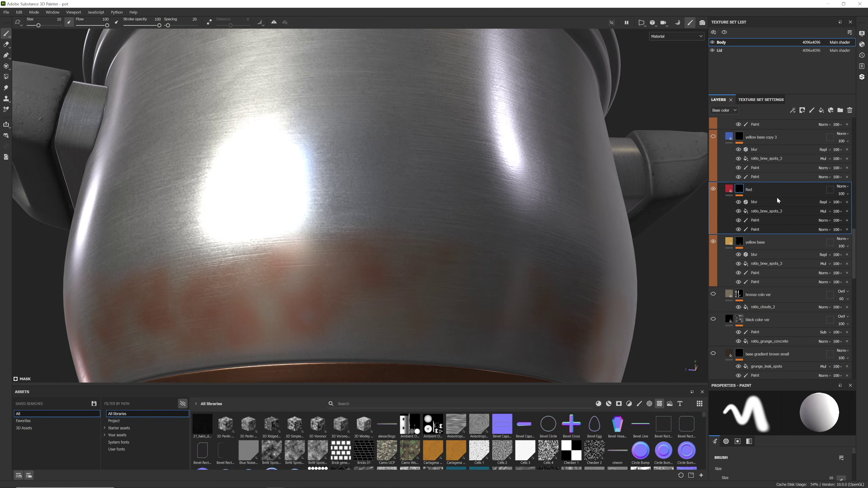
key("Return")
Step: Inspect the Red layer's spots fill and compare the Red mask with the yellow base mask
left_click_drag(476, 304, 541, 243, "alt")
left_click(767, 211)
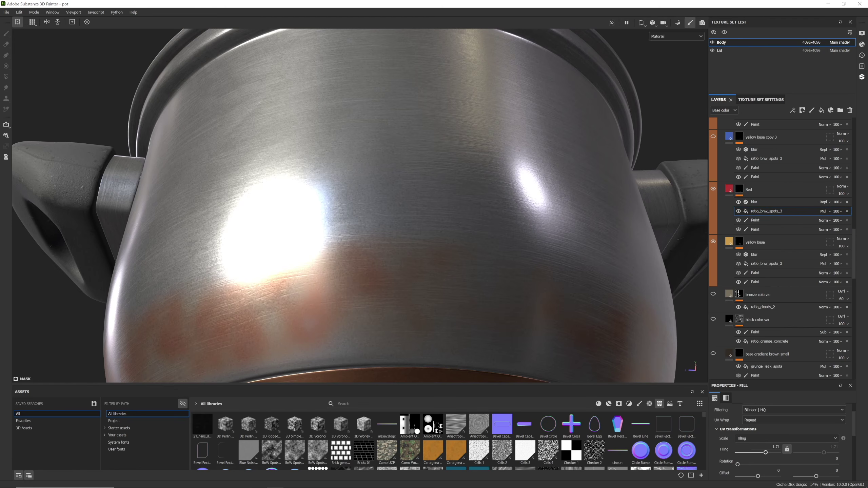
scroll(786, 445, "down", 4)
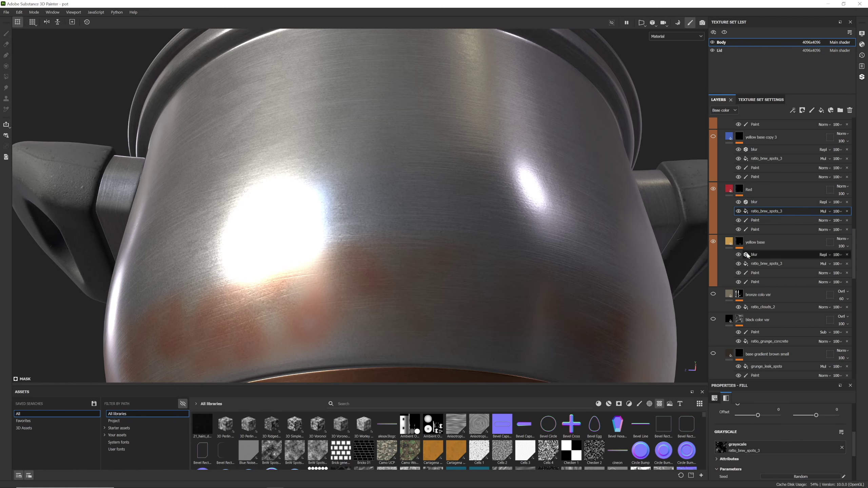
left_click(740, 242, "alt")
left_click(739, 191, "alt")
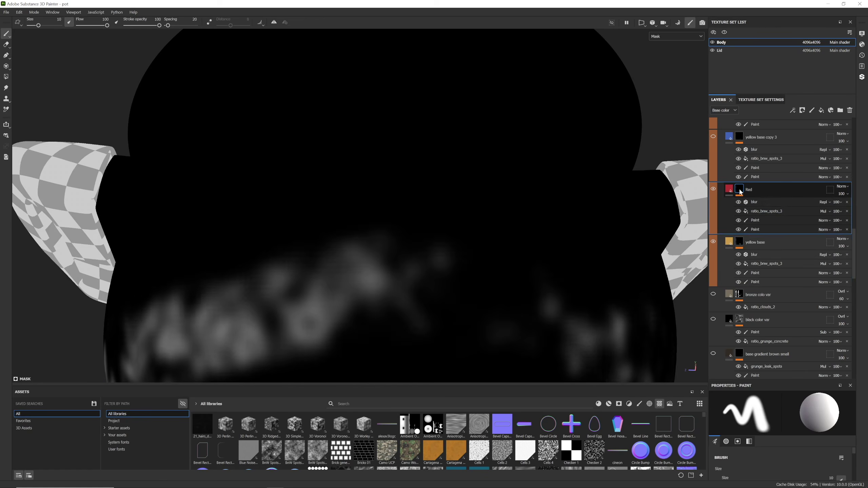
left_click(738, 242, "alt")
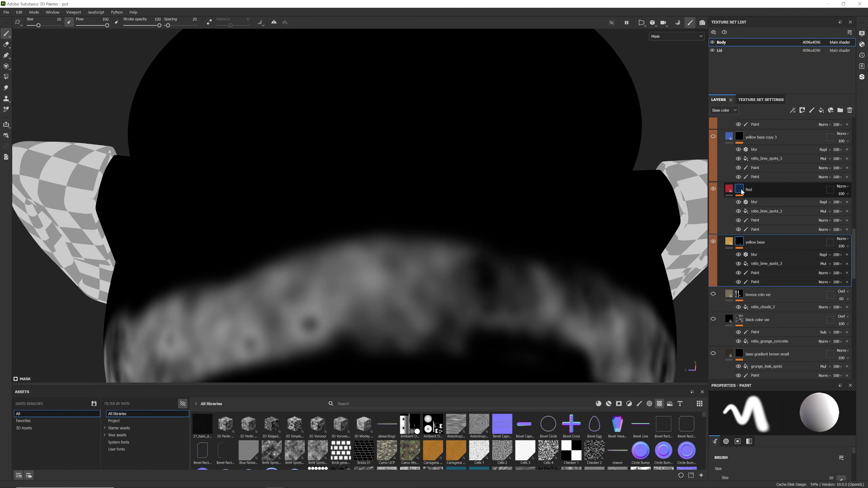
left_click(739, 190, "alt")
Step: Check the balance and contrast of the Red layer's ratio_bnw_spots_3 fill and inspect the red stains in full material view
left_click(763, 211)
scroll(769, 451, "down", 2)
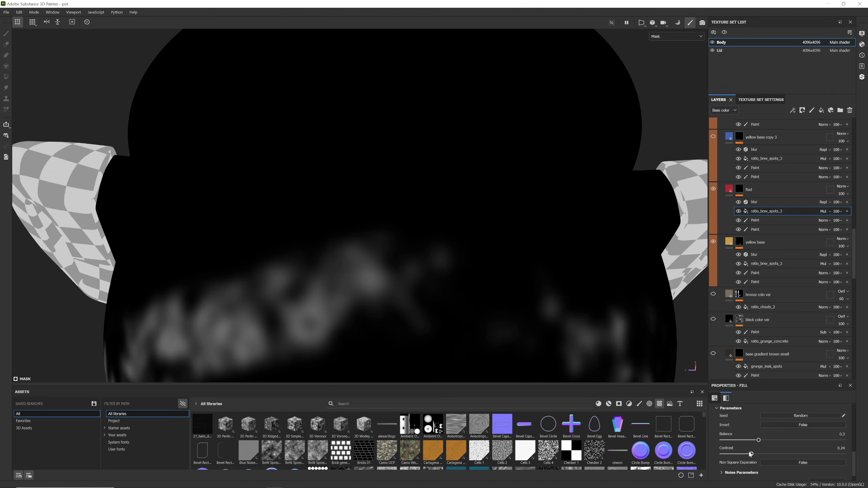
mouse_move(759, 441)
left_mouse_down()
mouse_move(778, 441)
mouse_move(759, 442)
left_mouse_up()
key("m")
left_click_drag(480, 326, 580, 258, "alt")
right_click_drag(580, 257, 368, 229, "shift")
left_click_drag(368, 228, 389, 240, "alt")
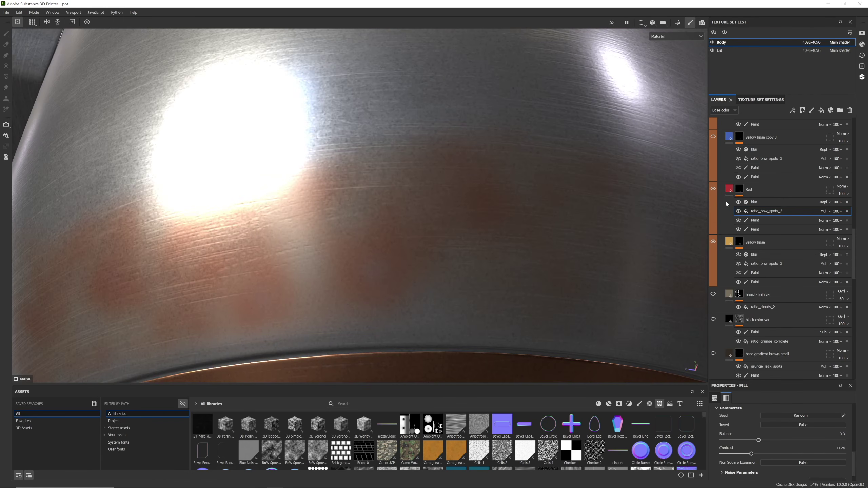
scroll(759, 222, "up", 3)
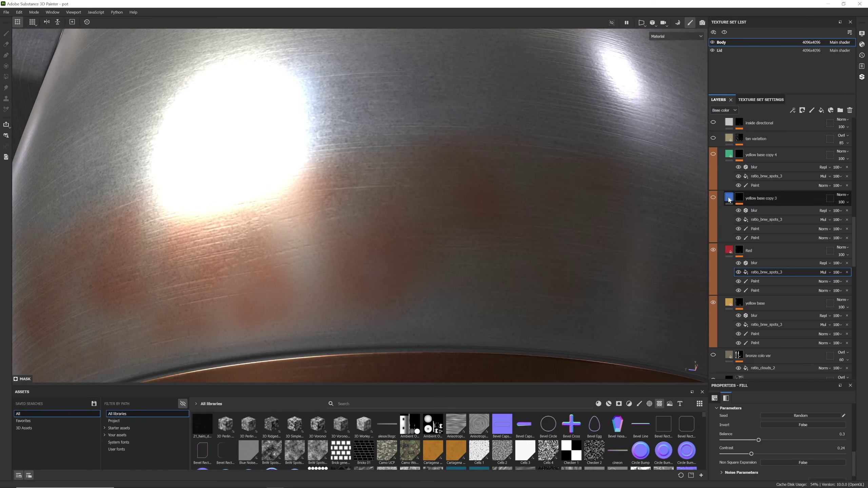
Step: Make the blue yellow base copy 3 and green yellow base copy 4 layers visible and inspect the blue mask's spots fill
left_click(713, 199)
left_click_drag(616, 194, 642, 218, "alt")
left_click(767, 219)
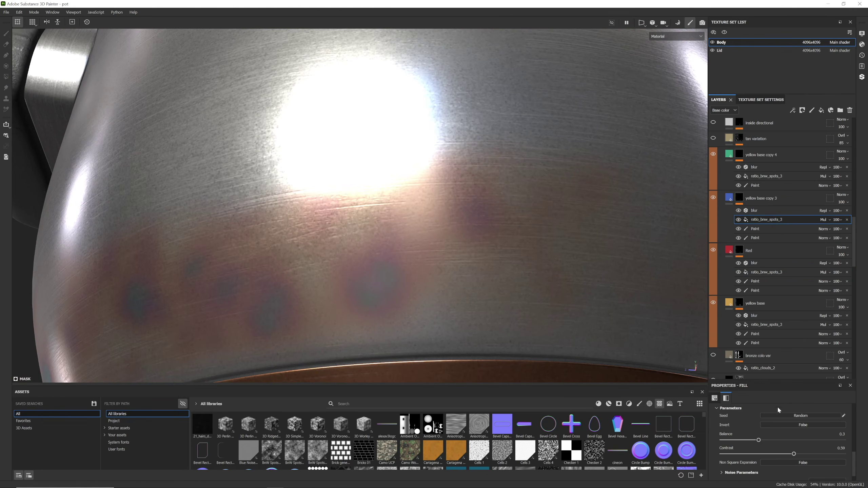
scroll(778, 406, "down", 1)
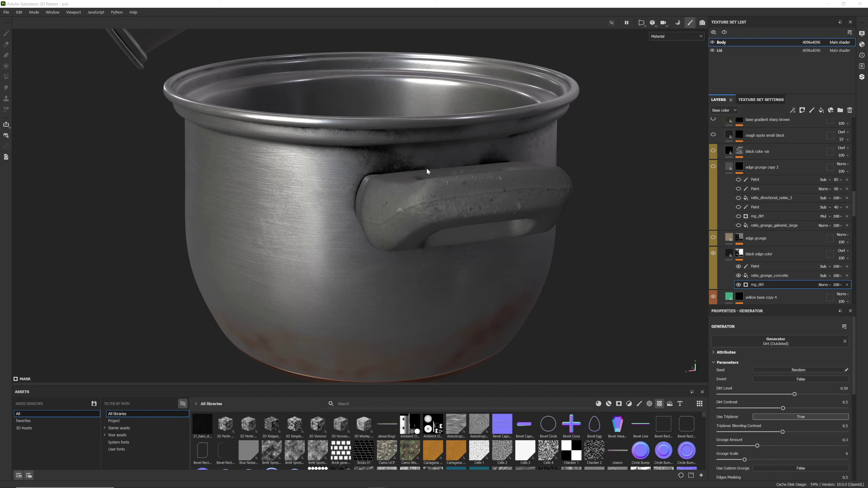
Step: Inspect the black edge color layer's darkening around the handle and under the rim, and check its mg_dirt generator settings
left_click_drag(529, 232, 483, 209, "alt")
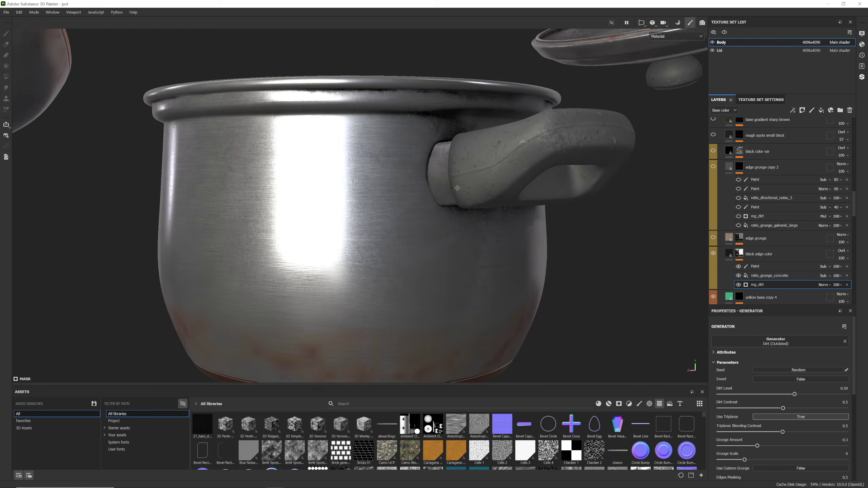
mouse_move(318, 268)
left_mouse_down("alt")
mouse_move(433, 214)
mouse_move(471, 266)
left_mouse_up("alt")
left_click(759, 254)
mouse_move(578, 222)
left_mouse_down("alt")
mouse_move(536, 207)
mouse_move(520, 251)
mouse_move(567, 301)
mouse_move(577, 362)
left_mouse_up("alt")
scroll(760, 267, "down", 1)
left_click(764, 265)
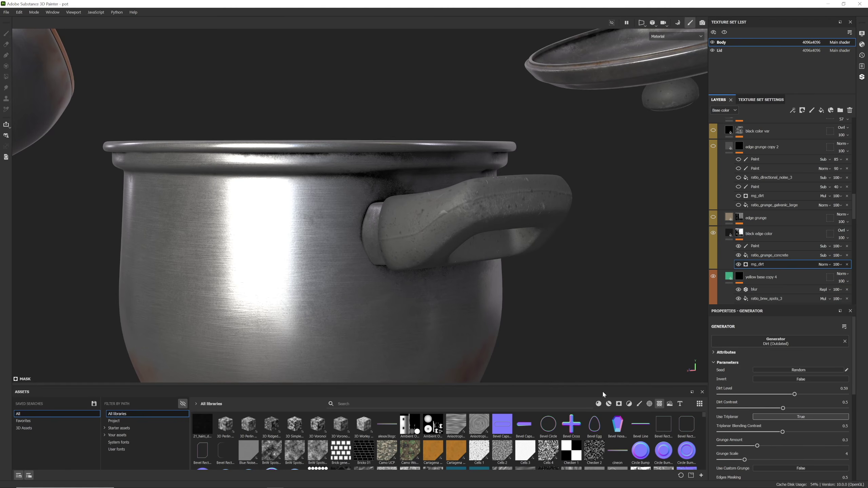
scroll(783, 387, "down", 2)
Step: Check the ratio_grunge_concrete fill, then examine the black edge color mask with the mg_dirt generator off and on
left_click(769, 255)
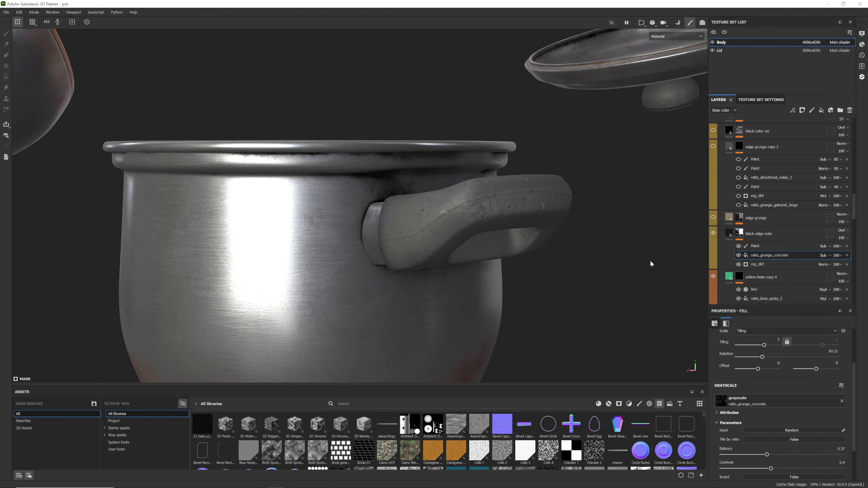
left_click_drag(651, 262, 503, 256, "alt")
left_click(739, 234, "alt")
middle_click_drag(504, 256, 506, 221, "alt")
left_click_drag(506, 220, 522, 202, "alt")
left_click(738, 265)
left_click(738, 265)
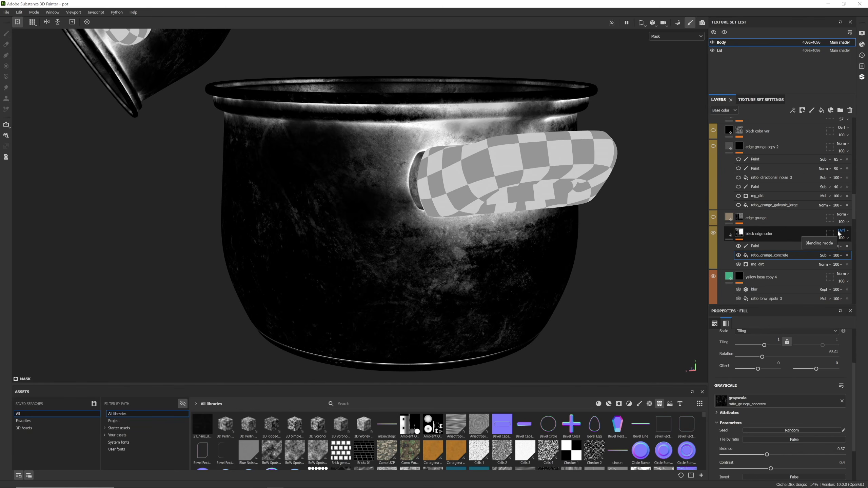
middle_click_drag(577, 215, 564, 230, "alt")
left_click_drag(564, 229, 550, 212, "alt")
key("m")
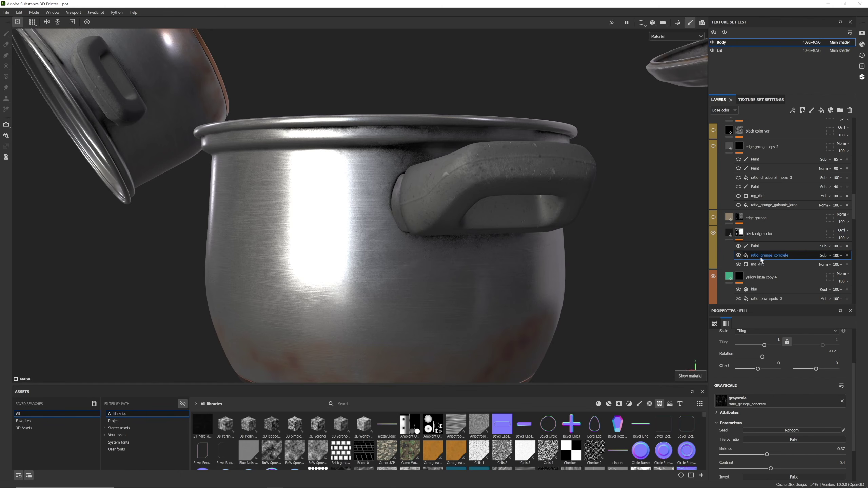
Step: Reapply Subtract blending to the ratio_grunge_concrete fill and compare the pot's full material with that fill off and on
left_click(824, 255)
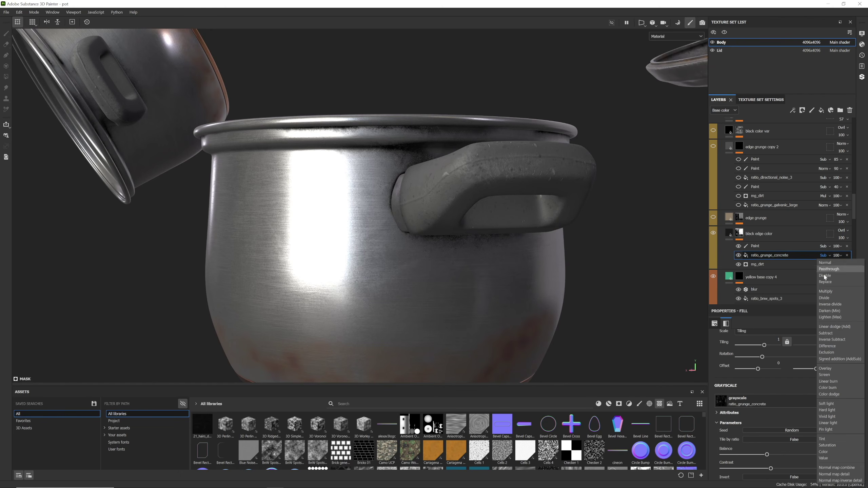
left_click(824, 335)
left_click_drag(605, 236, 603, 261, "alt")
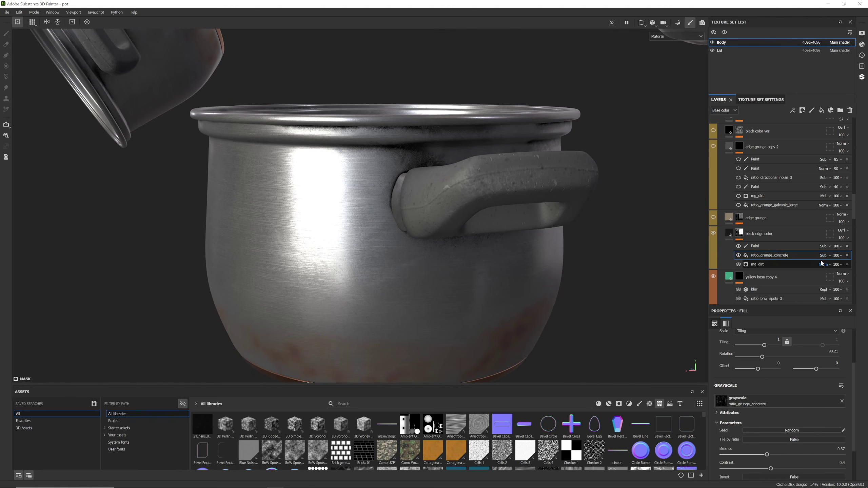
left_click(738, 256)
left_click(738, 256)
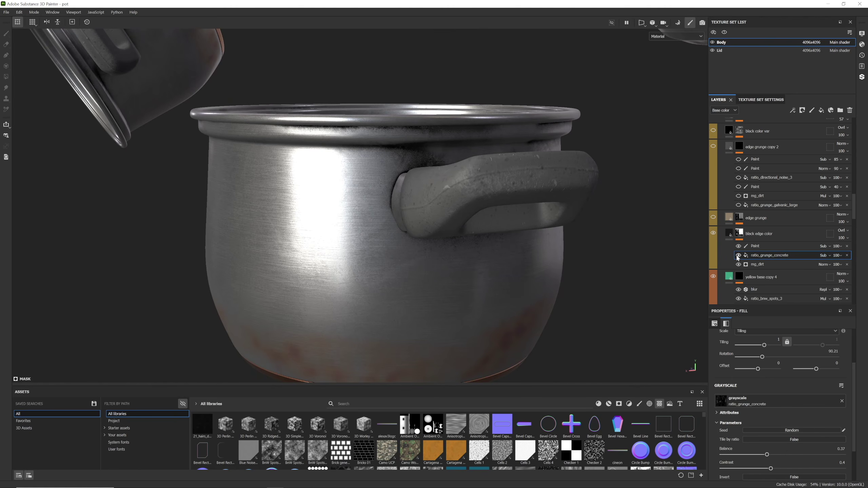
left_click(738, 255)
left_click(737, 256)
Step: Compare the black edge color mask with the ratio_grunge_concrete fill off and on, ending in full material view
left_click(739, 234, "alt")
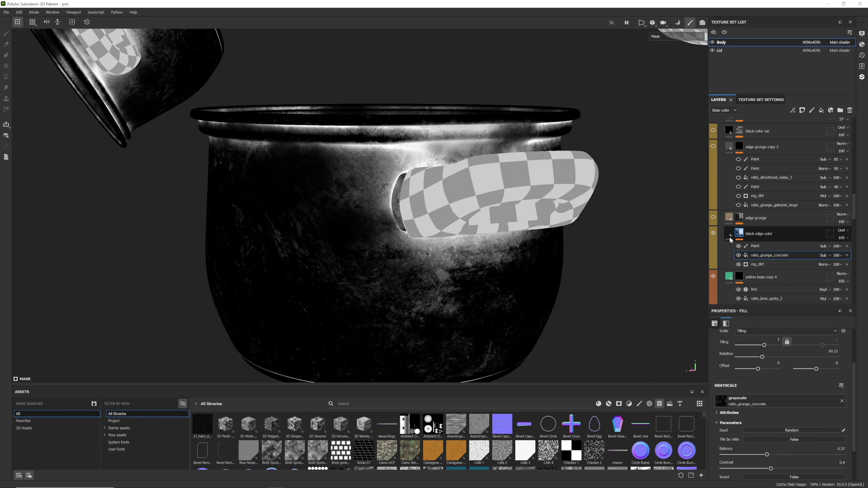
left_click_drag(665, 262, 641, 247, "alt")
left_click(741, 256)
left_click(741, 256)
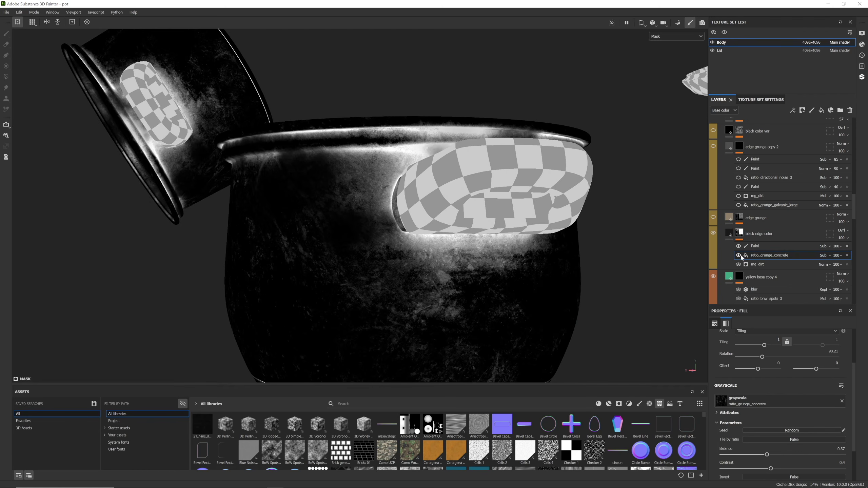
left_click(741, 257)
left_click_drag(625, 257, 567, 228, "alt")
key("m")
Step: Open the black edge color layer's fill properties and review its color, roughness and metallic channels
left_click(729, 235)
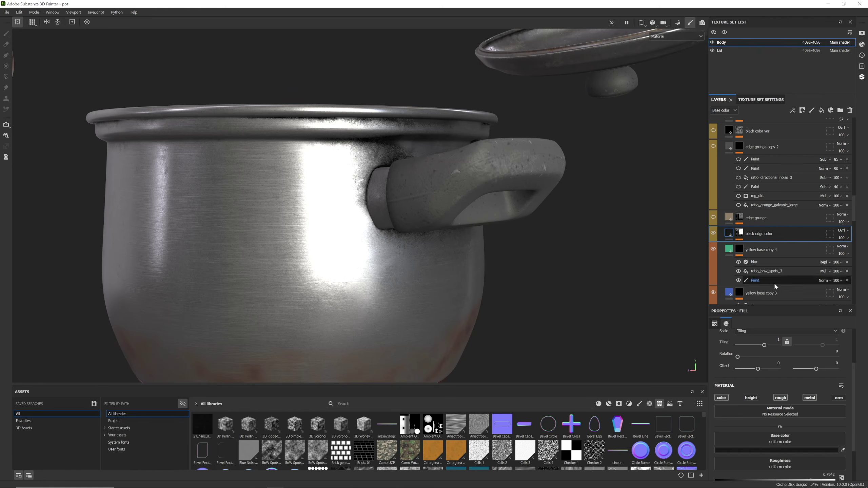
scroll(791, 429, "down", 1)
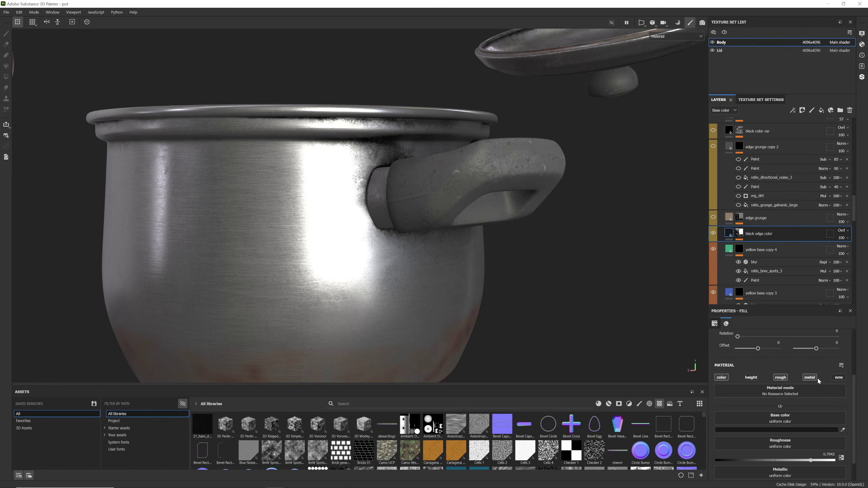
scroll(810, 381, "down", 2)
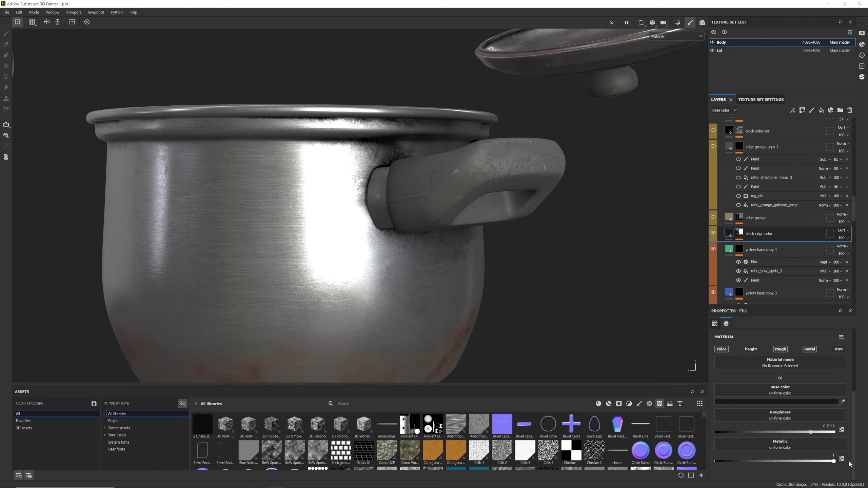
Step: Lower the black edge color fill's metallic value to 0.738 and inspect the dark edges around the handle
left_click_drag(520, 306, 554, 315, "alt")
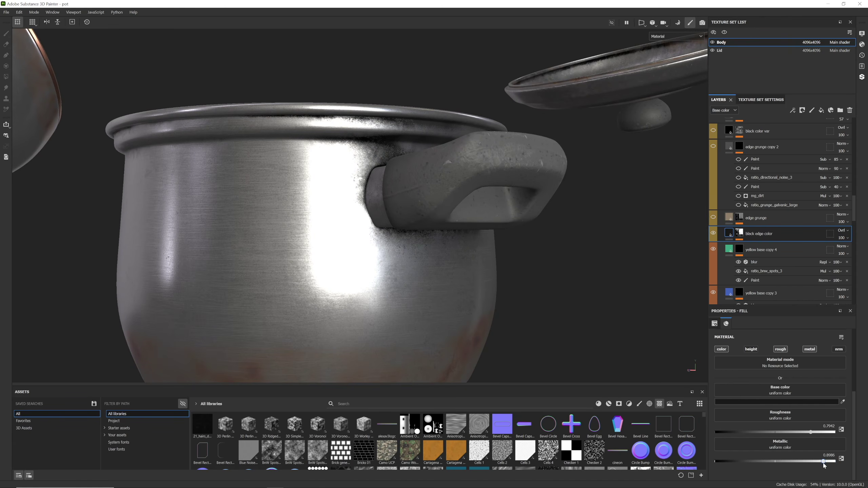
left_click_drag(513, 205, 381, 155, "alt")
scroll(396, 189, "up", 3)
right_click_drag(381, 155, 455, 164, "shift")
left_click_drag(823, 461, 804, 462)
left_click_drag(506, 239, 437, 210, "alt")
right_click_drag(437, 210, 459, 212, "shift")
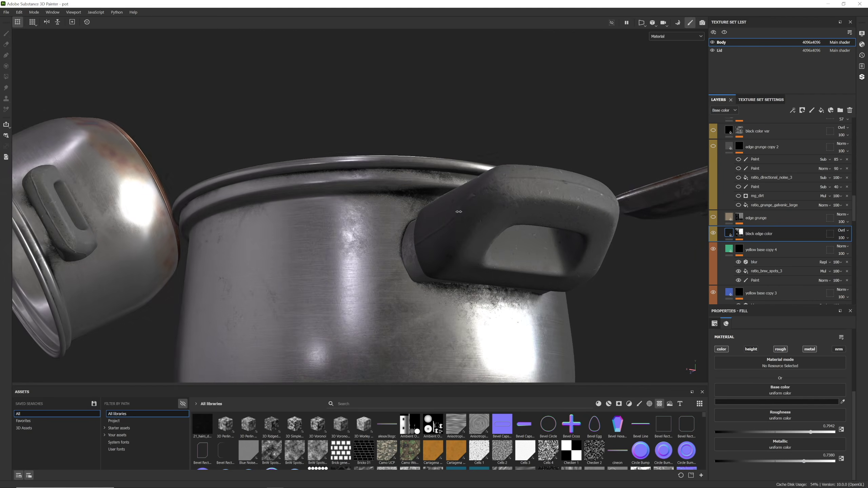
left_click_drag(459, 211, 484, 236, "alt")
Step: Inspect the metallic channel around the handle, then set the black edge color fill's metallic value to about 0.85 in material view
key("c")
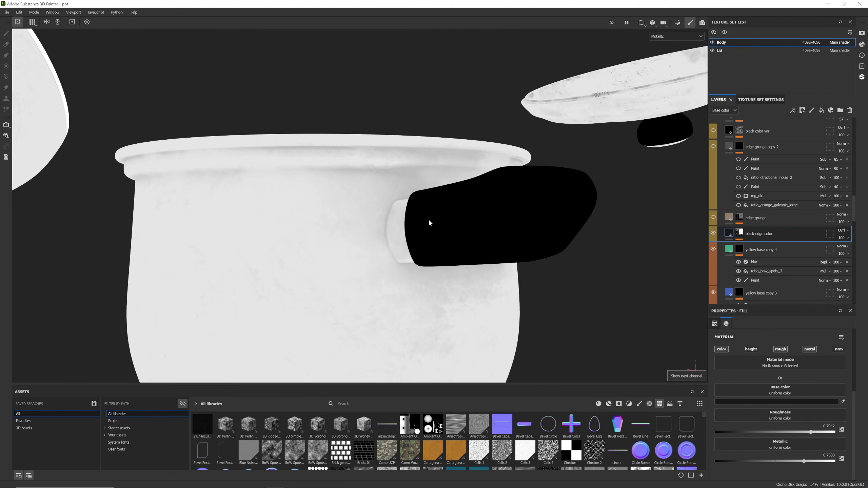
left_click_drag(429, 221, 419, 188, "alt")
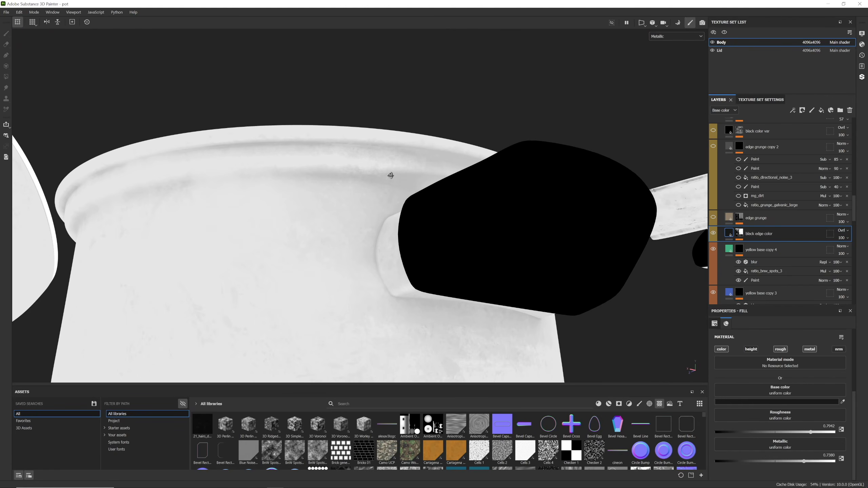
left_click_drag(391, 175, 388, 197, "alt")
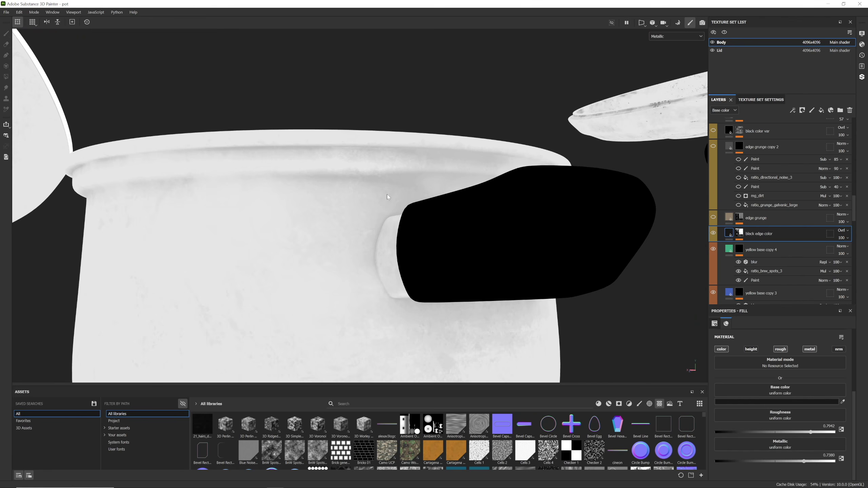
key("m")
left_click_drag(386, 194, 412, 173, "alt")
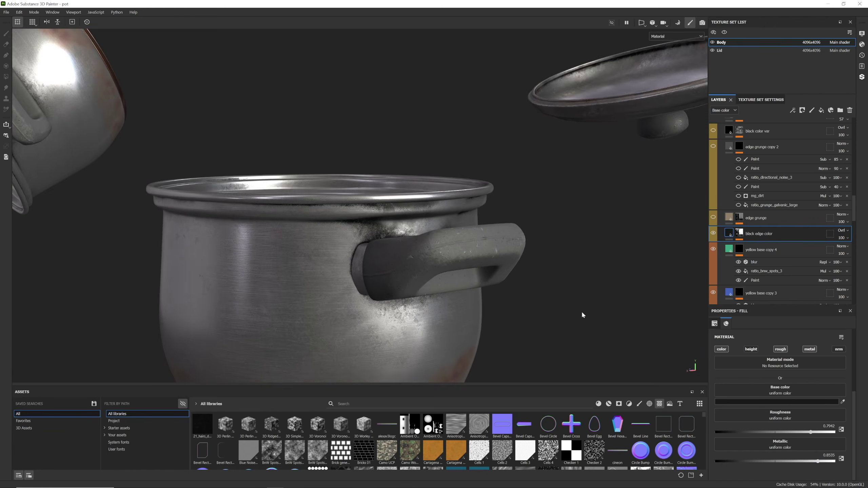
left_click_drag(465, 250, 500, 210, "alt")
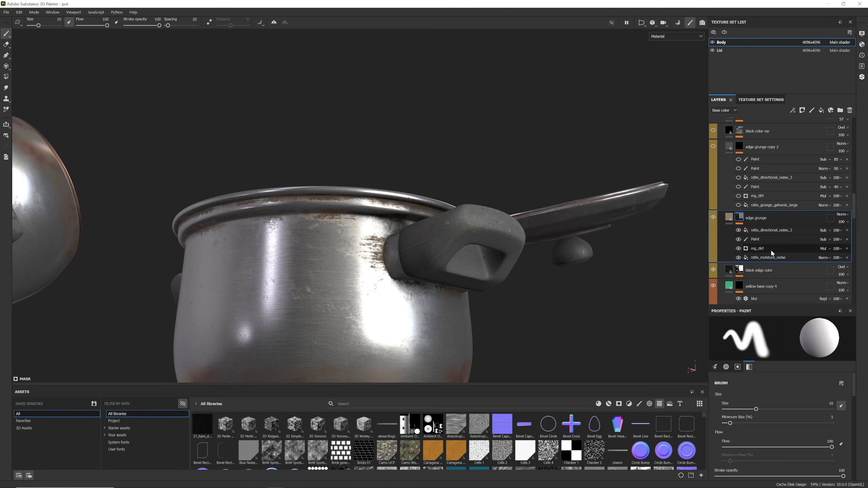
Step: Show edge grunge instead of black edge color, with its mg_dirt generator's blending mode set to Normal
left_click(825, 248)
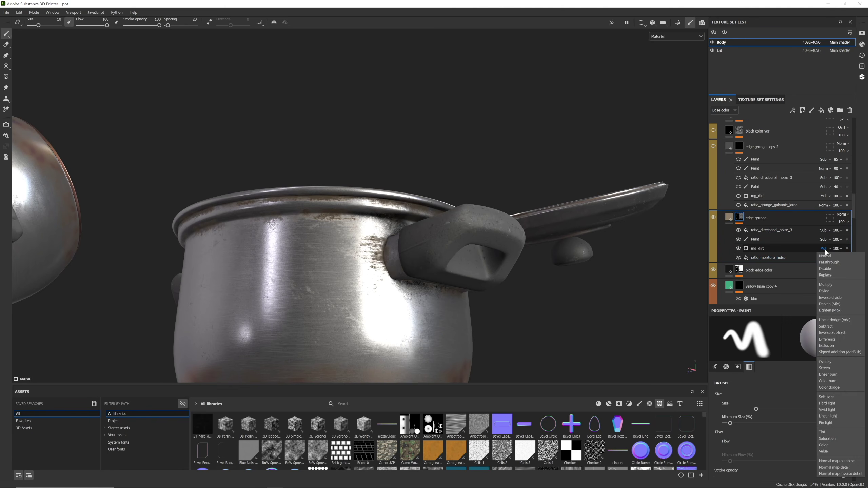
left_click(825, 256)
left_click_drag(562, 271, 504, 255, "alt")
left_click(714, 272)
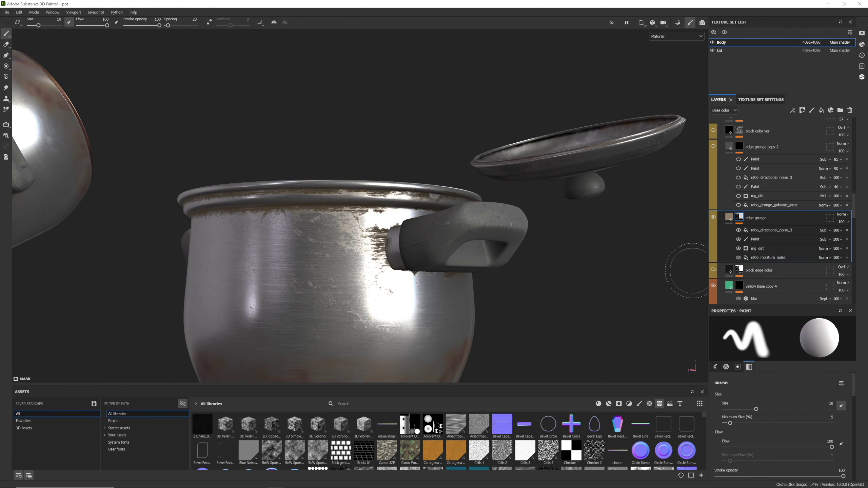
left_click_drag(506, 222, 444, 225, "alt")
scroll(443, 225, "up", 5)
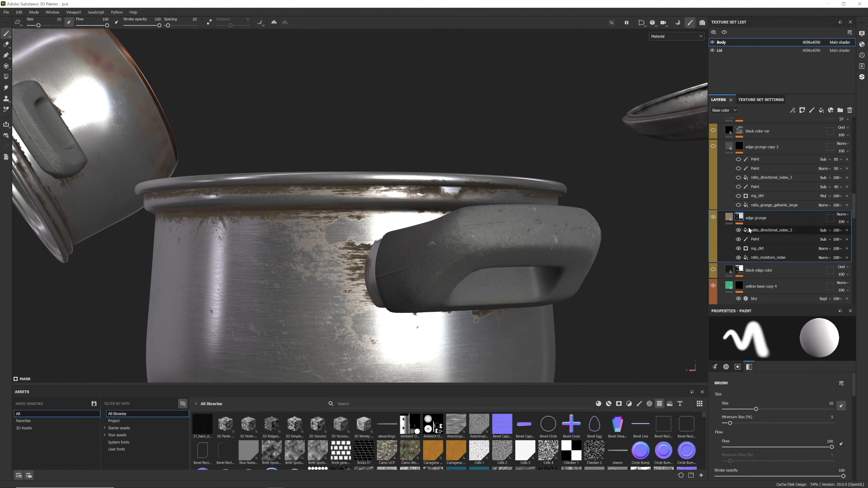
Step: View the edge grunge mask around the rim and handle, and check the mg_dirt generator's dirt level and contrast
left_click(740, 218, "alt")
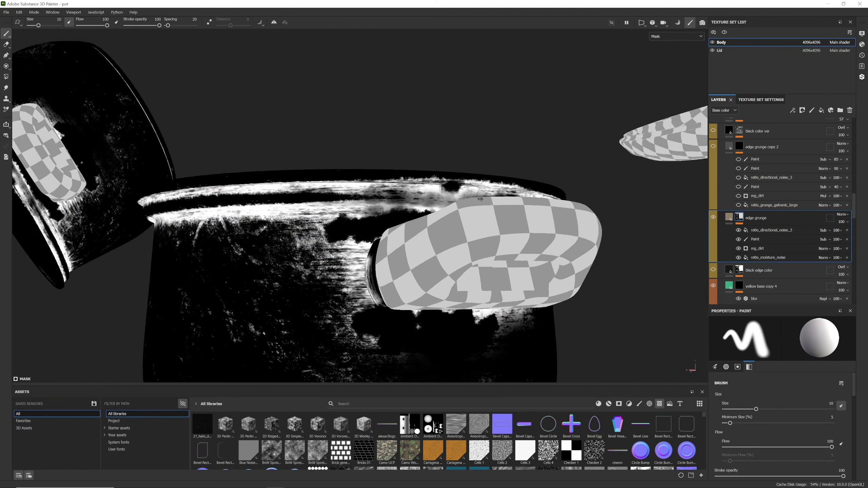
left_click_drag(506, 202, 294, 212, "alt")
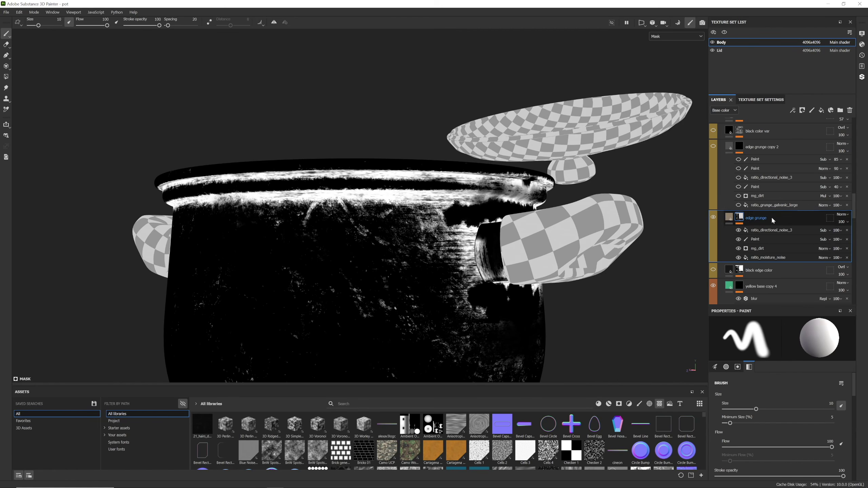
left_click(786, 249)
middle_click_drag(568, 219, 467, 211, "alt")
left_click_drag(467, 210, 439, 219, "alt")
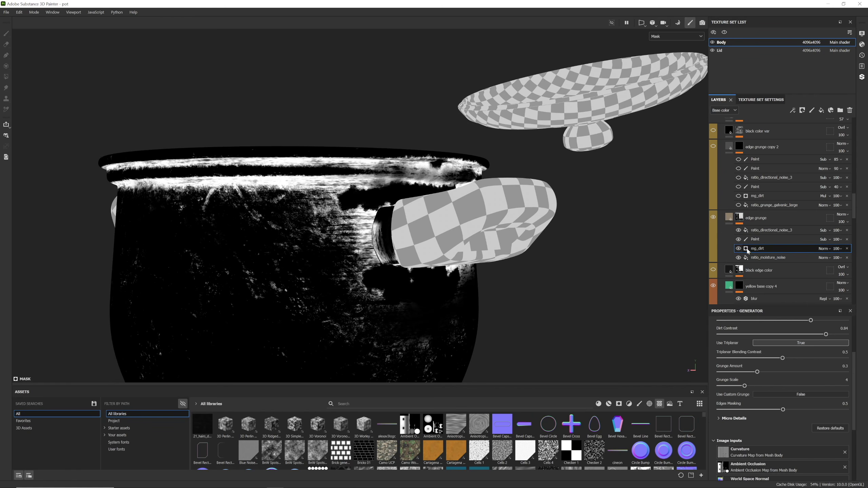
scroll(800, 381, "up", 4)
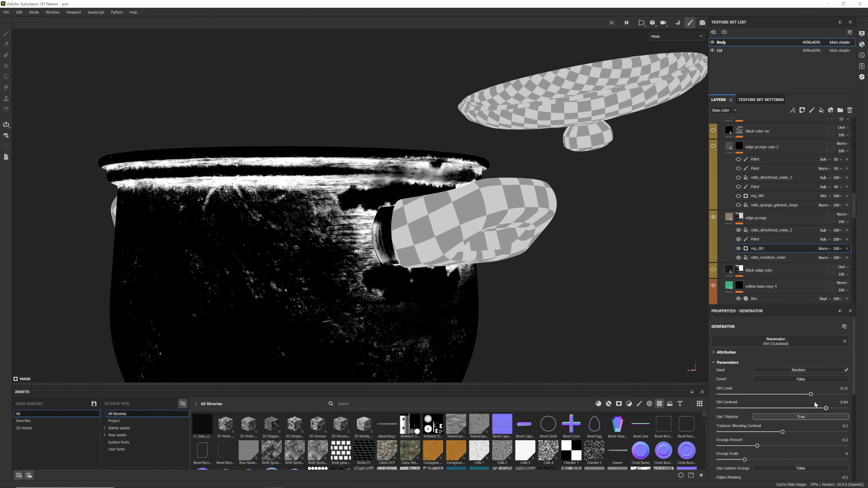
left_click_drag(585, 300, 582, 296, "alt")
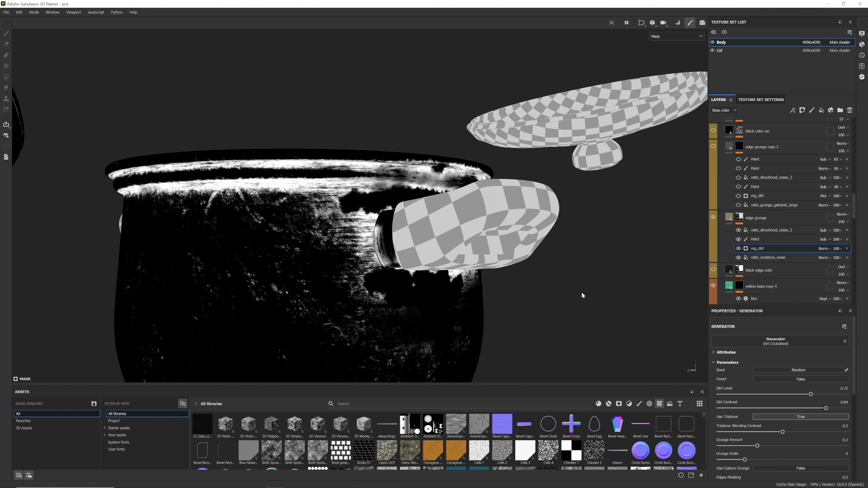
Step: Set the edge grunge mask's mg_dirt blending mode to Multiply and examine the mask around the handle
left_click(822, 249)
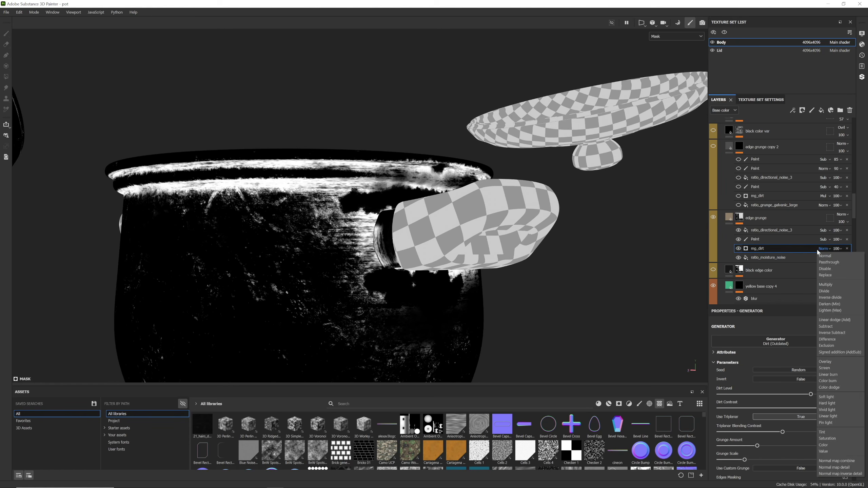
left_click(826, 285)
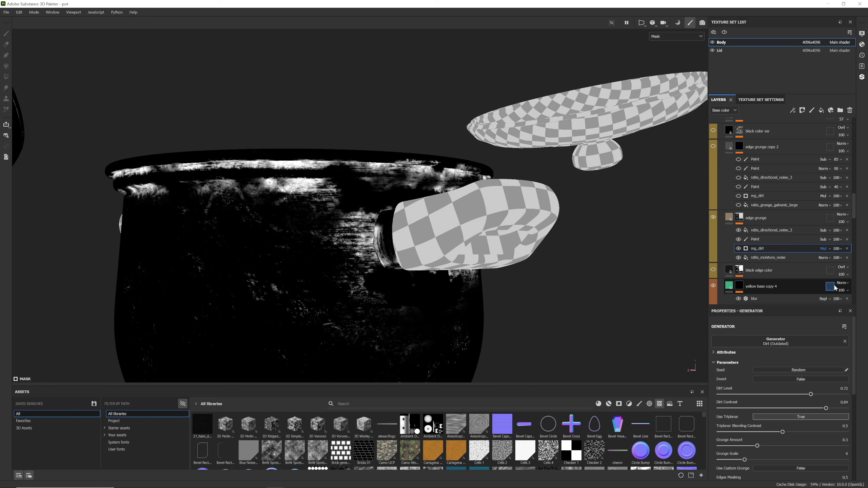
left_click_drag(640, 270, 649, 263, "alt")
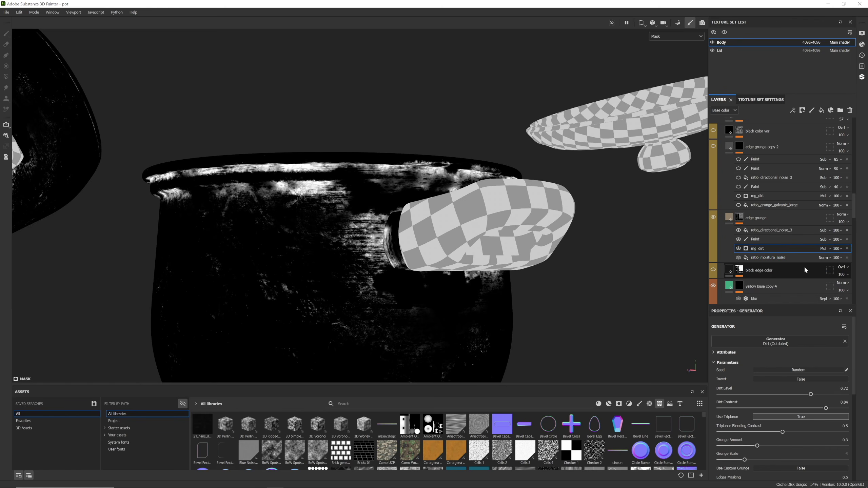
Step: Examine the ratio_moisture_noise fill in the edge grunge mask, including its tiling, balance and contrast settings
left_click(808, 258)
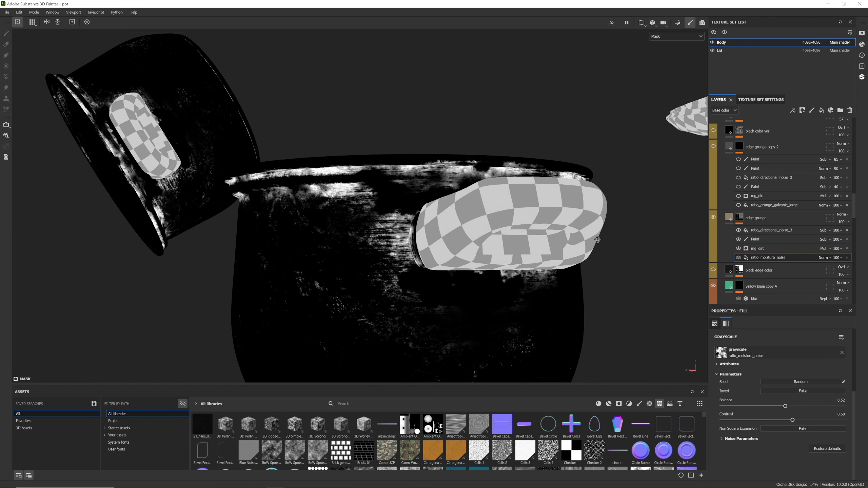
scroll(761, 372, "up", 3)
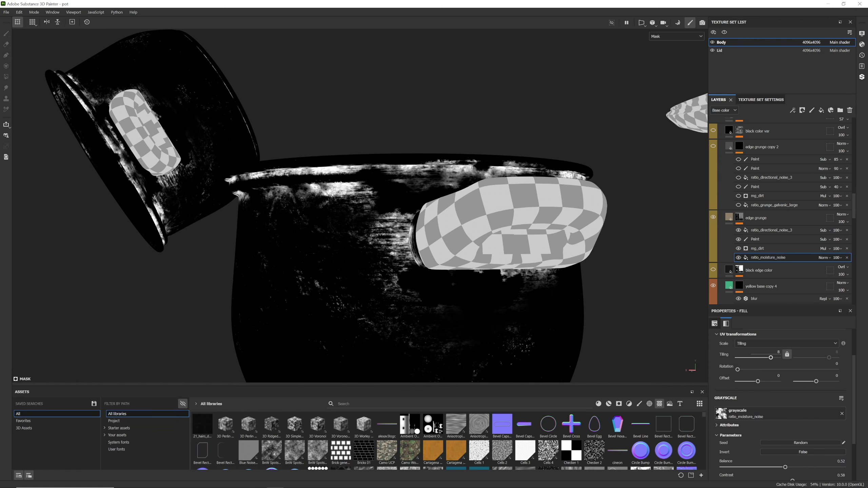
scroll(776, 362, "down", 3)
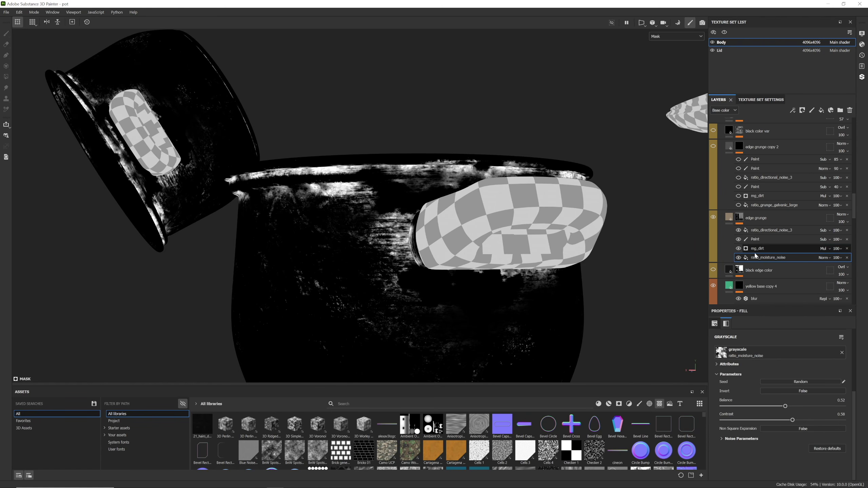
left_click_drag(630, 269, 622, 269, "alt")
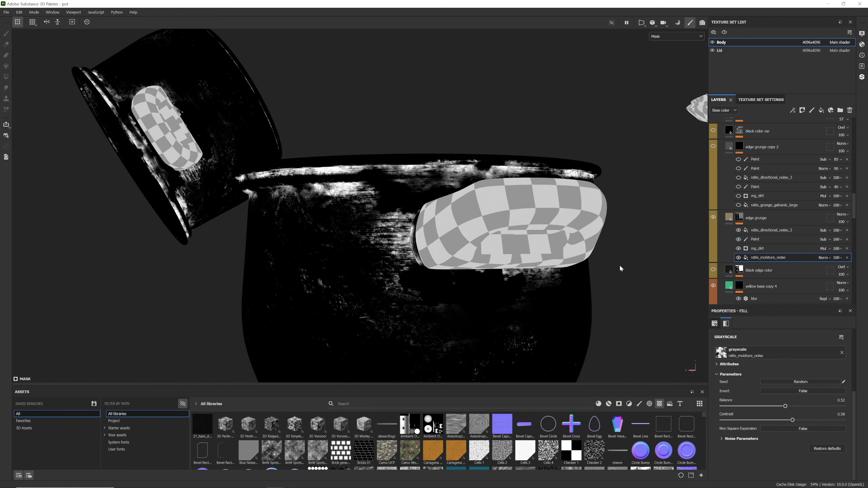
Step: Compare the edge grunge mask around the rim and handle with the ratio_moisture_noise fill hidden and shown
left_click(738, 258)
left_click(739, 259)
left_click(738, 258)
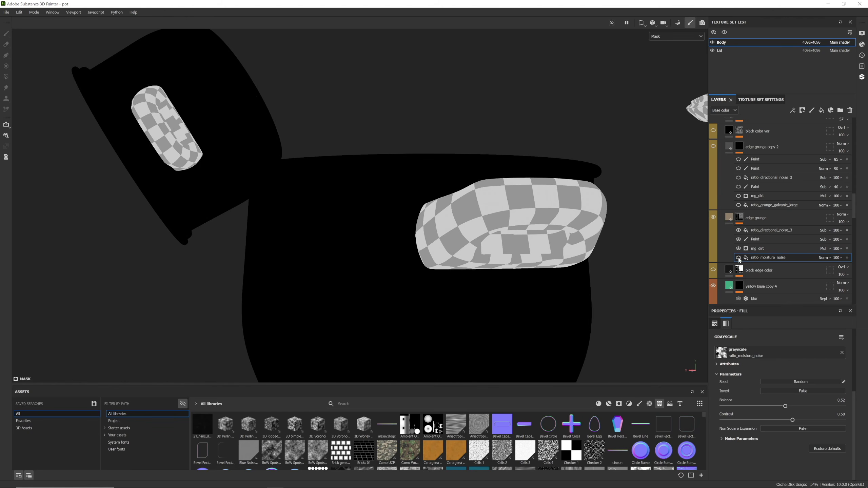
left_click(739, 258)
left_click_drag(694, 267, 633, 249, "alt")
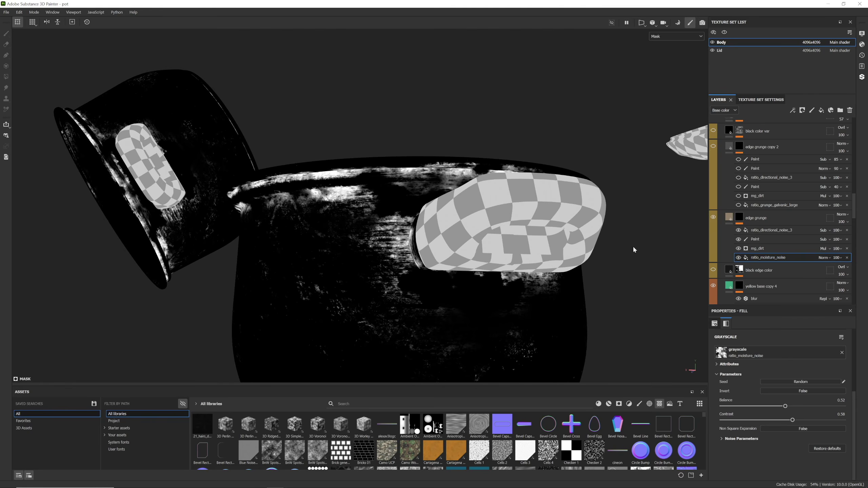
Step: Compare the edge grunge mask with its subtracting Paint effect hidden and shown
scroll(739, 260, "up", 1)
left_click(738, 260)
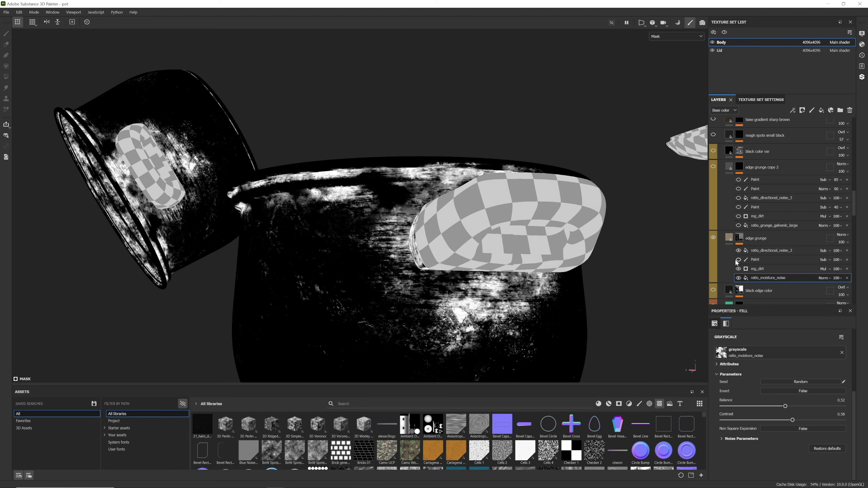
left_click(739, 260)
Step: Select the edge grunge mask's Paint effect and choose the "Artistic He..." brush from the brush library
left_click(769, 260)
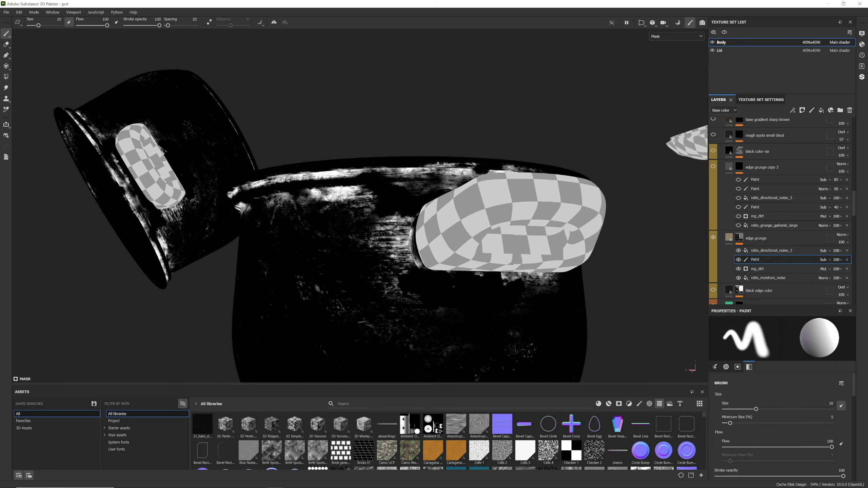
left_click(639, 404)
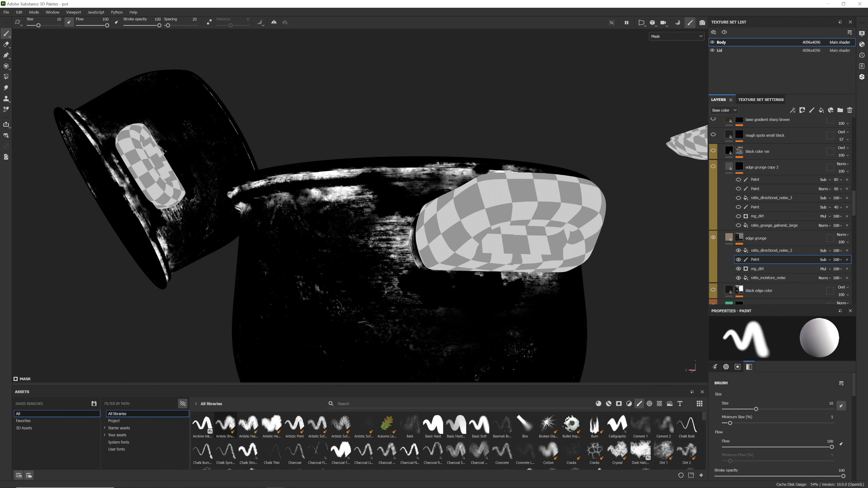
left_click(270, 426)
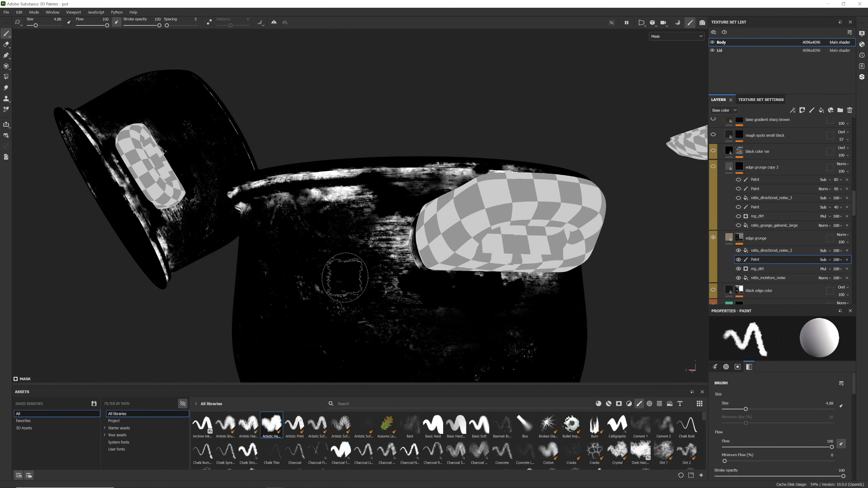
mouse_move(271, 430)
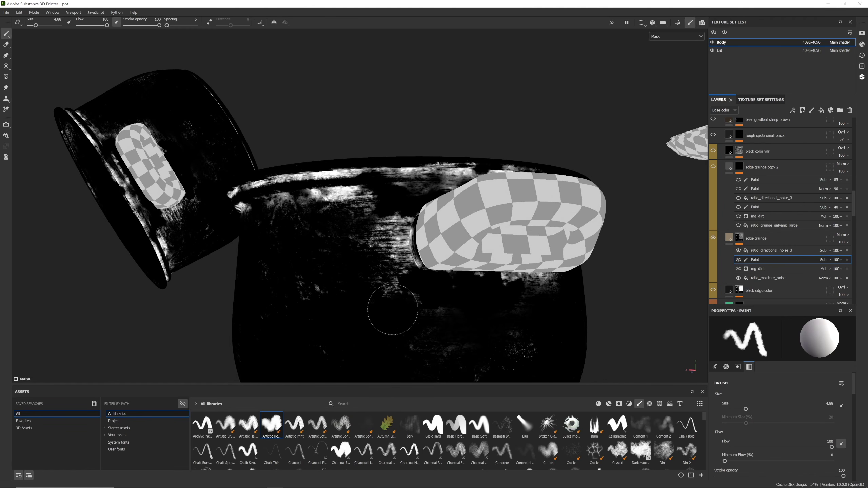
Step: Switch from the mask to material view and inspect the edge grunge around the rim and handles
mouse_move(361, 254)
left_mouse_down()
mouse_move(377, 248)
mouse_move(357, 150)
mouse_move(378, 255)
mouse_move(285, 272)
mouse_move(289, 318)
mouse_move(395, 252)
mouse_move(376, 265)
mouse_move(380, 272)
mouse_move(438, 261)
mouse_move(504, 211)
left_mouse_up()
key("m")
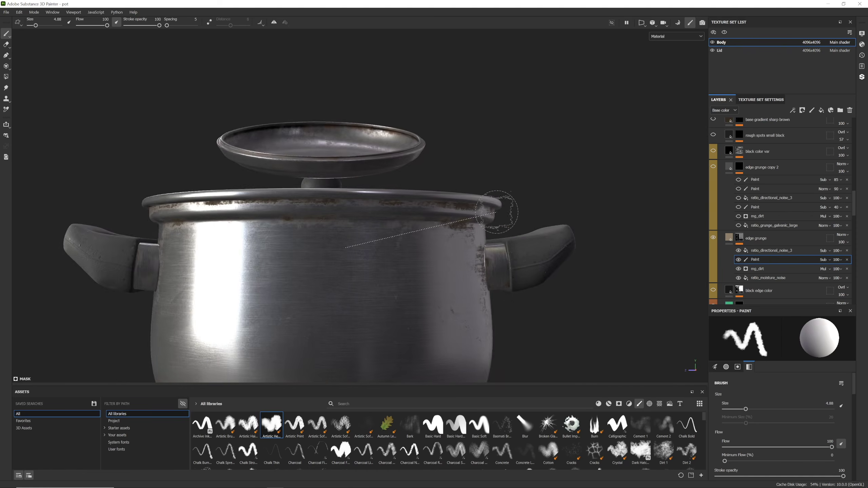
right_click_drag(504, 211, 421, 225, "shift")
left_click_drag(420, 226, 465, 233, "alt")
right_click_drag(465, 233, 366, 242, "shift")
left_click_drag(366, 241, 391, 277, "alt")
Step: Select the ratio_directional_noise_3 fill in the edge grunge mask and examine the streaked grunge beside the handle
left_click(783, 253)
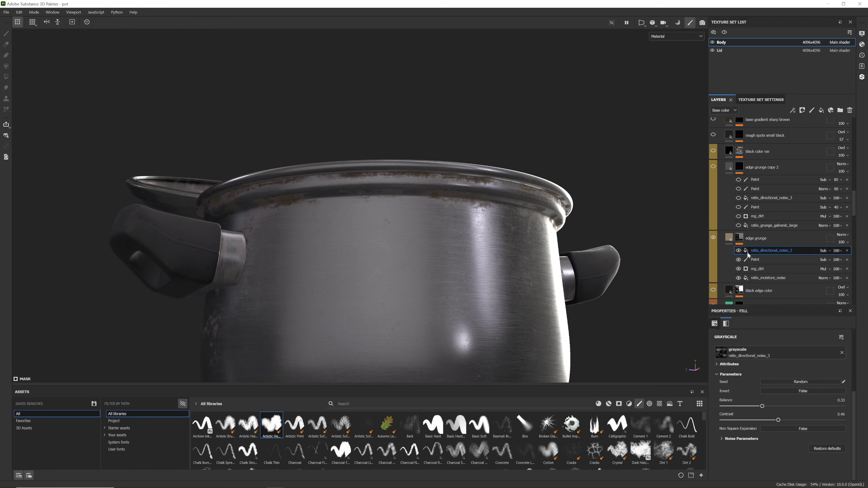
left_click_drag(550, 241, 322, 236, "alt")
right_click_drag(322, 236, 386, 239, "alt")
left_click_drag(387, 240, 652, 239, "alt")
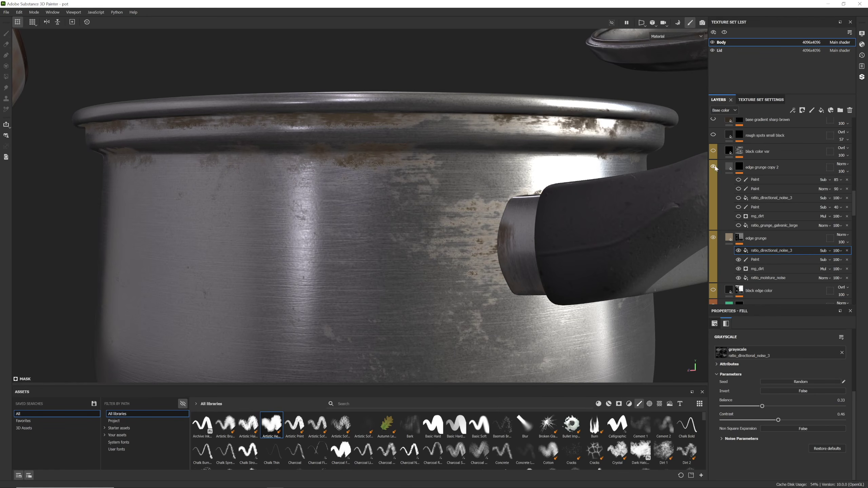
Step: Show edge grunge copy 2 with its mg_dirt generator, set the generator's blending mode to Normal, and view the dirt coverage
middle_click_drag(612, 178, 574, 202, "alt")
left_click_drag(574, 202, 576, 197, "alt")
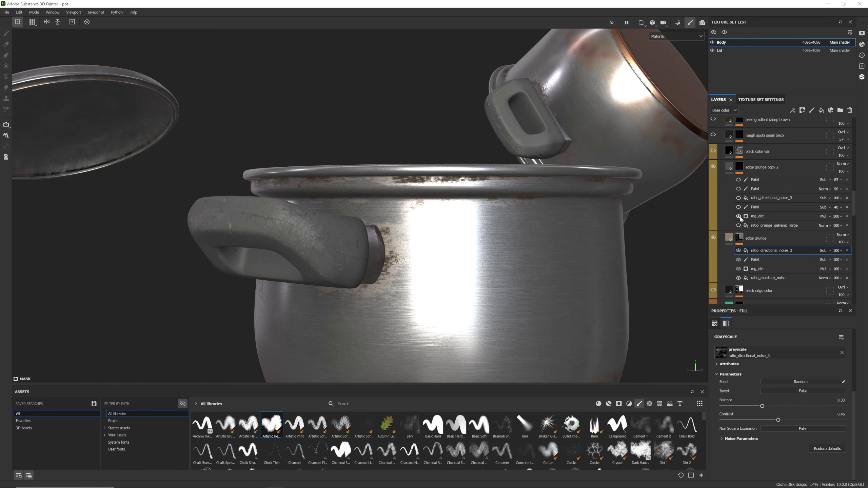
left_click(824, 217)
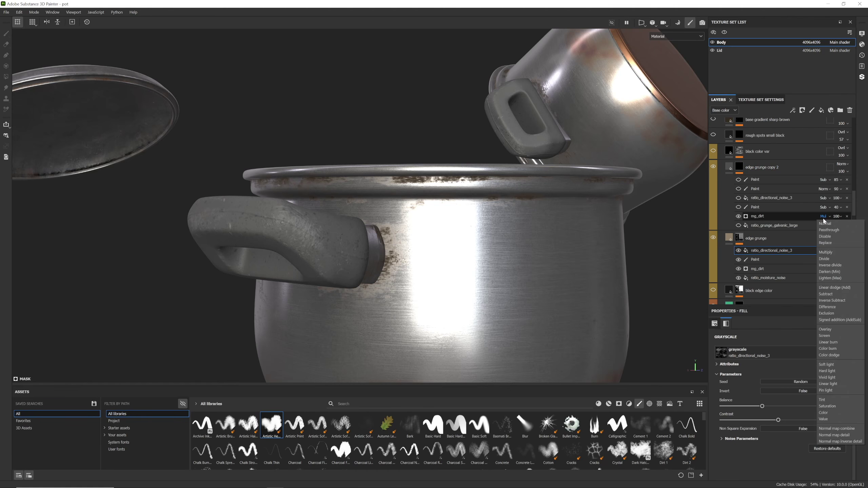
left_click(826, 226)
left_click_drag(603, 222, 678, 201, "alt")
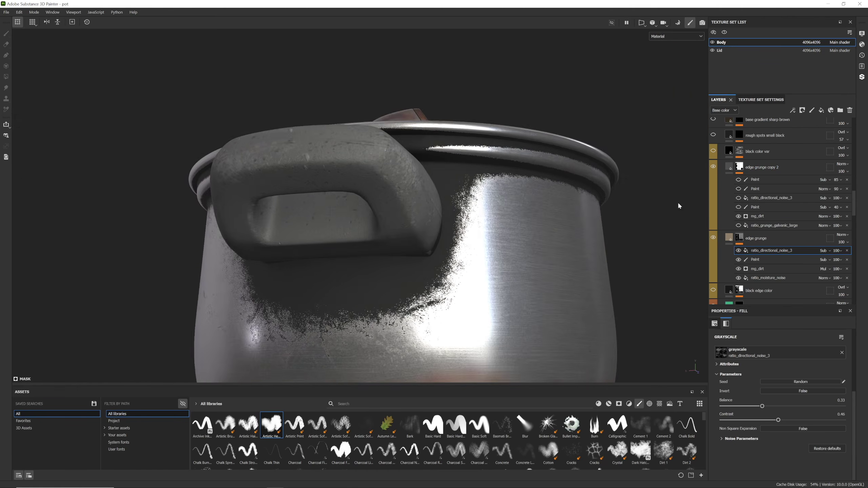
middle_click_drag(424, 226, 485, 196, "alt")
left_click_drag(485, 195, 635, 231, "alt")
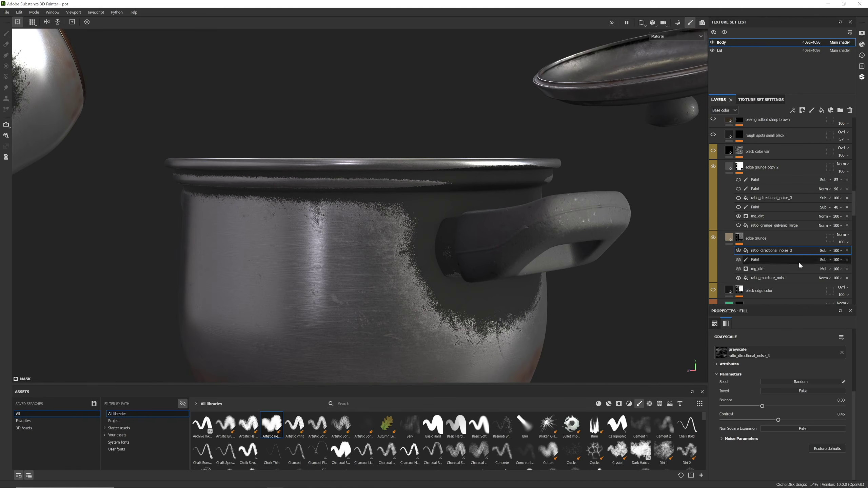
Step: Hide the edge grunge layer and set the mg_dirt generator of edge grunge copy 2 to Multiply
left_click(825, 269)
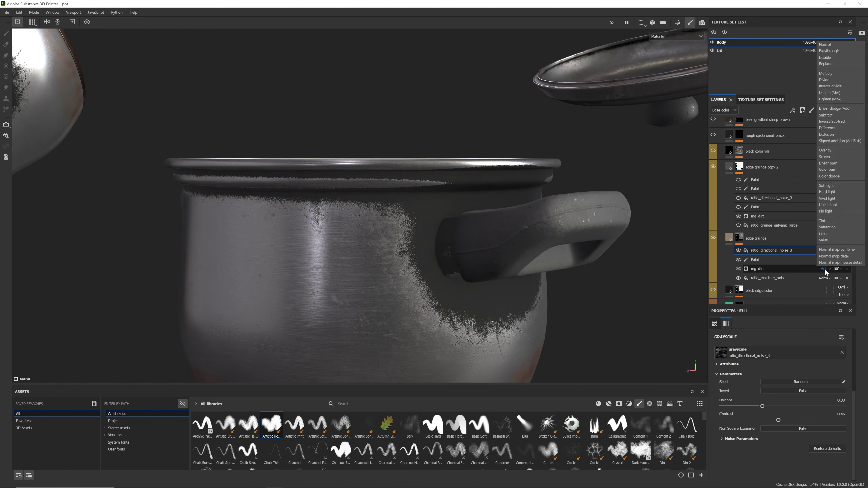
left_click(825, 269)
scroll(788, 268, "up", 1)
scroll(747, 221, "up", 1)
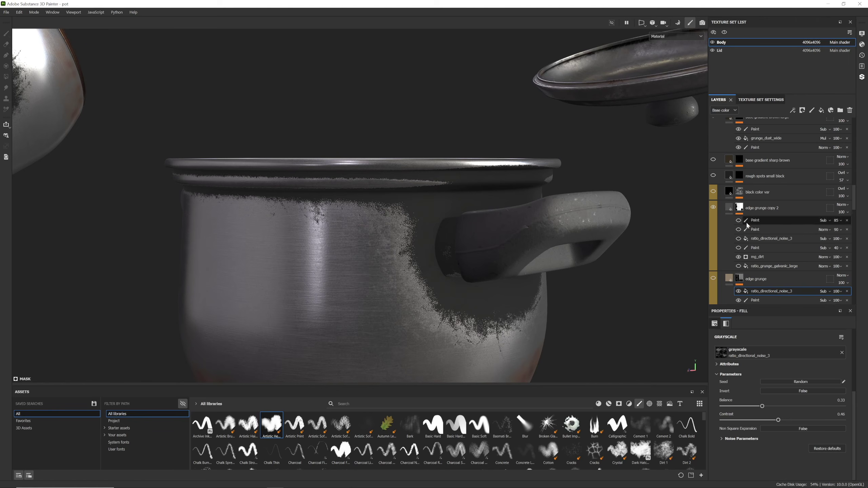
left_click(824, 257)
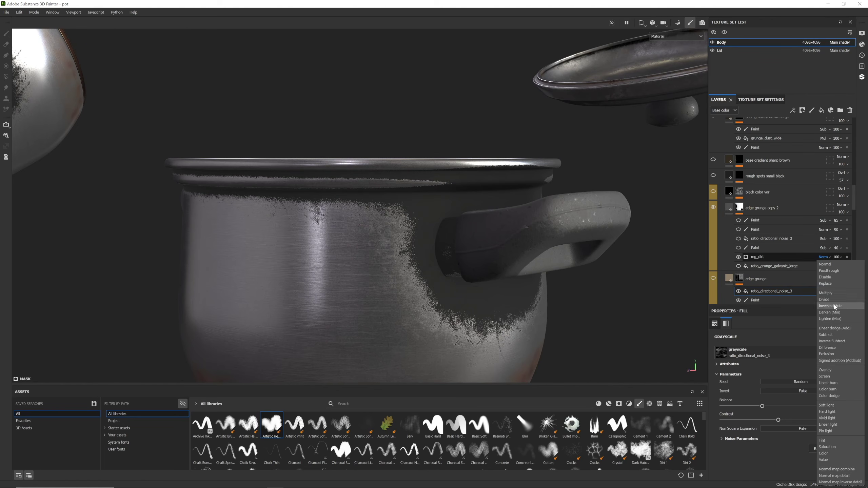
left_click(834, 293)
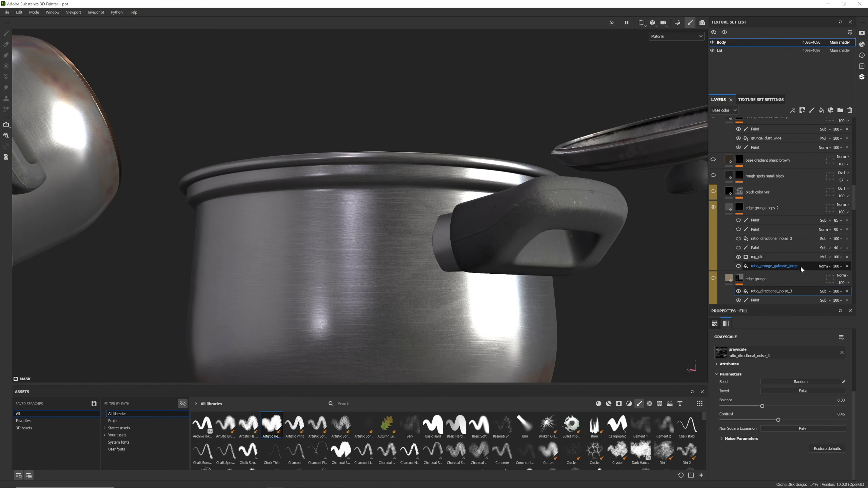
Step: Show the ratio_grunge_galvanic_large fill in the edge grunge copy 2 mask and check its tiling, balance and contrast
left_click(738, 266)
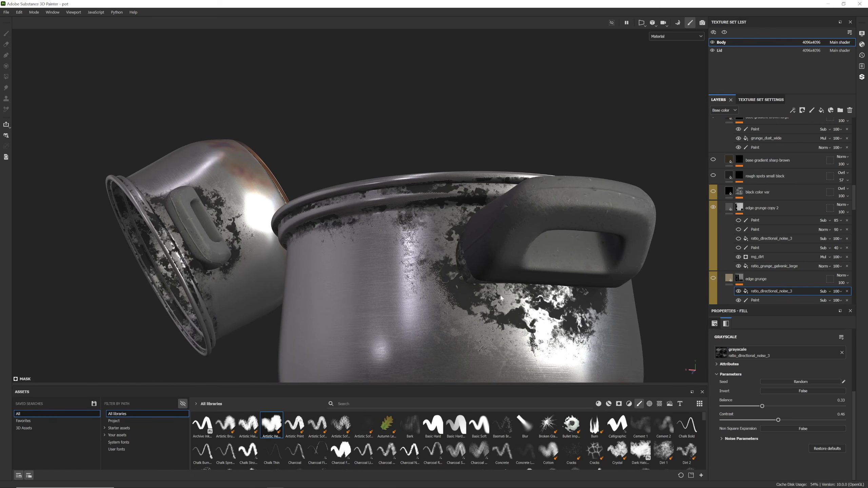
left_click_drag(478, 257, 479, 229, "alt")
right_click_drag(479, 229, 467, 227, "shift")
left_click_drag(466, 227, 459, 220, "alt")
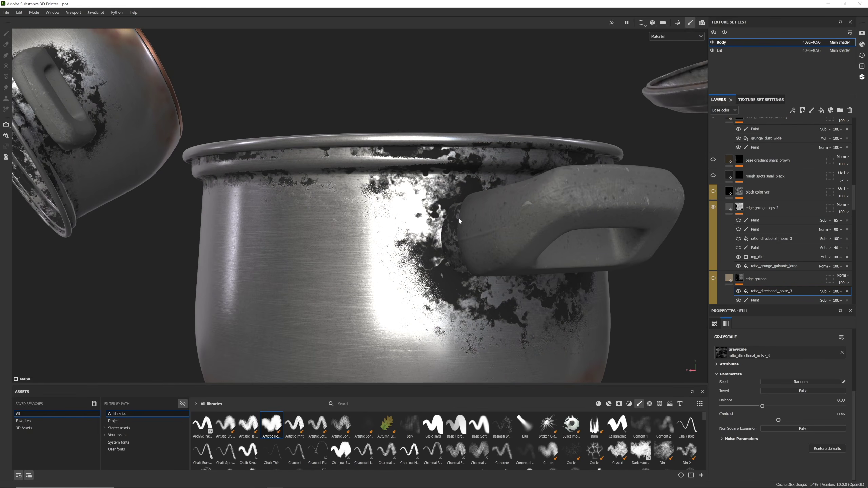
left_click(770, 266)
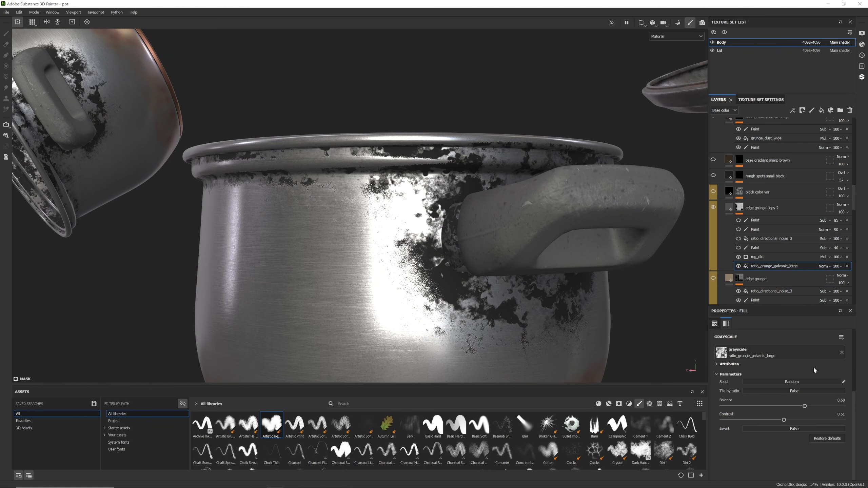
scroll(808, 432, "up", 3)
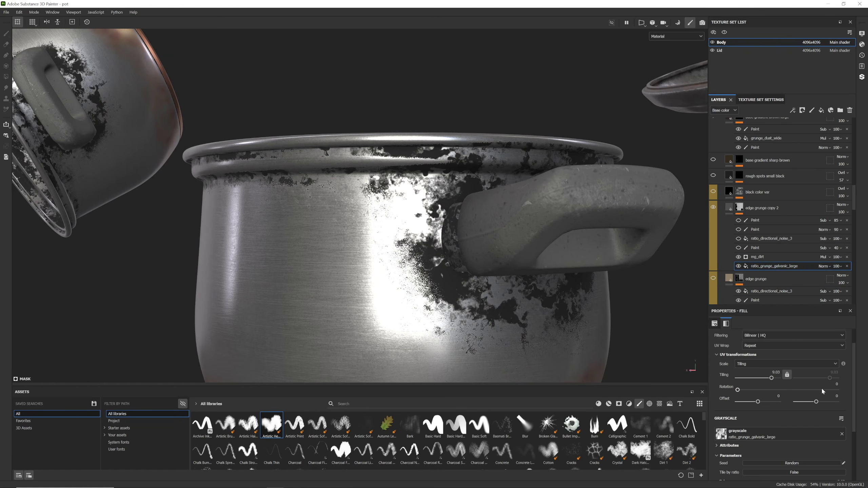
Step: Show and select the Paint effect above mg_dirt in edge grunge copy 2, and inspect the reduced grunge around both handles
scroll(740, 271, "up", 1)
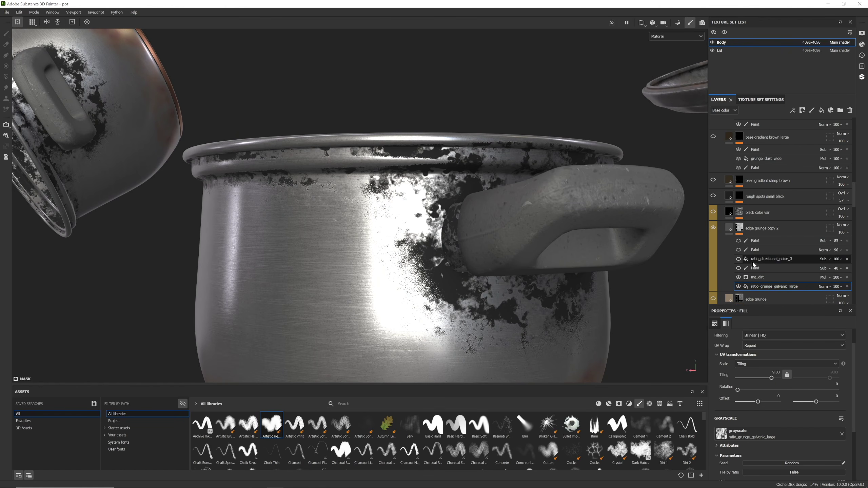
left_click(740, 268)
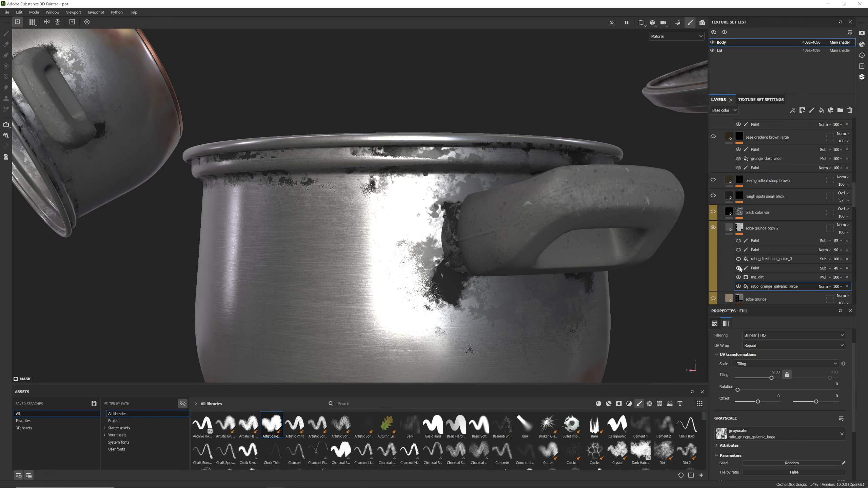
left_click(761, 268)
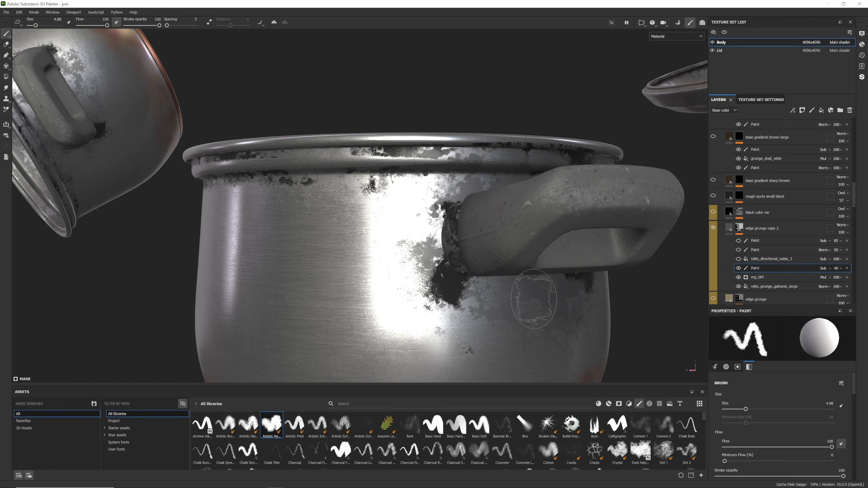
mouse_move(521, 279)
left_mouse_down("alt")
mouse_move(462, 269)
mouse_move(475, 272)
left_mouse_up("alt")
mouse_move(486, 304)
left_mouse_down()
mouse_move(445, 311)
mouse_move(507, 287)
mouse_move(523, 252)
mouse_move(513, 228)
left_mouse_up()
left_click_drag(515, 258, 430, 251, "alt")
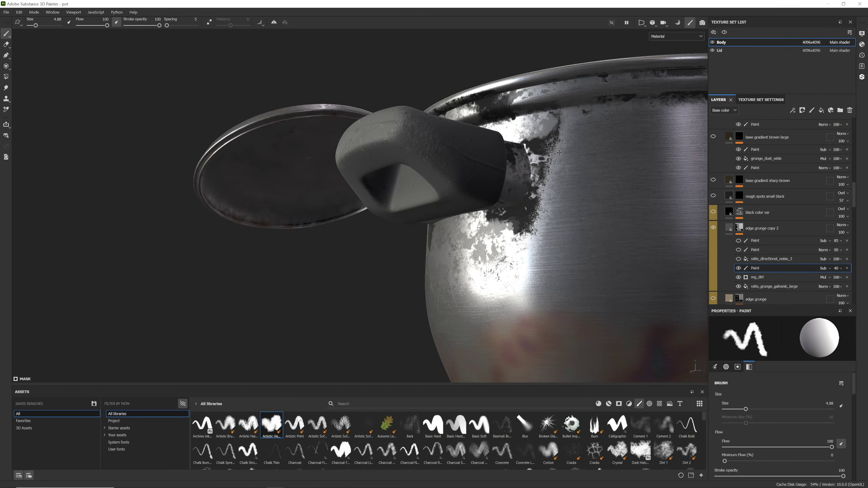
mouse_move(522, 228)
left_mouse_down("alt")
mouse_move(449, 206)
mouse_move(328, 202)
left_mouse_up("alt")
middle_click_drag(513, 215, 407, 208, "alt")
right_click_drag(406, 209, 455, 208, "alt")
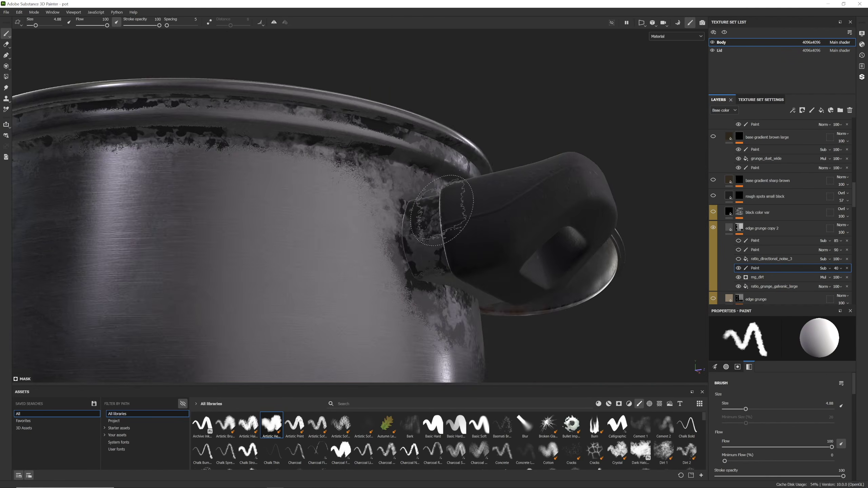
left_click_drag(455, 207, 378, 188, "alt")
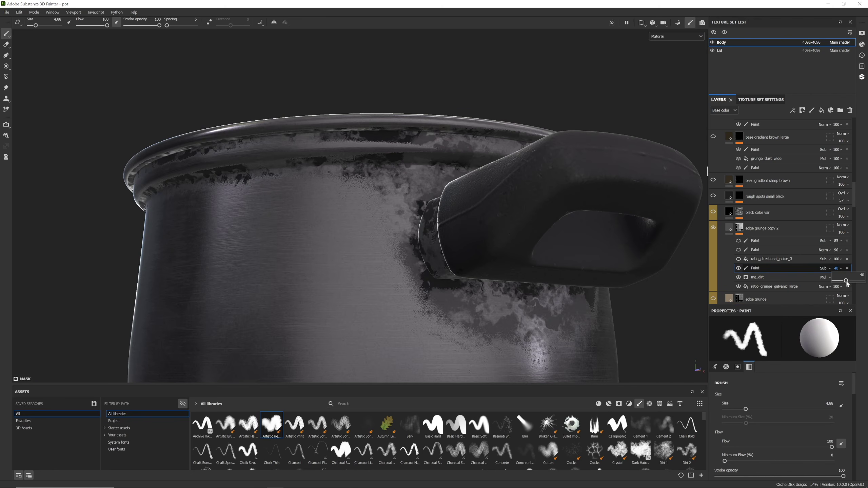
Step: Compare the grunge with the selected subtracting Paint effect at opacity 100 and at opacity 40
left_click_drag(847, 283, 862, 281)
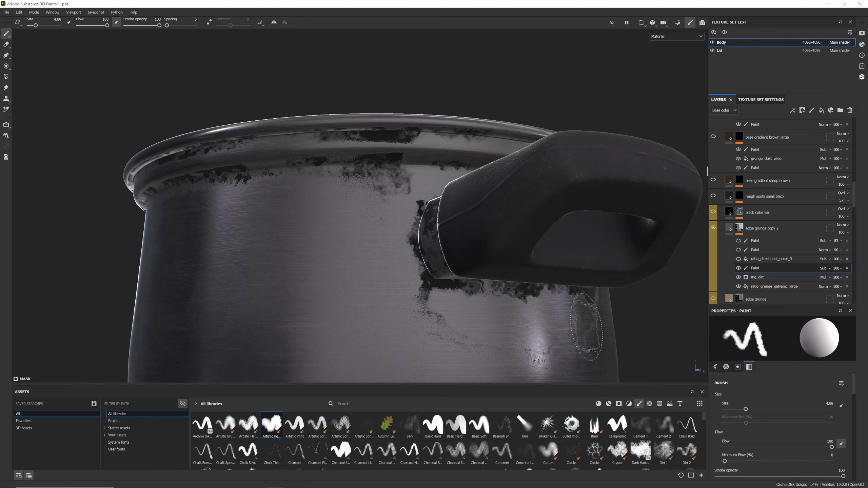
left_click_drag(586, 326, 506, 292, "alt")
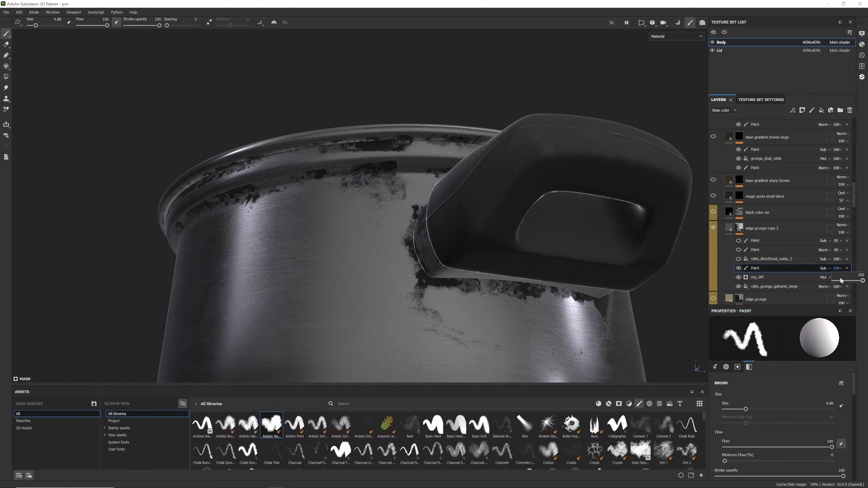
left_click_drag(863, 281, 854, 284)
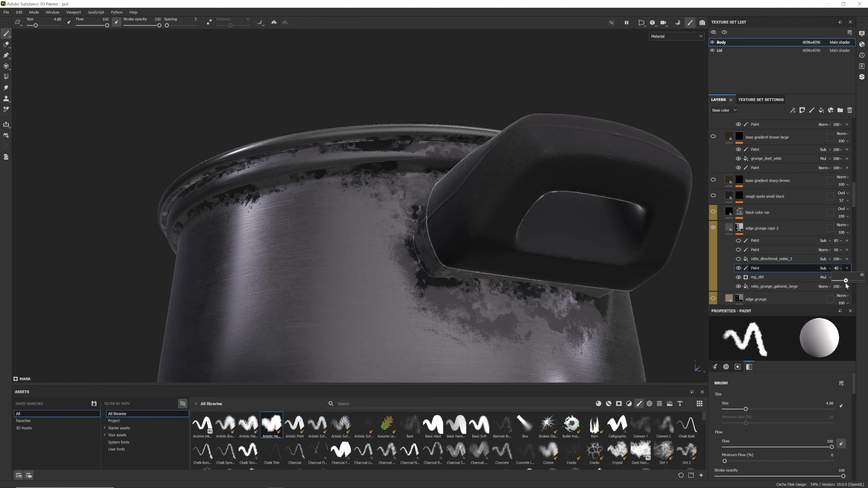
Step: Examine the reduced grunge along the pot's rim and around the handle joint from several angles
left_click_drag(581, 290, 478, 287, "alt")
right_click_drag(479, 286, 405, 284, "shift")
scroll(405, 285, "down", 5)
left_click_drag(424, 284, 630, 277, "alt")
right_click_drag(631, 276, 553, 278, "shift")
mouse_move(554, 278)
left_mouse_down("alt")
mouse_move(476, 288)
mouse_move(477, 221)
mouse_move(531, 167)
left_mouse_up("alt")
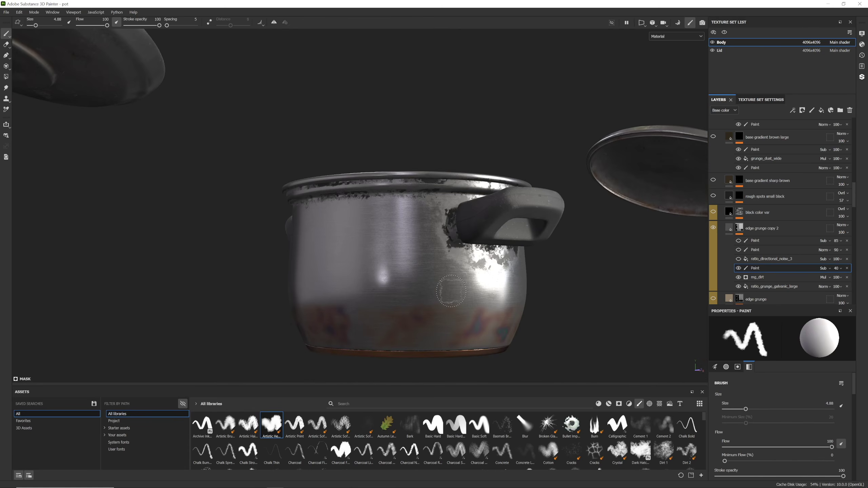
scroll(451, 291, "up", 3)
middle_click_drag(452, 291, 449, 255, "alt")
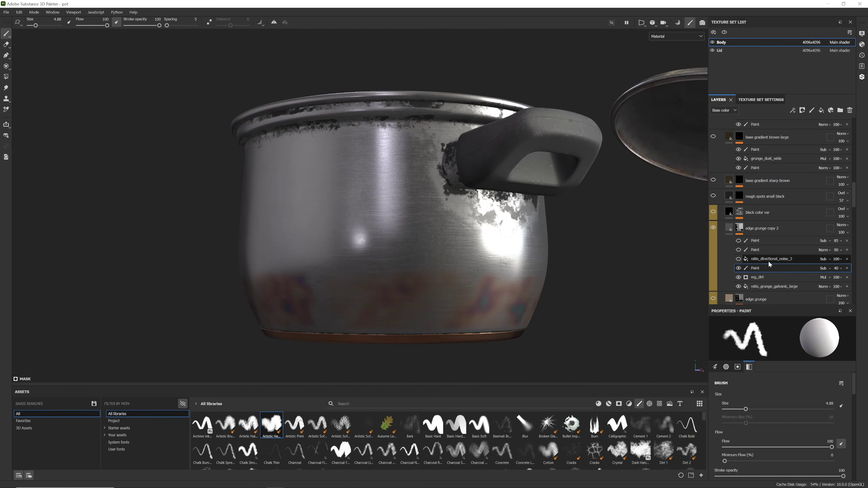
Step: Show the ratio_directional_noise_3 fill in the edge grunge copy 2 mask and check its tiling, balance and contrast
left_click(739, 259)
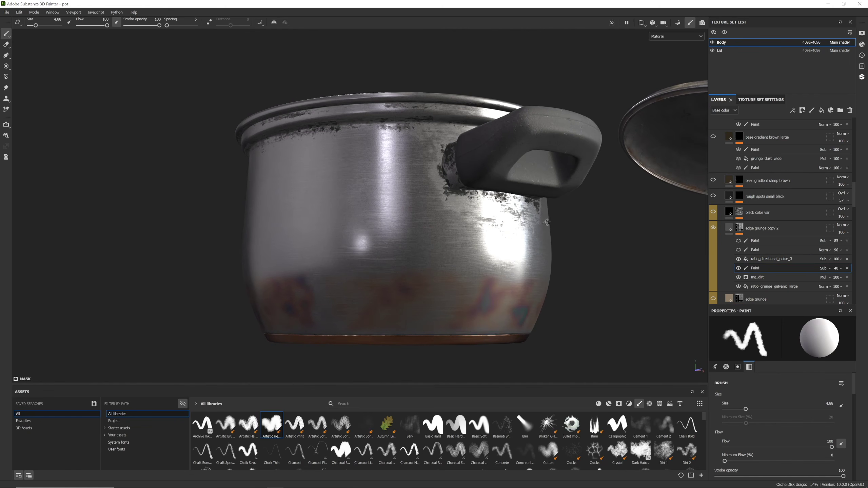
scroll(804, 258, "down", 1)
left_click(780, 292)
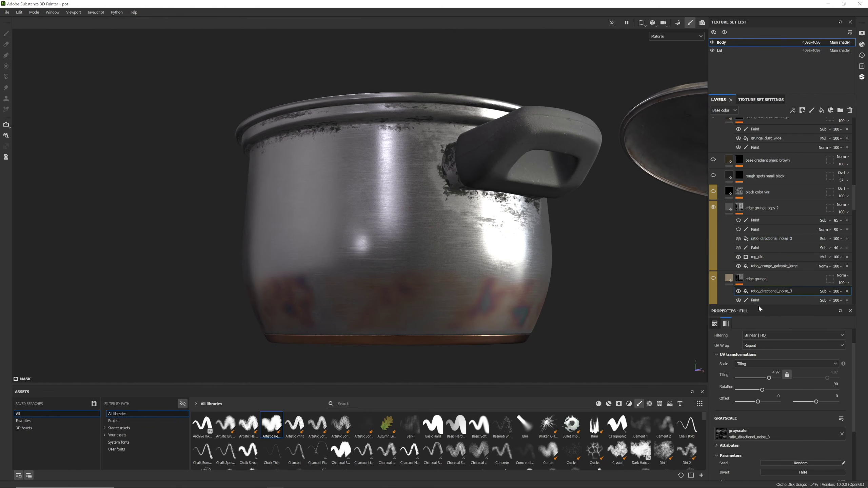
left_click(780, 239)
left_click_drag(568, 181, 548, 209, "alt")
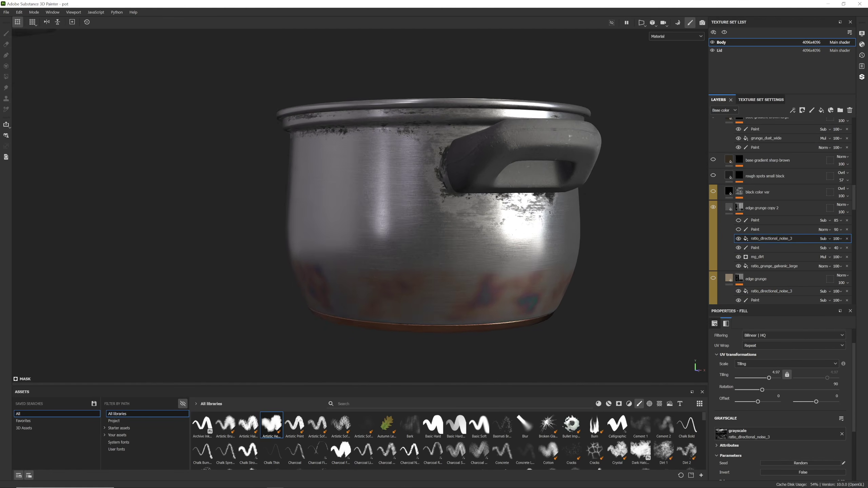
right_click_drag(548, 209, 591, 246, "alt")
scroll(766, 410, "down", 3)
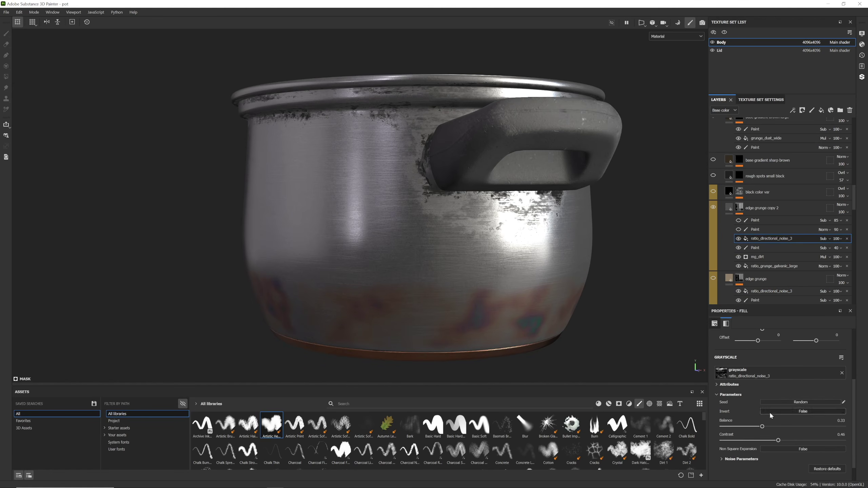
left_click_drag(615, 283, 595, 242, "alt")
scroll(420, 215, "up", 2)
left_click_drag(420, 215, 440, 231, "alt")
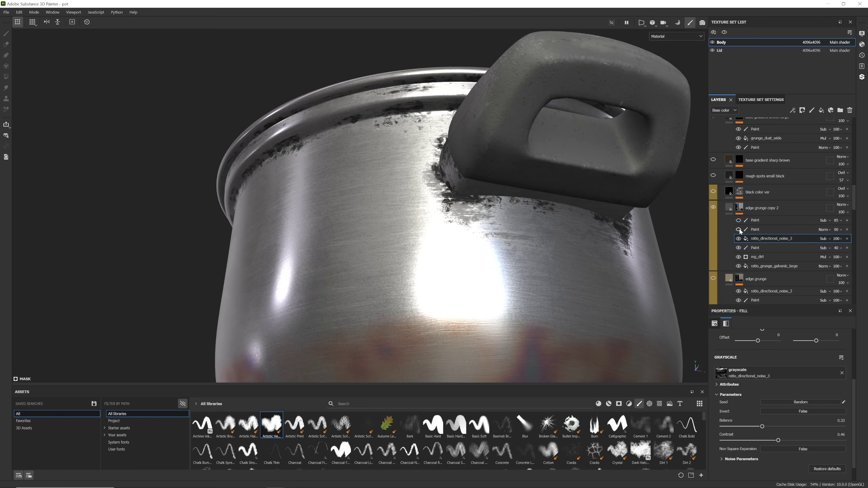
Step: Show the Paint effect with opacity 90 in edge grunge copy 2 and compare the pot's interior with it on and off
left_click_drag(478, 148, 483, 205, "alt")
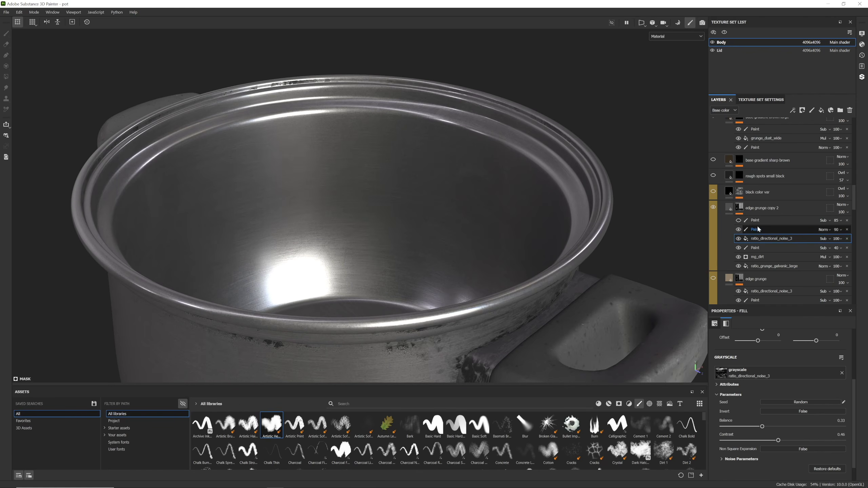
left_click_drag(540, 220, 512, 203, "alt")
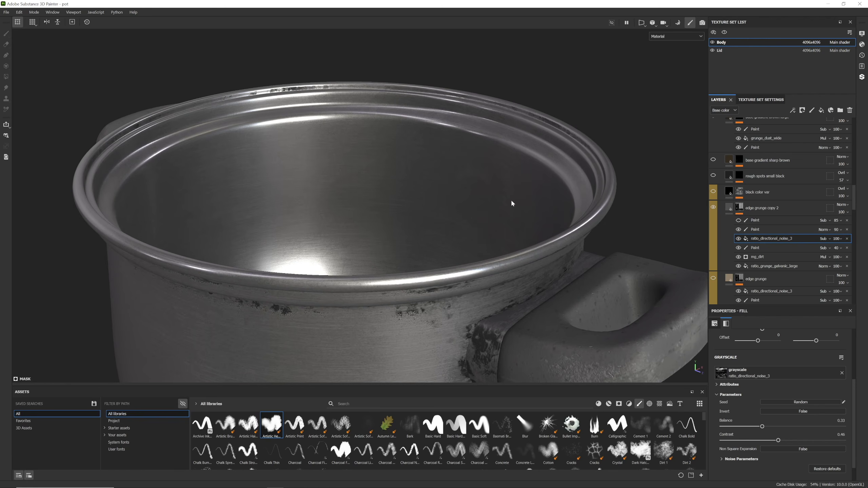
left_click(738, 230)
left_click(738, 230)
left_click(739, 230)
left_click(738, 230)
left_click(739, 231)
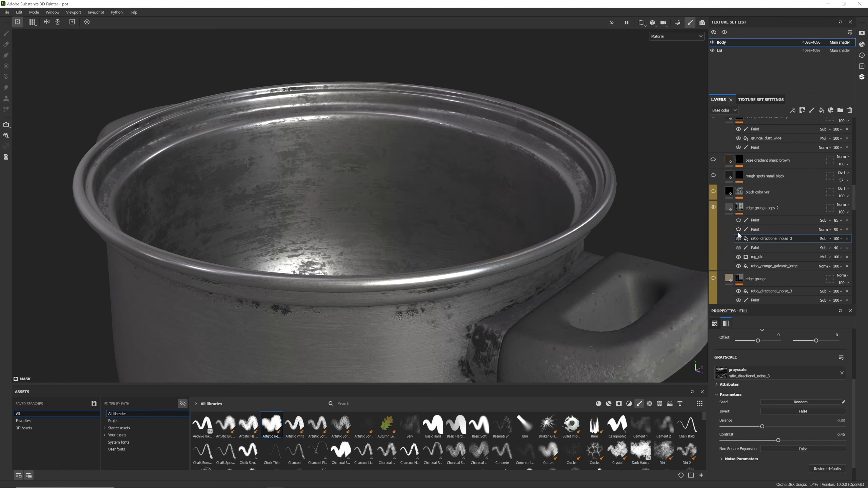
left_click(738, 230)
Step: Show the topmost subtracting Paint effect in edge grunge copy 2 and inspect the pot's exterior
scroll(484, 231, "down", 4)
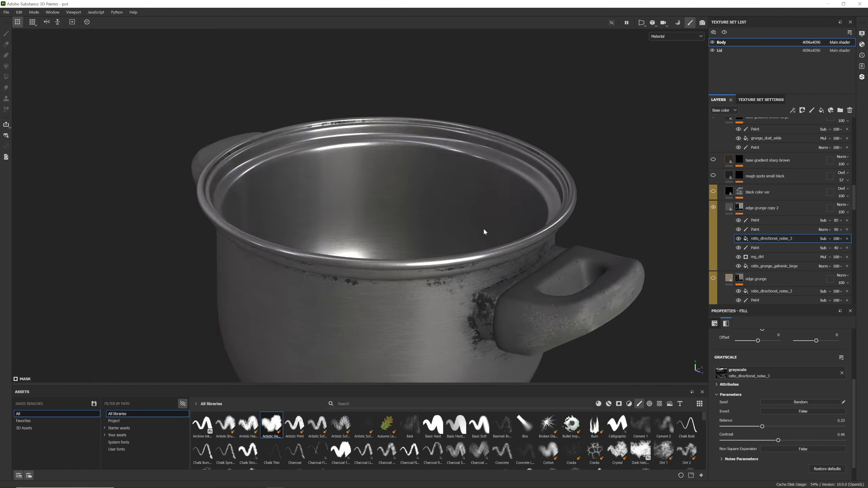
left_click_drag(484, 231, 494, 165, "alt")
right_click_drag(602, 233, 657, 242, "shift")
scroll(780, 276, "up", 3)
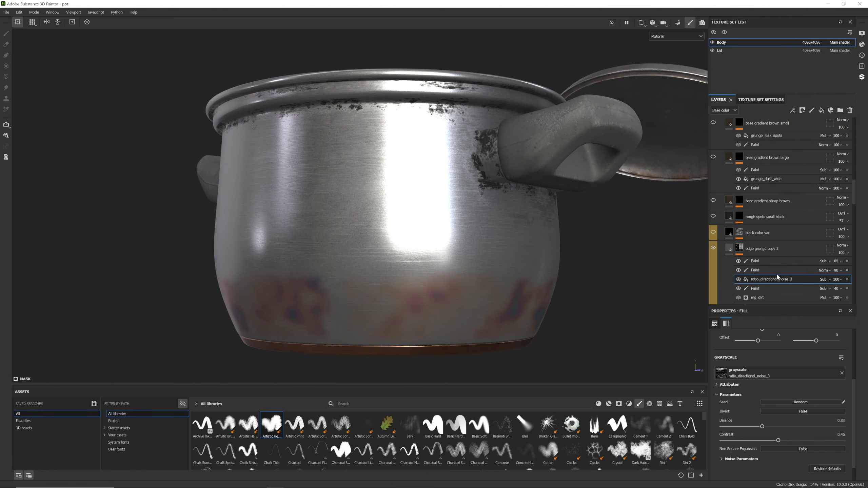
Step: Show the black color var layer and inspect its variation across the pot body
left_click(713, 233)
middle_click_drag(520, 159, 535, 203, "alt")
left_click_drag(535, 203, 558, 187, "alt")
right_click_drag(558, 186, 597, 192, "shift")
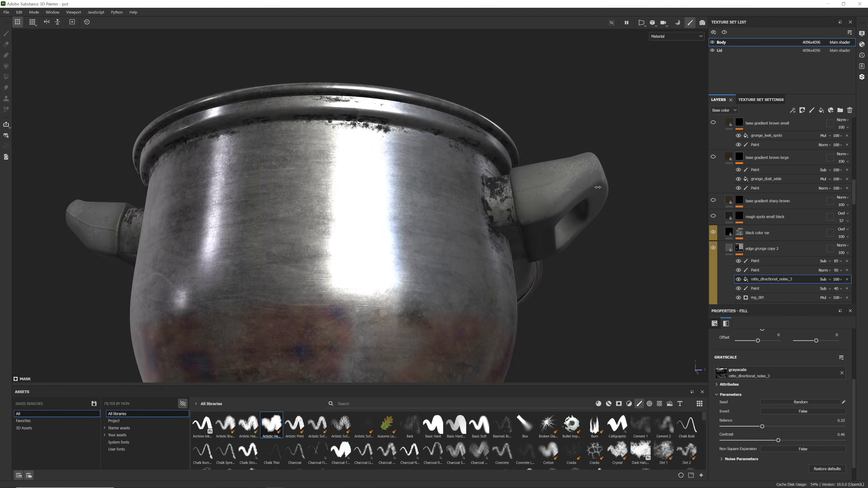
left_click_drag(597, 192, 523, 212, "alt")
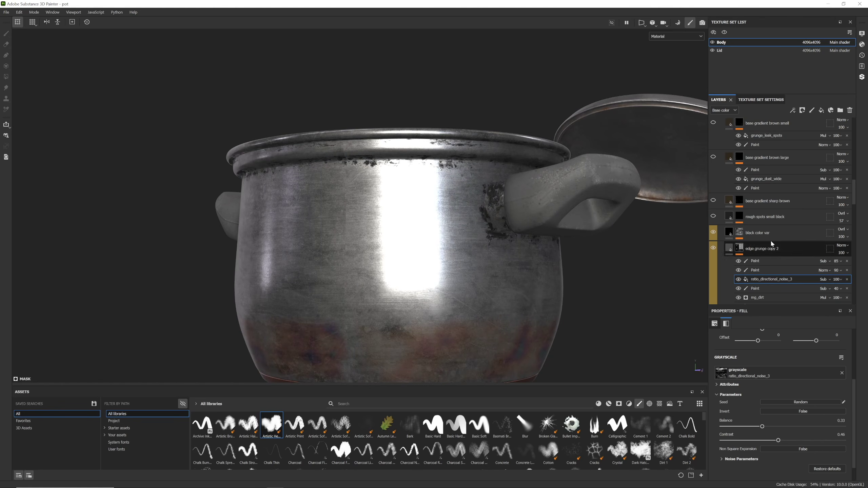
Step: View the black color var mask on its own and check the ratio_grunge_concrete fill's tiling, offset, balance and contrast against the pot
left_click(752, 235)
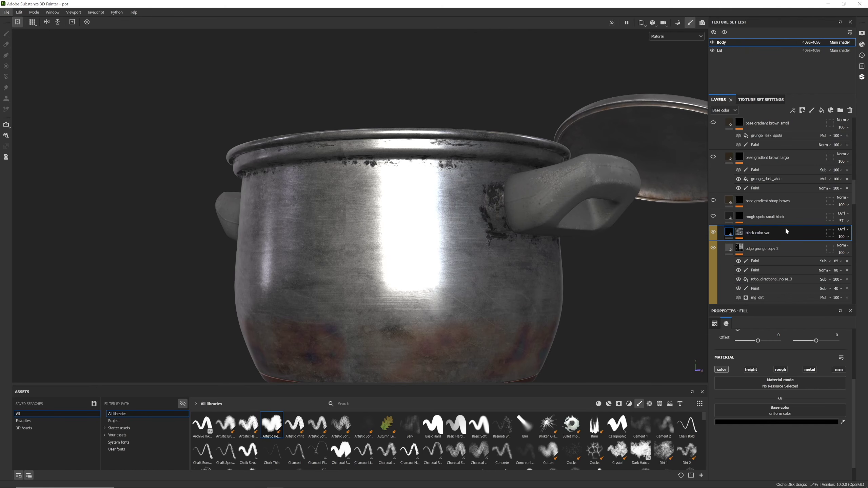
left_click(742, 234, "alt")
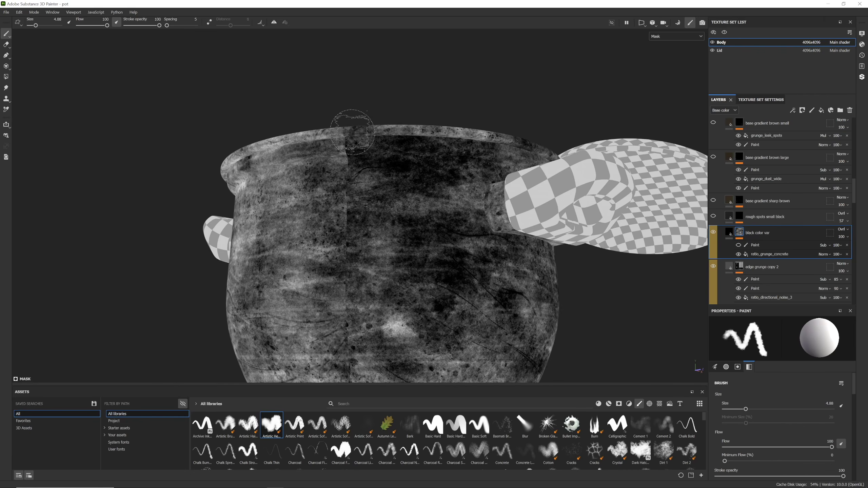
key("m")
mouse_move(383, 201)
left_mouse_down("alt")
mouse_move(354, 171)
mouse_move(413, 204)
mouse_move(543, 233)
mouse_move(462, 178)
mouse_move(393, 148)
mouse_move(475, 177)
mouse_move(421, 179)
mouse_move(393, 160)
left_mouse_up("alt")
left_click(780, 253)
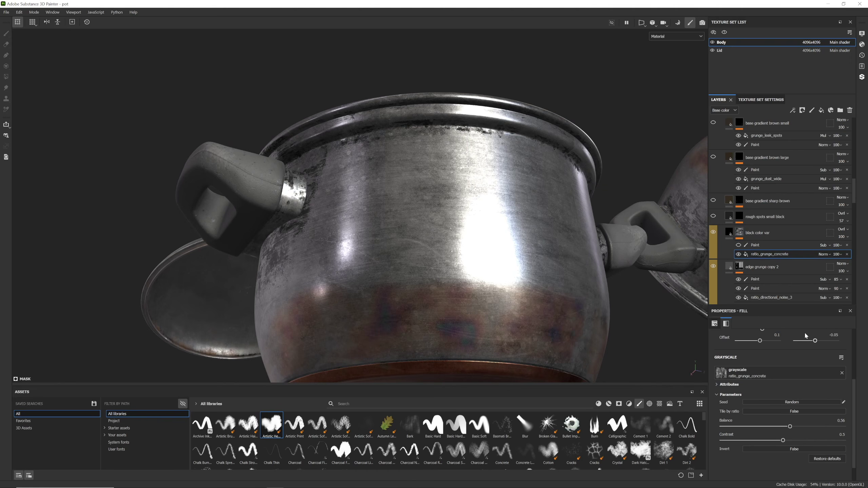
scroll(777, 404, "up", 3)
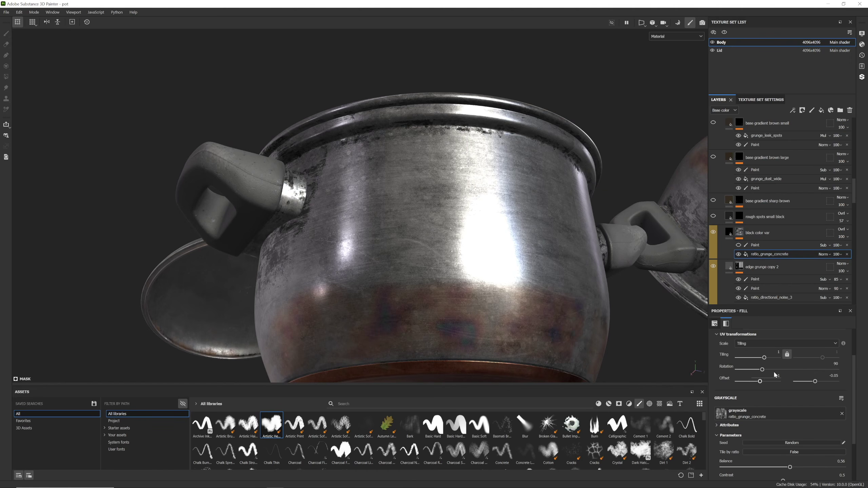
scroll(787, 375, "down", 3)
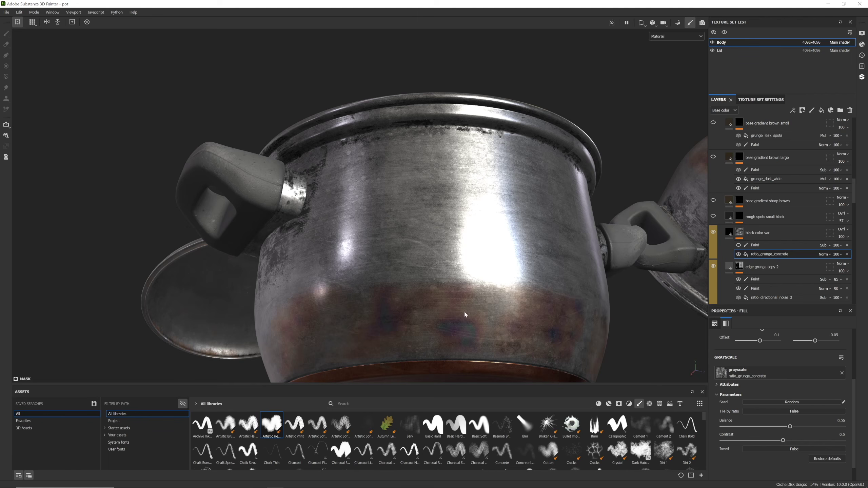
mouse_move(464, 311)
left_mouse_down("alt")
mouse_move(445, 292)
mouse_move(434, 339)
mouse_move(461, 318)
left_mouse_up("alt")
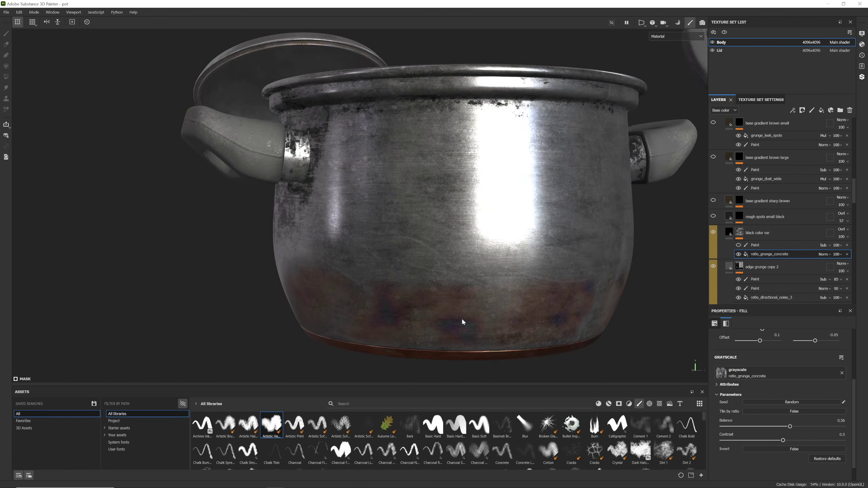
scroll(461, 318, "down", 3)
left_click_drag(514, 230, 560, 214, "alt")
scroll(729, 232, "down", 6)
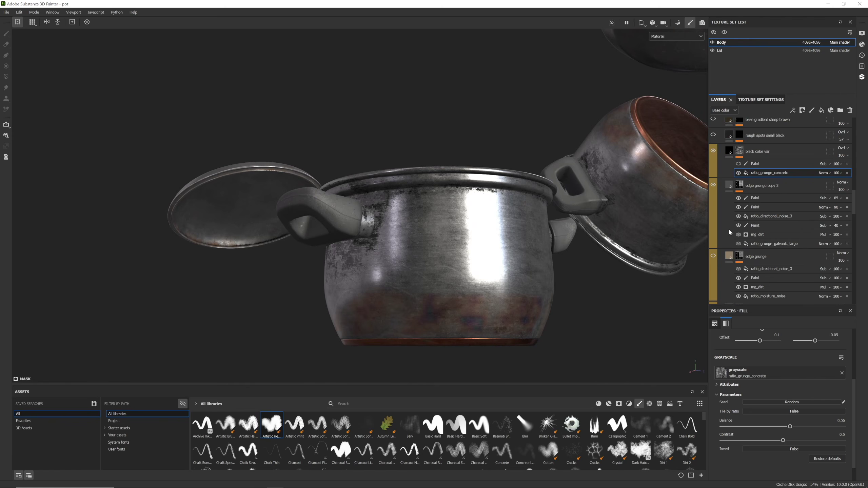
Step: Select the black color var layer's base color fill and set its blend mode to Overlay
scroll(716, 210, "up", 3)
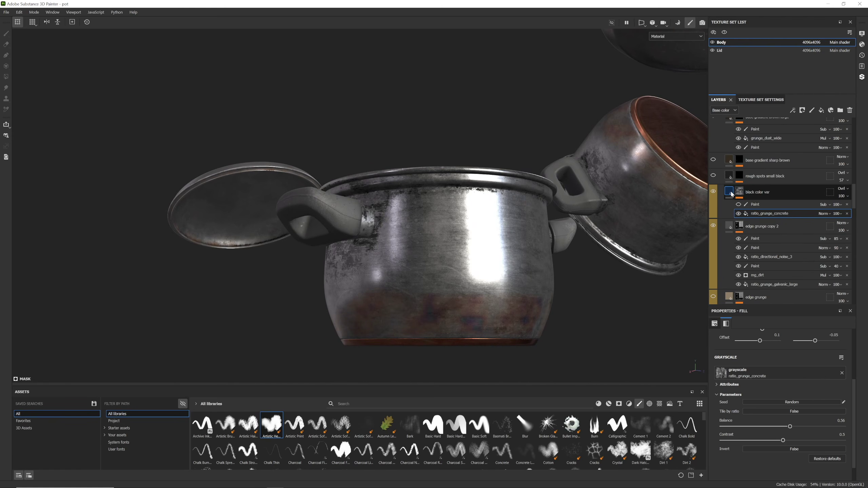
left_click(759, 192)
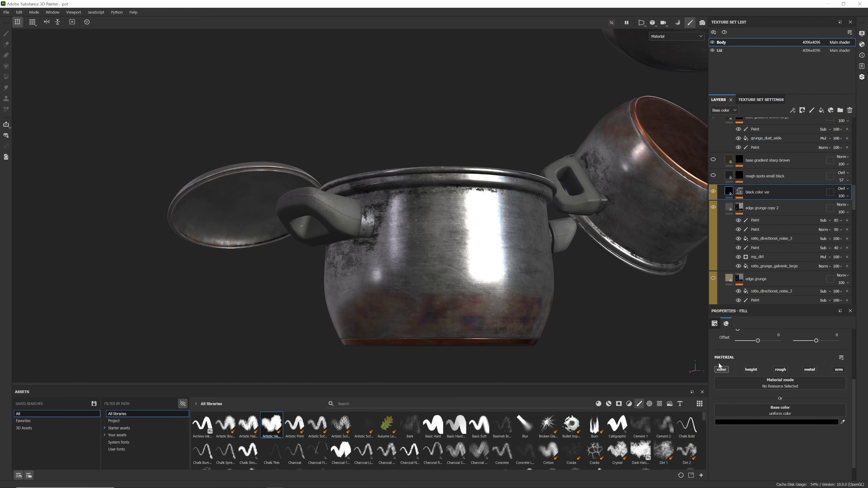
left_click(844, 189)
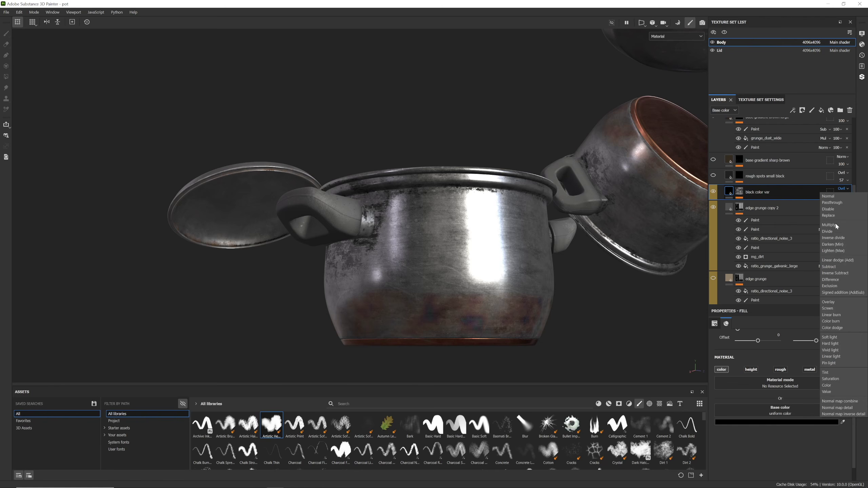
left_click(828, 301)
left_click_drag(526, 282, 536, 263, "alt")
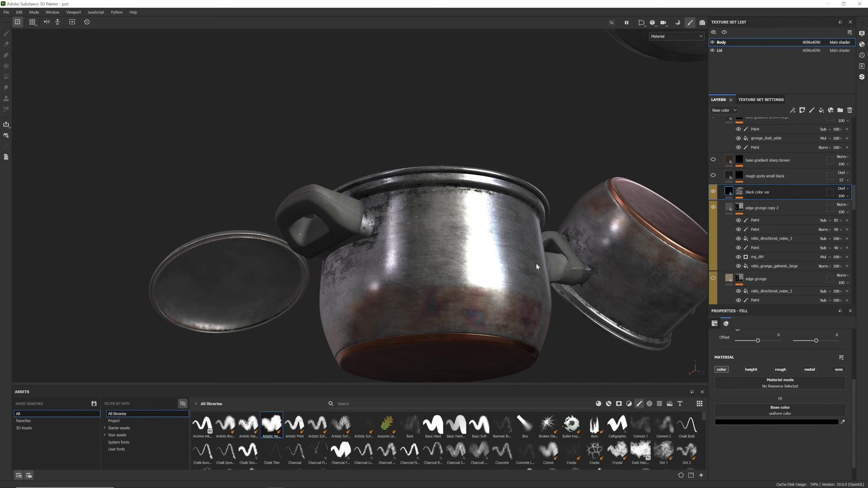
Step: Show the edge grunge and black edge color layers and inspect the combined grunge around the handle
scroll(761, 209, "down", 3)
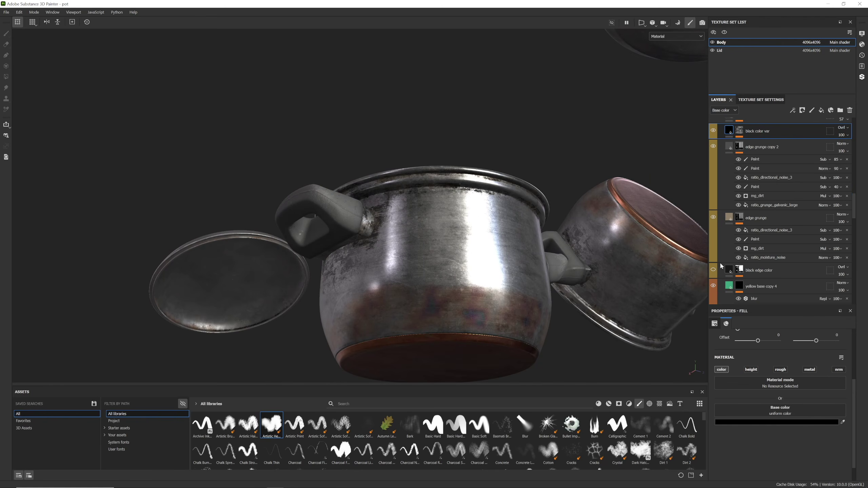
left_click_drag(539, 286, 429, 194, "alt")
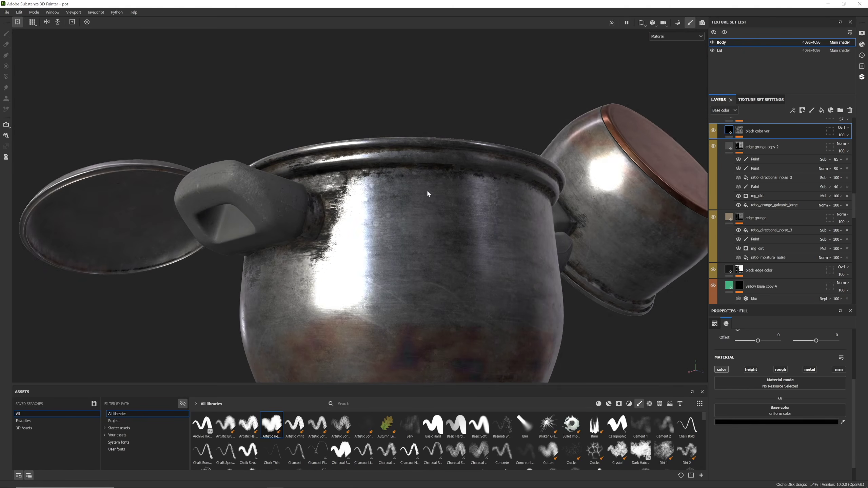
right_click_drag(428, 194, 414, 197, "shift")
left_click_drag(414, 196, 421, 208, "alt")
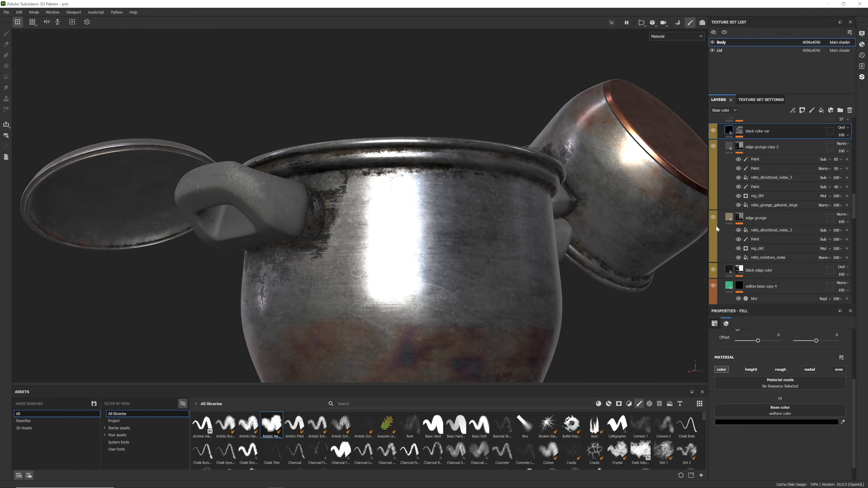
Step: Compare the pot with the black color var and edge grunge copy 2 layers hidden and shown again
scroll(722, 195, "up", 2)
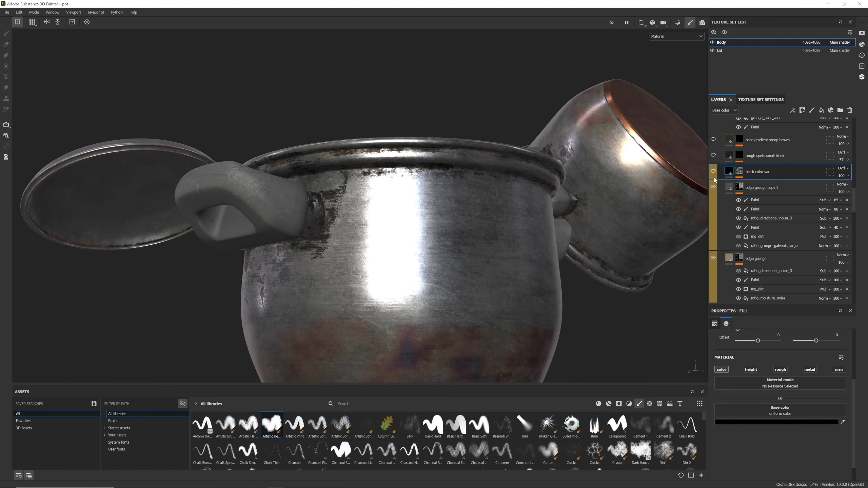
left_click(714, 187)
mouse_move(516, 233)
left_mouse_down("alt")
mouse_move(510, 266)
mouse_move(510, 229)
mouse_move(510, 239)
left_mouse_up("alt")
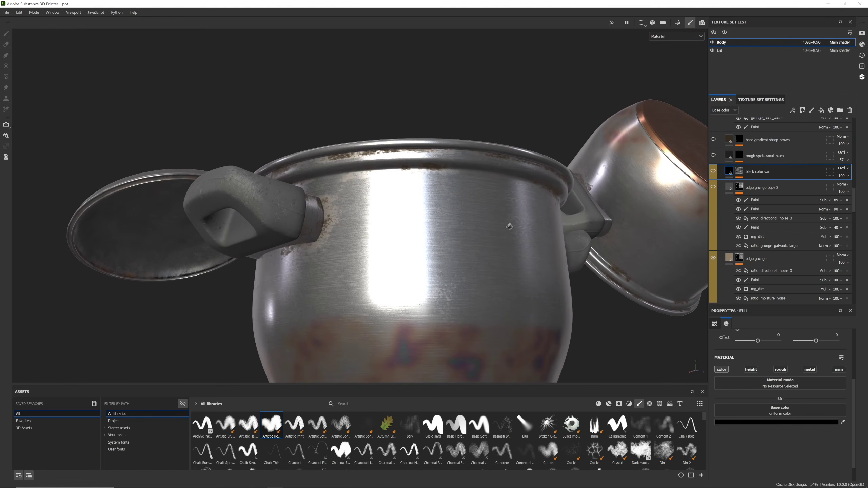
left_click(714, 171)
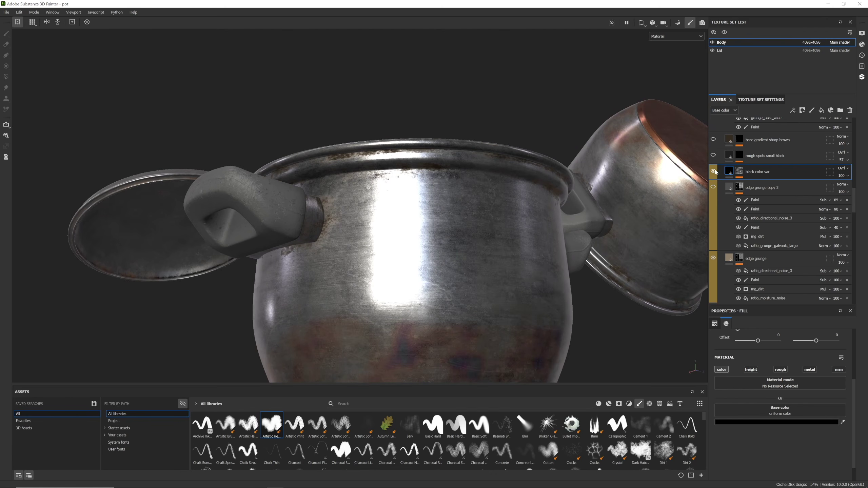
left_click(713, 188)
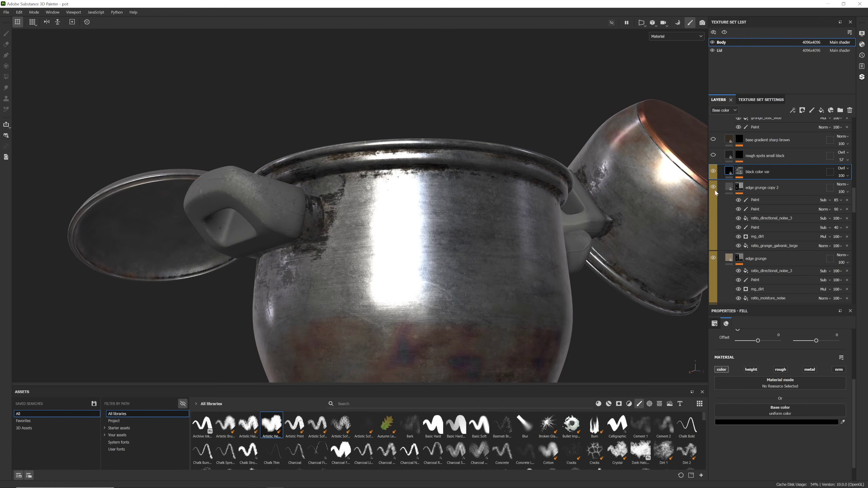
Step: Examine the combined edge grunge layers along the rim, at the handle joints and across the pot body
scroll(713, 260, "down", 2)
left_click_drag(533, 181, 564, 250, "alt")
right_click_drag(564, 250, 478, 236, "alt")
left_click_drag(479, 236, 454, 227, "alt")
right_click_drag(453, 227, 482, 226, "shift")
right_click_drag(483, 226, 537, 234, "alt")
left_click_drag(536, 234, 534, 260, "alt")
right_click_drag(533, 260, 541, 260, "shift")
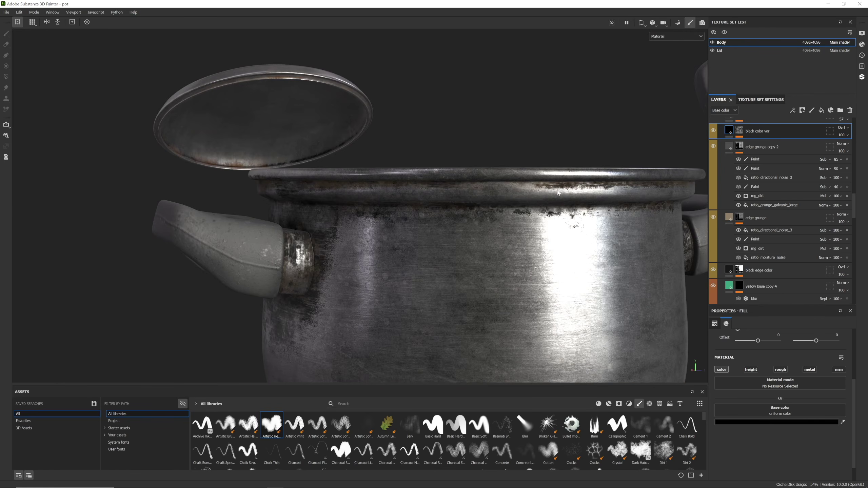
right_click_drag(558, 193, 567, 192, "alt")
left_click_drag(567, 192, 557, 171, "alt")
right_click_drag(556, 185, 523, 205, "alt")
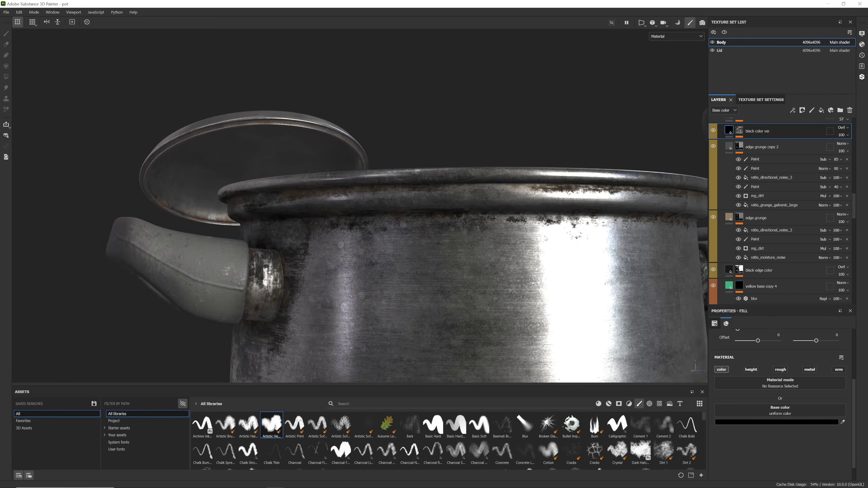
left_click_drag(523, 205, 550, 185, "alt")
left_click_drag(479, 212, 495, 202, "alt")
right_click_drag(444, 219, 403, 230, "alt")
middle_click_drag(403, 229, 465, 203, "alt")
left_click_drag(465, 204, 615, 197, "alt")
right_click_drag(616, 197, 588, 201, "shift")
left_click_drag(587, 202, 575, 273, "alt")
Step: Select the ratio_cells_1 fill in the dent 1 layer's mask to inspect its parameters
scroll(575, 270, "down", 4)
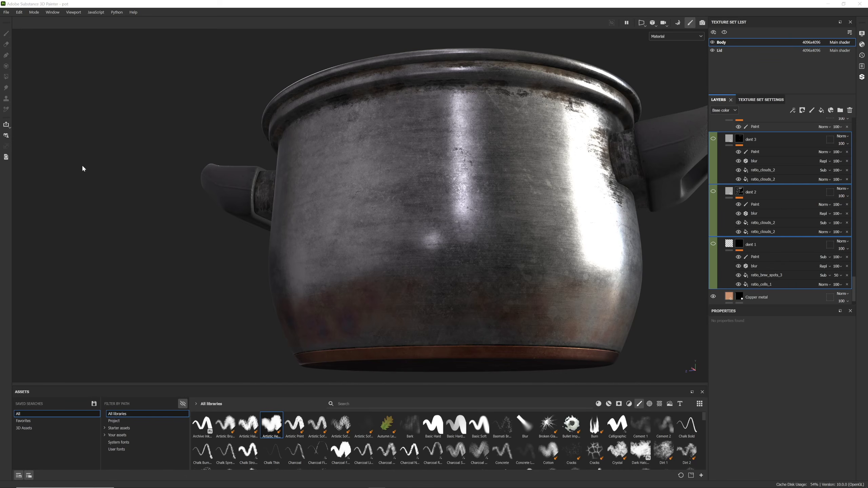
scroll(787, 248, "down", 1)
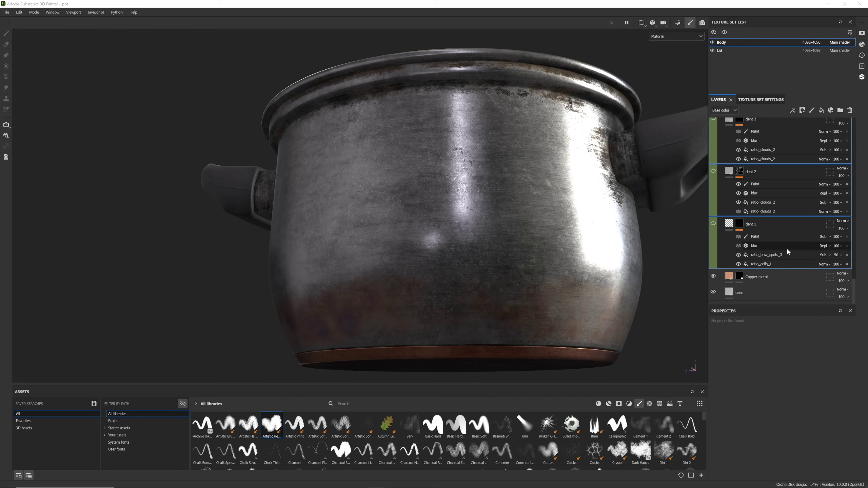
left_click(774, 225)
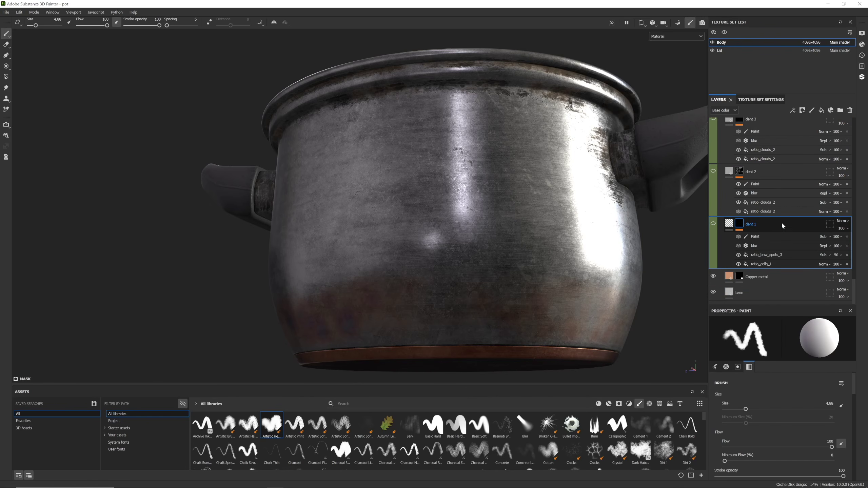
left_click(761, 264)
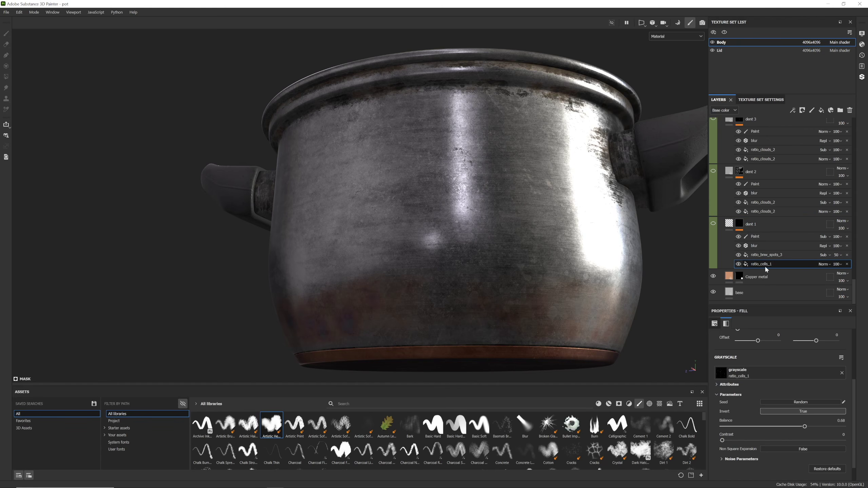
Step: Search the asset library's textures for "cells" and preview the Cells 1 texture
left_click(586, 405)
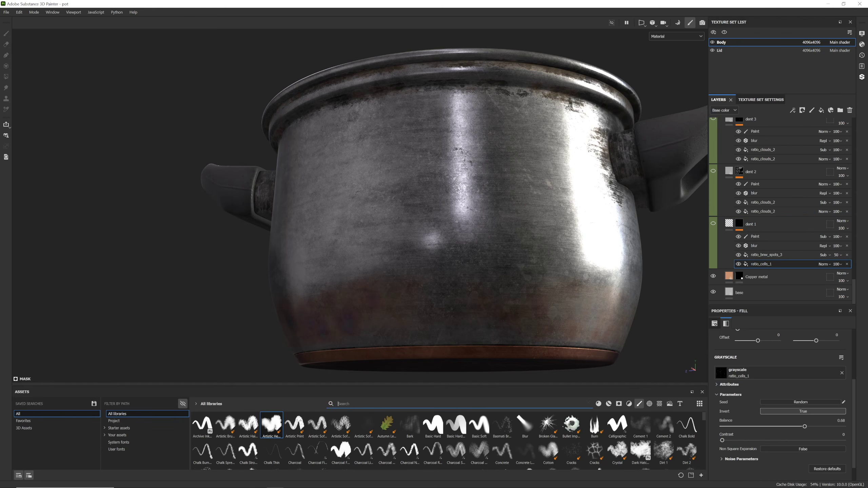
type("cells")
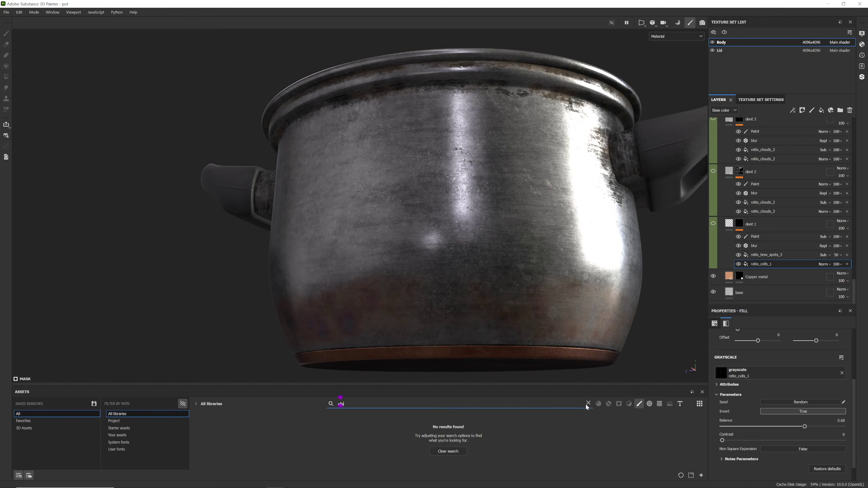
left_click(588, 404)
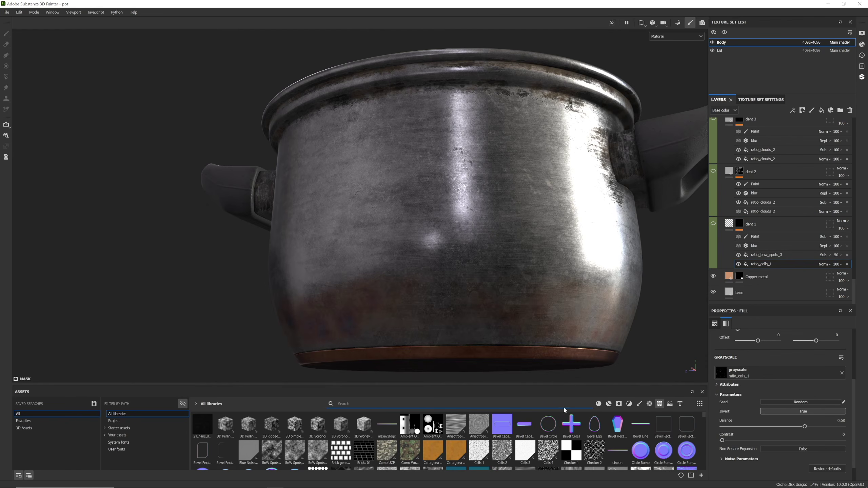
left_click(339, 404)
type("cells")
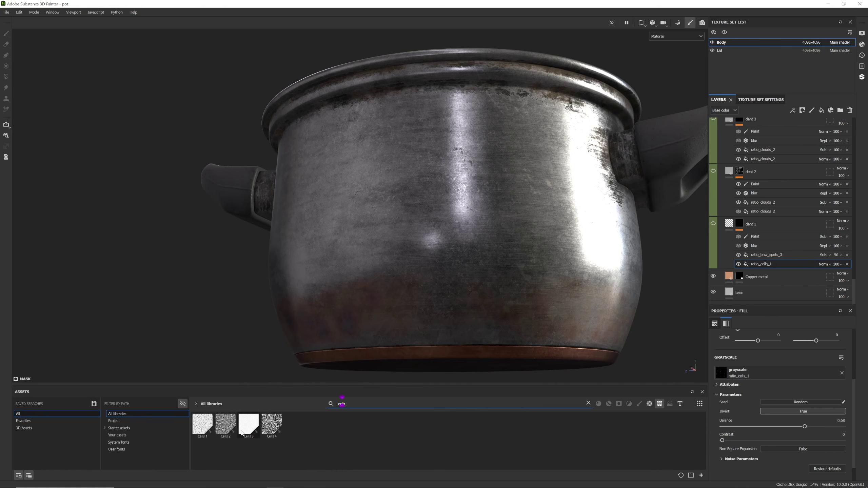
mouse_move(204, 429)
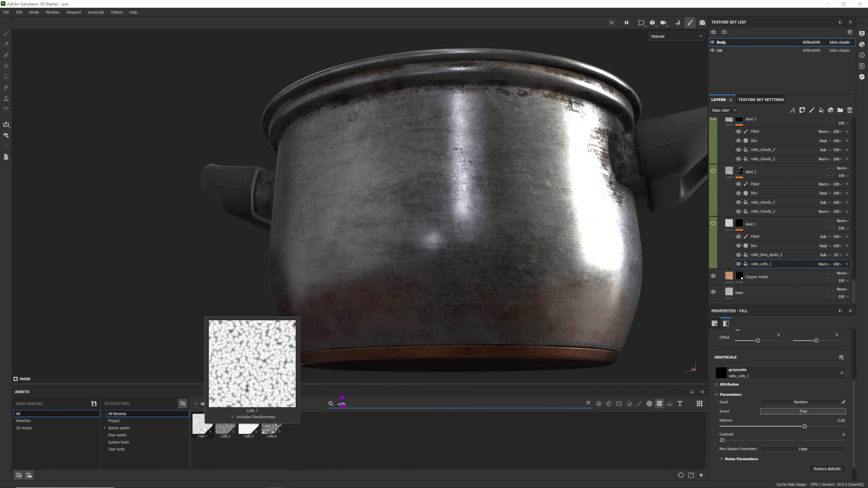
Step: Show the dent 1 layer and display its mask with the Paint, blur and ratio_bnw_spots_3 effects hidden
left_click(739, 223, "alt")
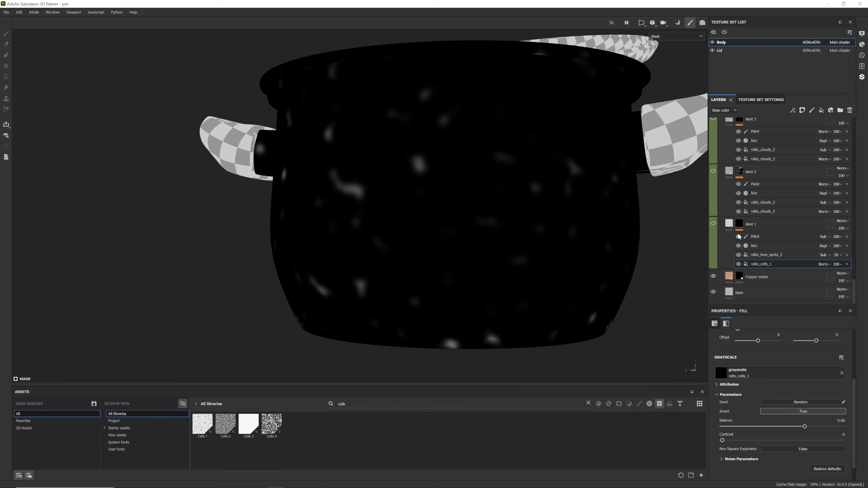
left_click(738, 255)
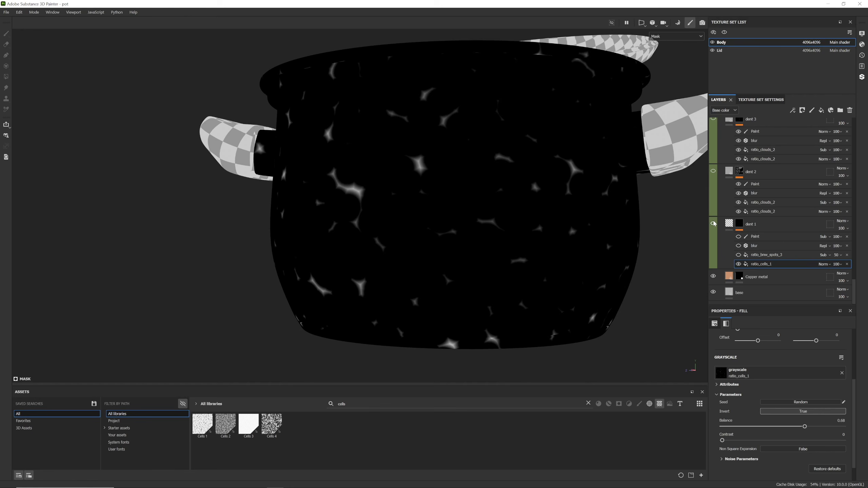
left_click(738, 237)
left_click_drag(612, 247, 592, 213, "alt")
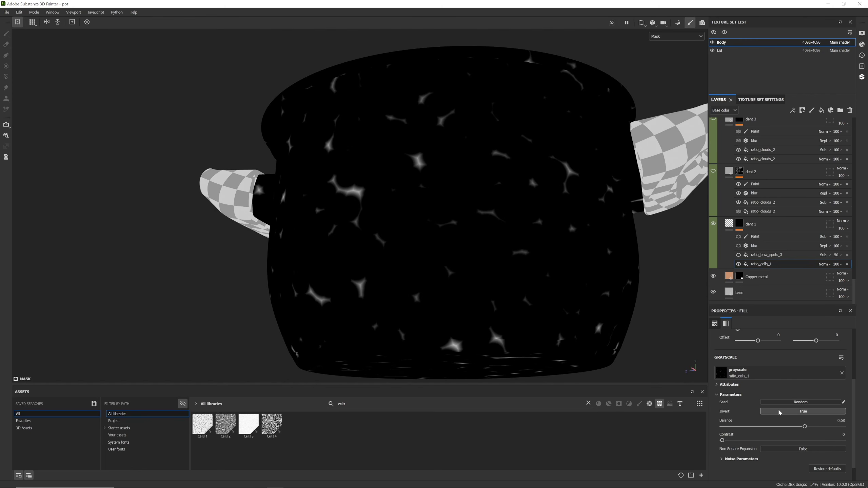
Step: Toggle Invert off and back on for the ratio_cells_1 fill and set its Balance to 0.69
left_click(815, 412)
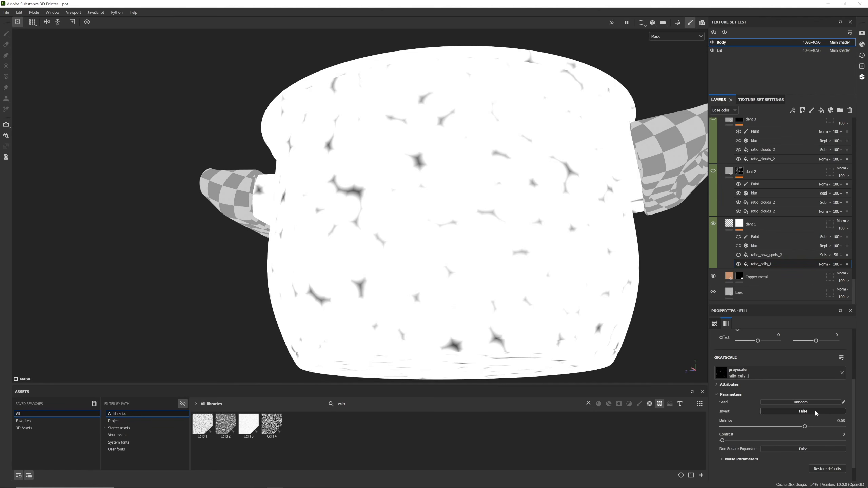
mouse_move(804, 430)
left_mouse_down()
mouse_move(735, 427)
mouse_move(807, 426)
left_mouse_up()
left_click(805, 412)
Step: Examine the sharp cell-shaped dents on the pot body up close in material view
key("m")
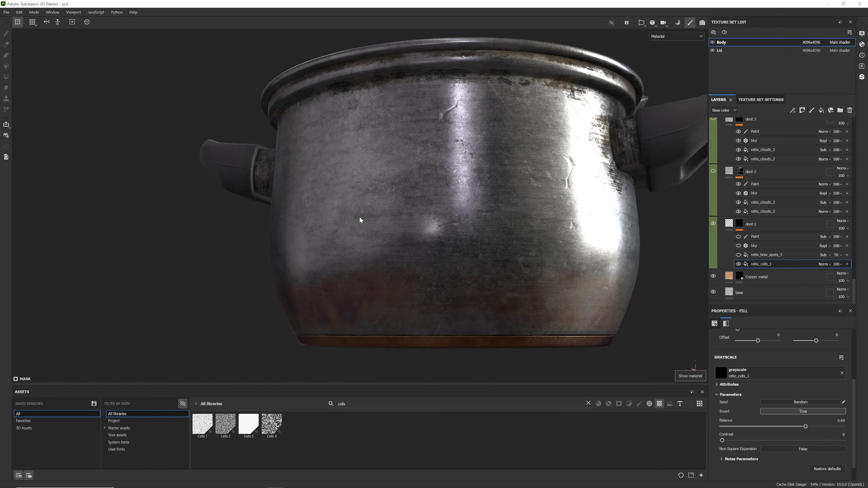
left_click_drag(360, 220, 449, 187, "alt")
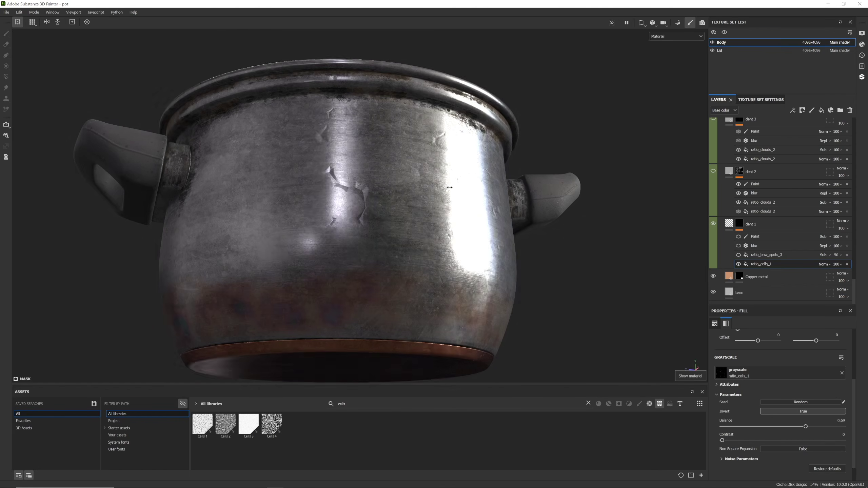
mouse_move(449, 188)
right_mouse_down("shift")
mouse_move(411, 188)
mouse_move(441, 188)
right_mouse_up("shift")
scroll(370, 192, "up", 5)
mouse_move(363, 190)
left_mouse_down("alt")
mouse_move(374, 185)
mouse_move(329, 185)
mouse_move(378, 189)
left_mouse_up("alt")
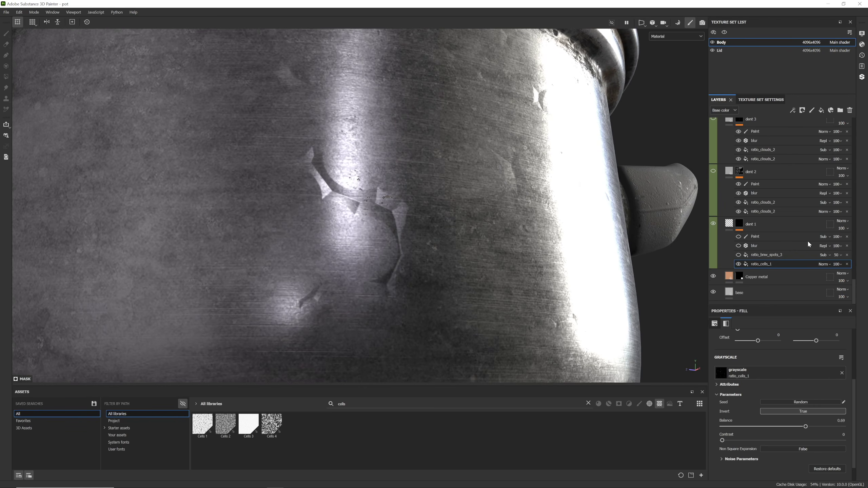
Step: Display the dent 1 mask, then turn on and select its ratio_bnw_spots_3 fill
left_click(739, 223, "alt")
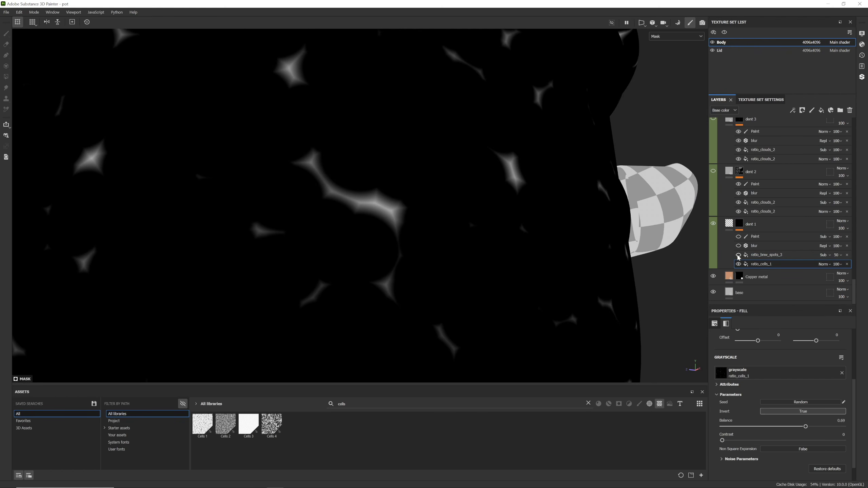
left_click(739, 256)
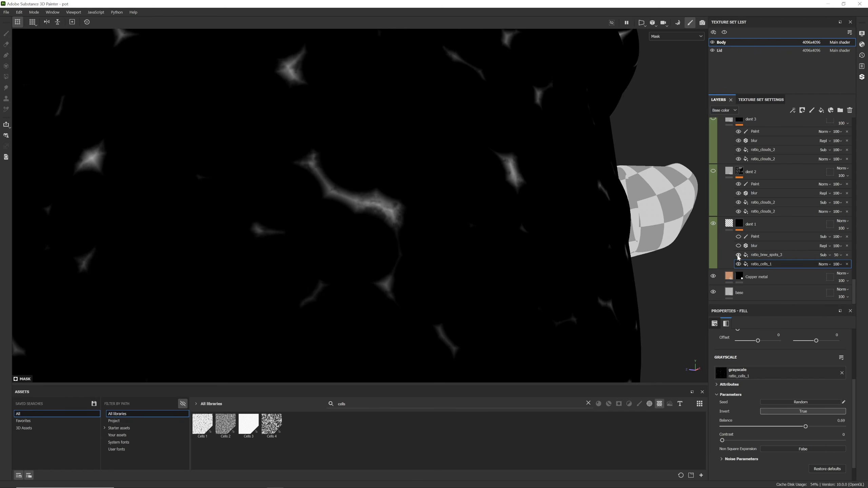
left_click(774, 255)
Step: Adjust the tiling of the ratio_bnw_spots_3 fill, leaving its opacity at 50
scroll(795, 395, "up", 1)
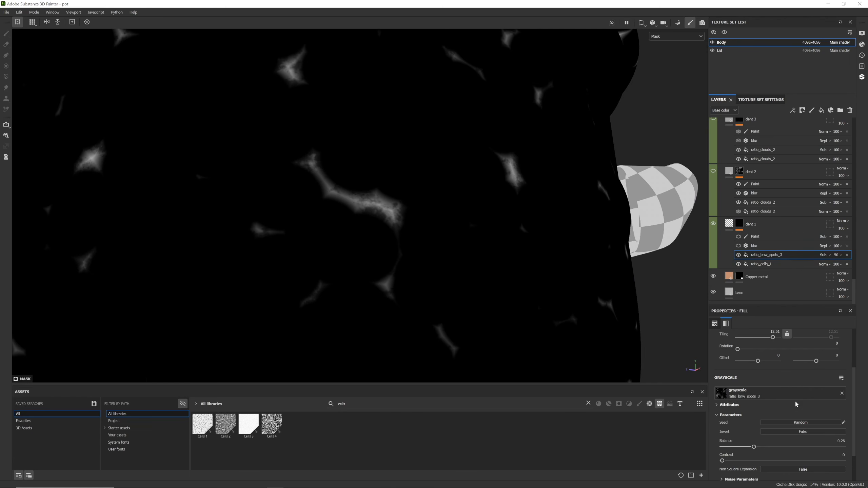
scroll(795, 400, "up", 1)
mouse_move(772, 358)
left_mouse_down()
mouse_move(765, 360)
mouse_move(773, 361)
left_mouse_up()
scroll(772, 365, "down", 3)
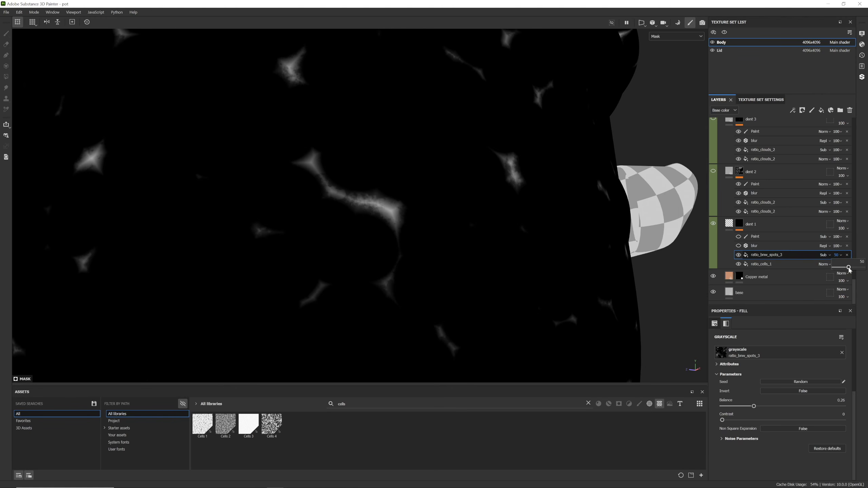
mouse_move(849, 267)
left_mouse_down()
mouse_move(821, 271)
mouse_move(863, 268)
mouse_move(851, 273)
left_mouse_up()
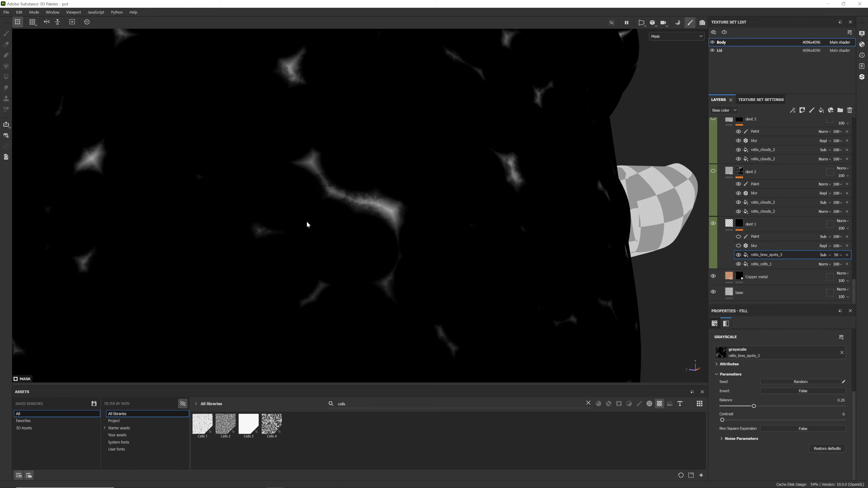
Step: Examine how the spots noise breaks up the dent on the pot body in material view
key("m")
left_click_drag(307, 221, 330, 199, "alt")
right_click_drag(329, 200, 430, 208, "shift")
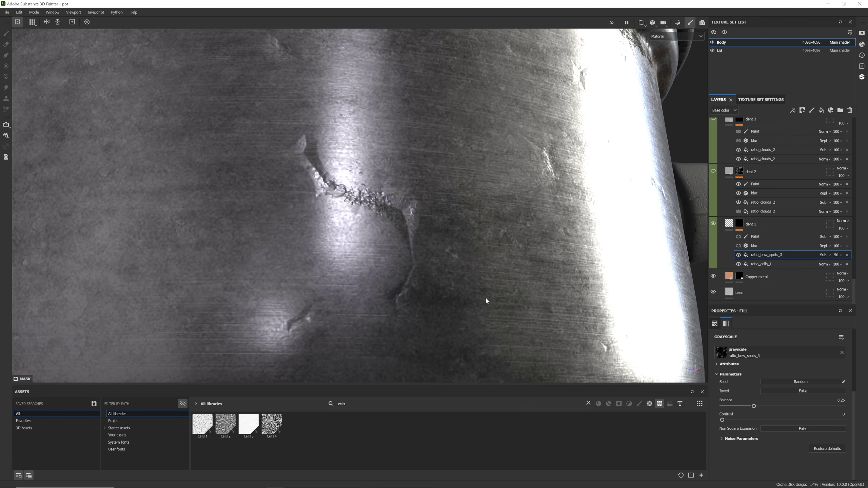
Step: Turn on the blur filter in the dent 1 mask and inspect the softened dents on the pot
left_click(739, 247)
left_click_drag(581, 253, 526, 254, "alt")
right_click_drag(526, 255, 500, 267, "alt")
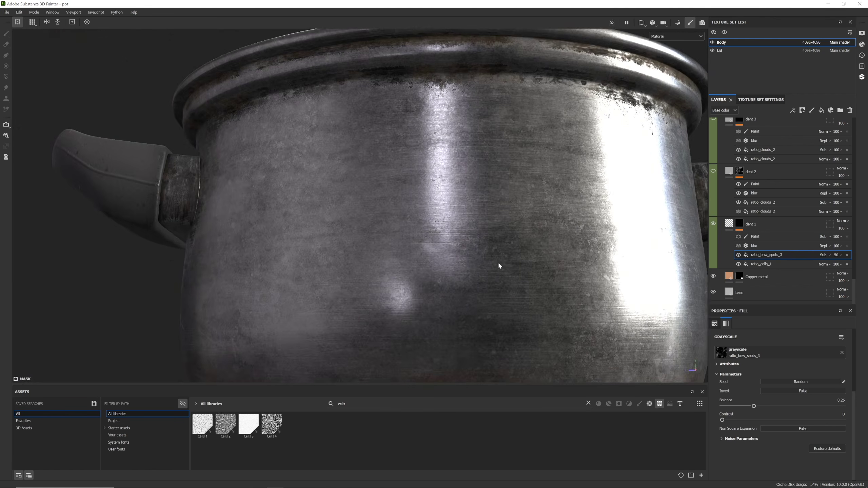
left_click_drag(499, 267, 443, 249, "alt")
Step: Display the blurred dent 1 mask and view it around the pot body
left_click(738, 226, "alt")
middle_click_drag(550, 223, 459, 222, "alt")
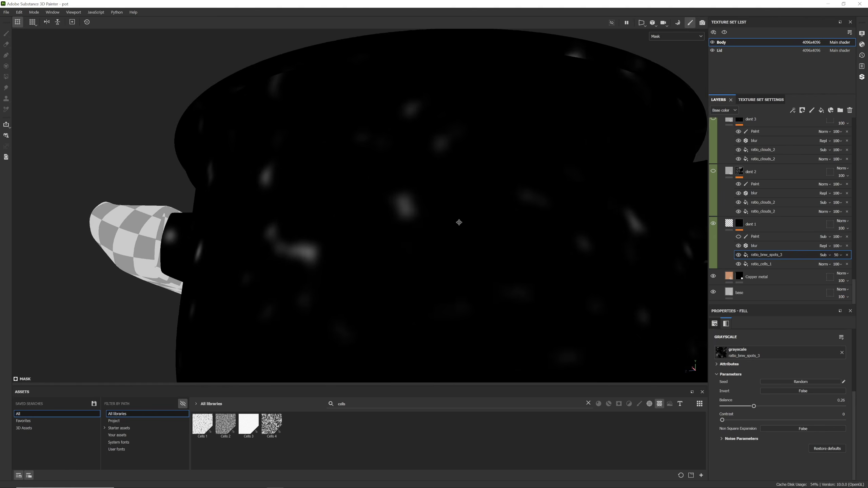
left_click_drag(459, 222, 511, 210, "alt")
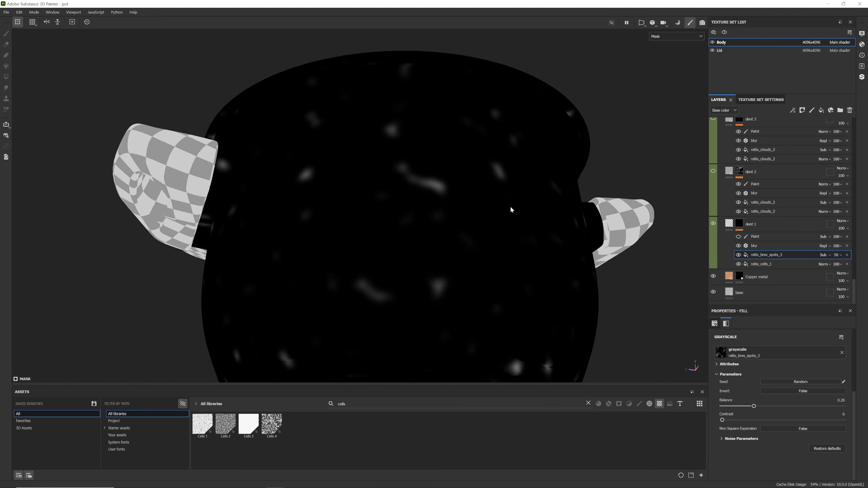
Step: Return to material view and examine the blurred dents from several angles around the pot body
key("m")
right_click_drag(419, 197, 466, 197, "alt")
left_click_drag(466, 197, 479, 205, "alt")
right_click_drag(479, 207, 438, 208, "shift")
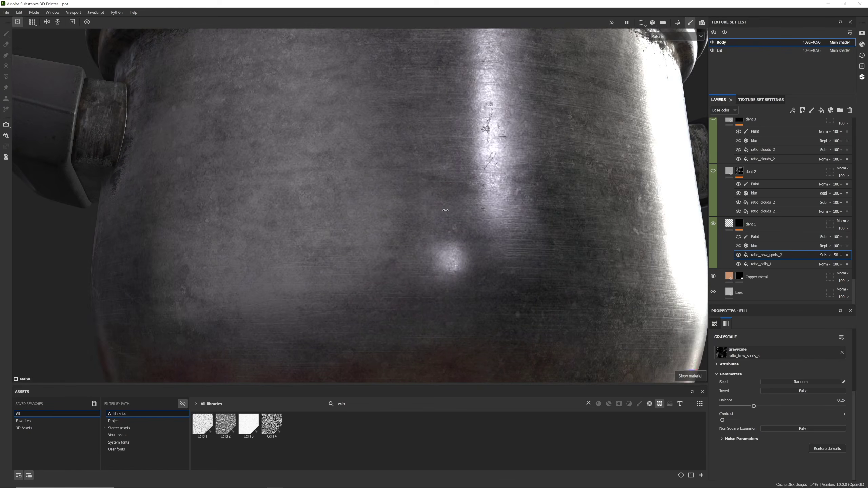
left_click_drag(438, 208, 337, 216, "alt")
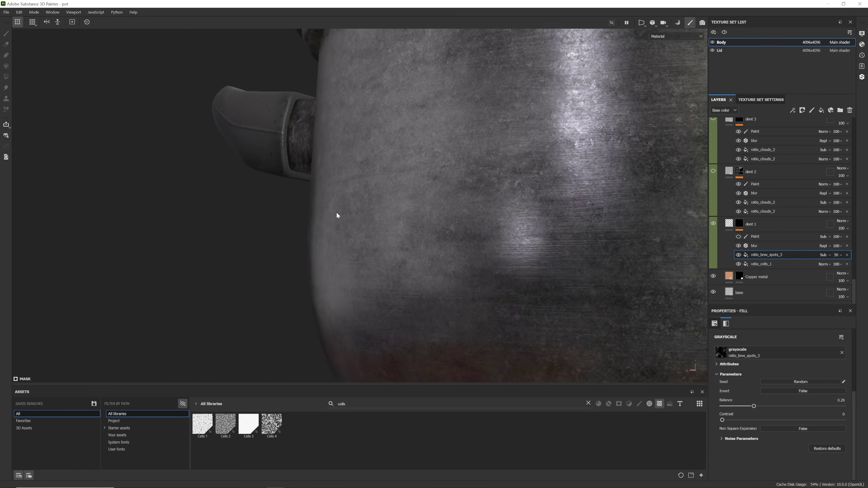
scroll(337, 215, "down", 3)
left_click_drag(512, 183, 680, 211, "alt")
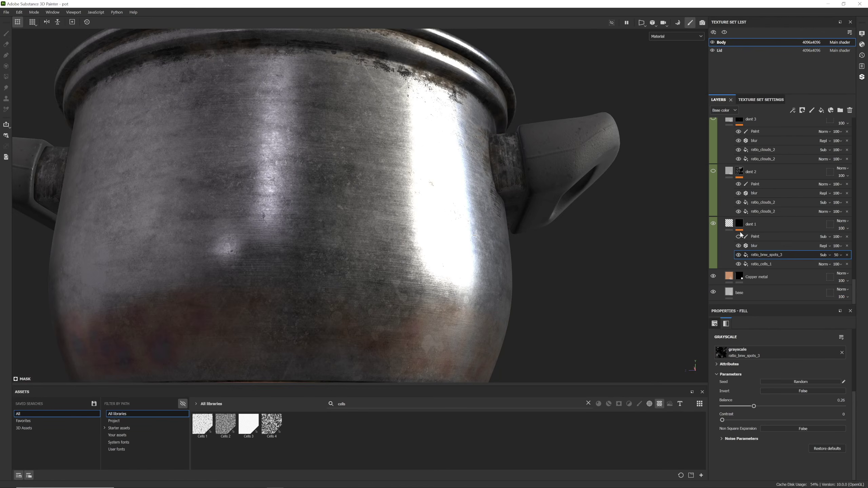
Step: Show the dent 2 layer and inspect its effect around the whole pot
scroll(755, 192, "up", 1)
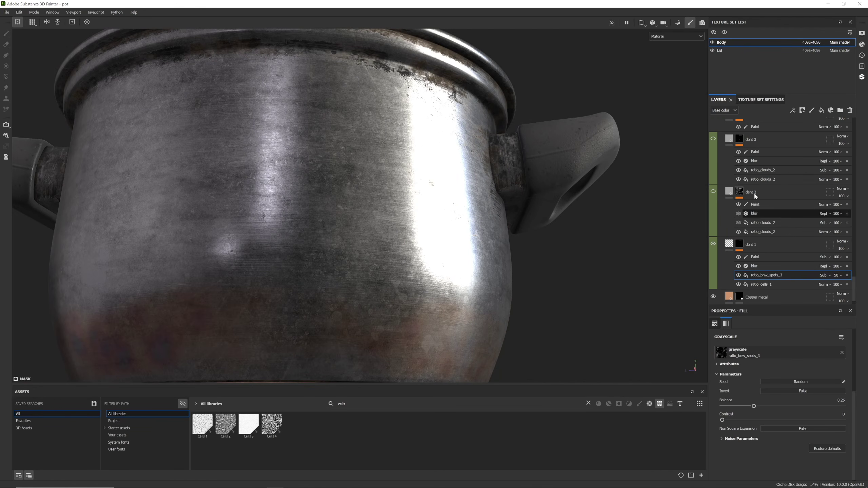
left_click(713, 192)
left_click_drag(454, 179, 452, 197, "alt")
scroll(452, 196, "down", 3)
middle_click_drag(452, 196, 545, 183, "alt")
left_click_drag(545, 183, 488, 164, "alt")
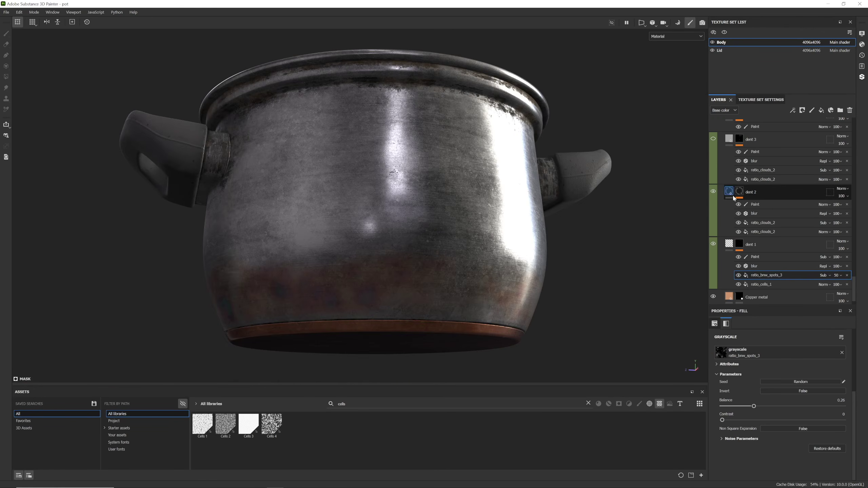
Step: Display the dent 2 mask and isolate its lowest ratio_clouds_2 fill by hiding Paint, blur and the upper ratio_clouds_2
left_click(738, 192, "alt")
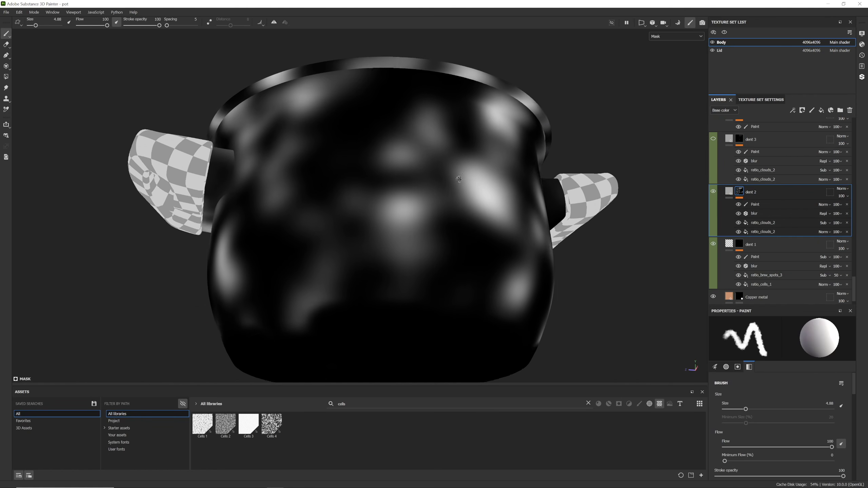
left_click(785, 231)
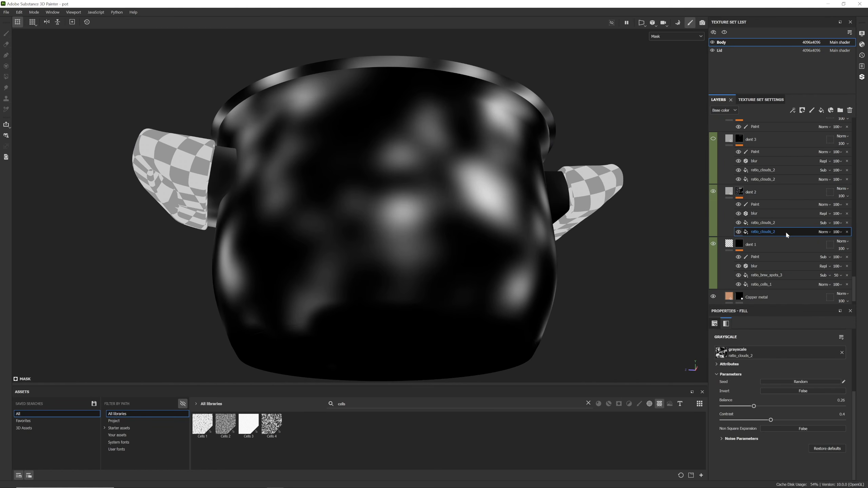
left_click(738, 204)
left_click(738, 213)
left_click(739, 222)
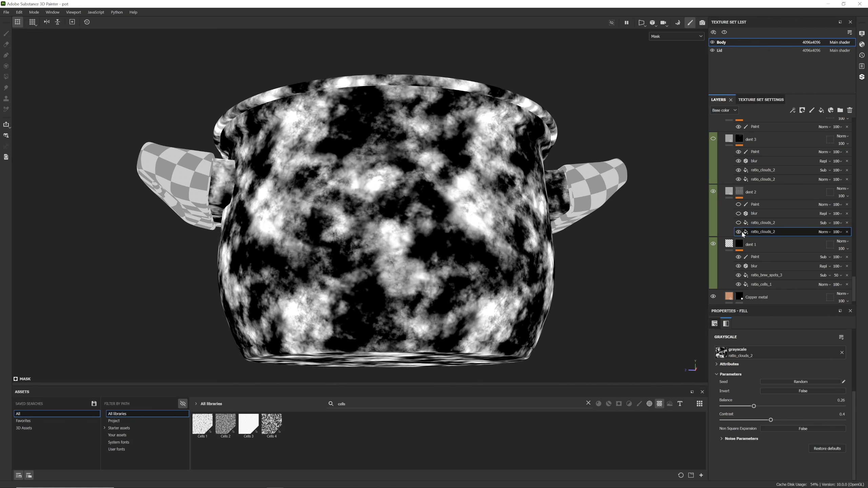
scroll(800, 401, "up", 3)
scroll(780, 379, "down", 3)
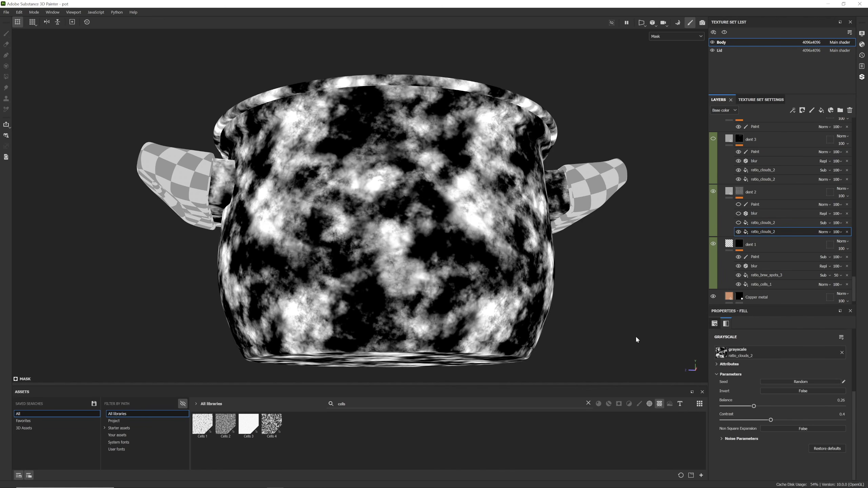
Step: Return to material view and compare the height settings of the dent 2 and dent 1 fill layers
left_click(729, 194)
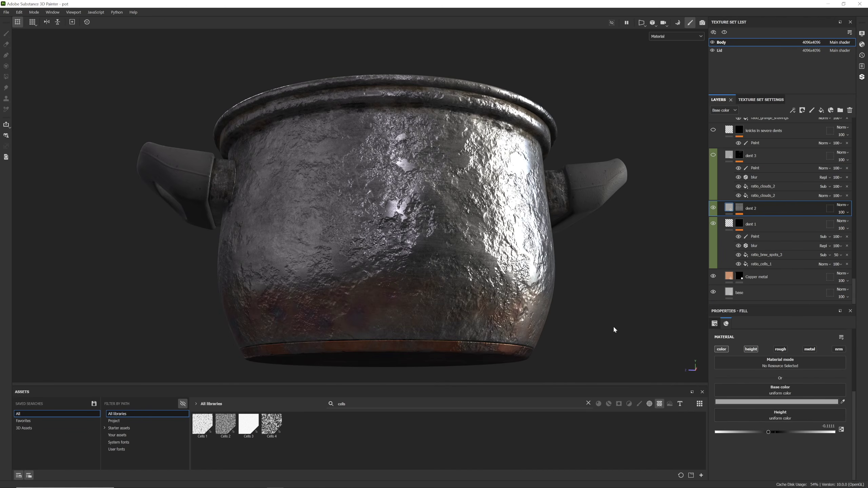
left_click_drag(614, 330, 611, 323, "alt")
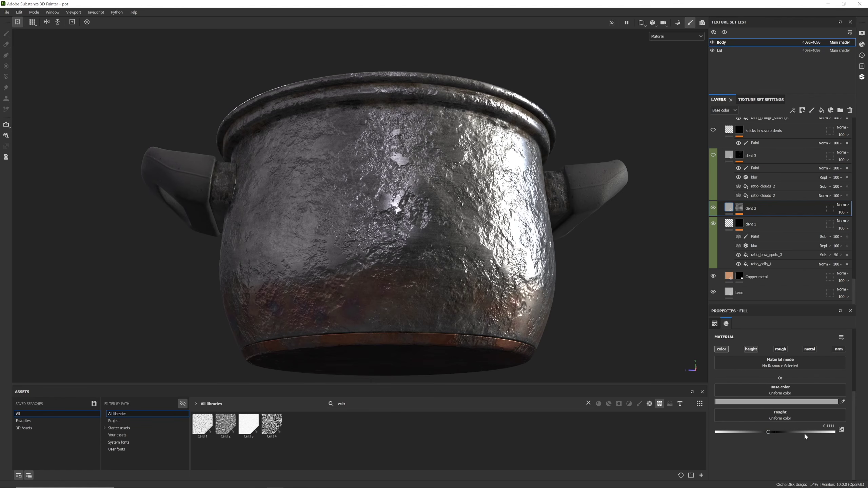
left_click(728, 224)
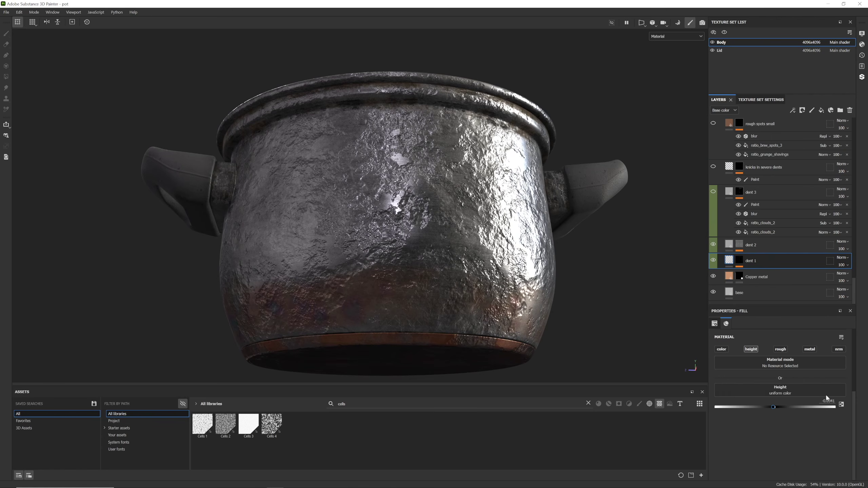
left_click(752, 245)
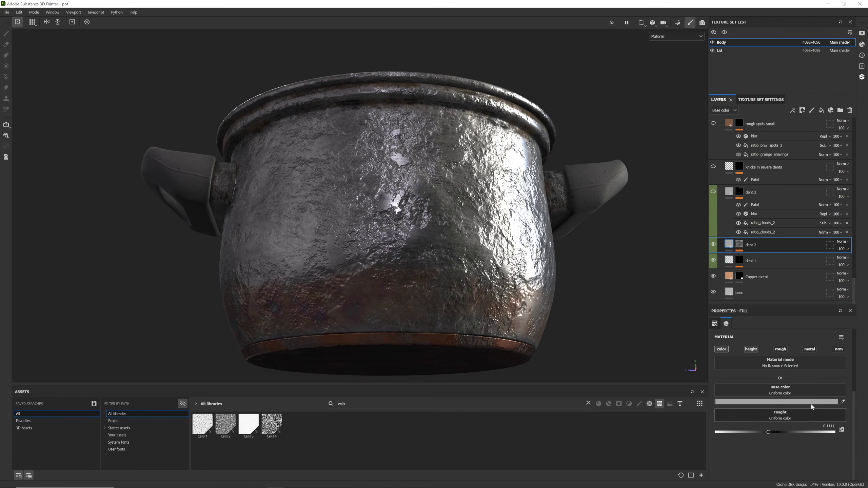
Step: Turn the upper subtracting ratio_clouds_2 fill back on in the dent 2 mask and display the combined mask
left_click(739, 245)
left_click(758, 286)
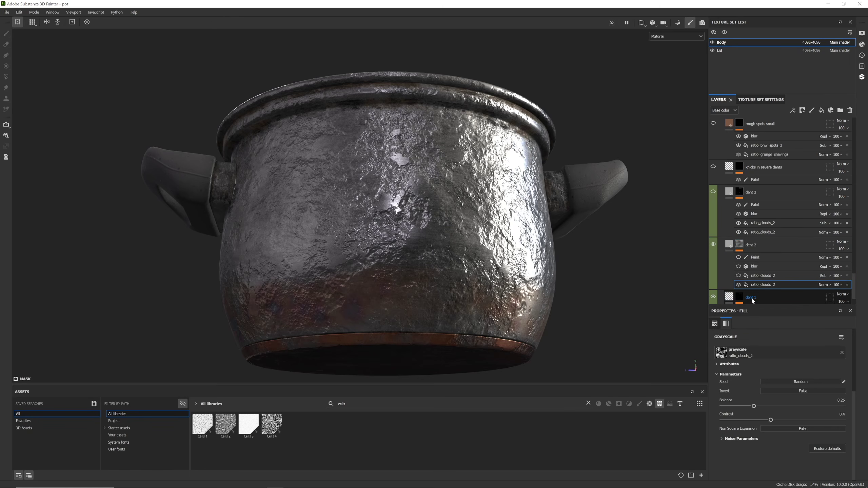
left_click(745, 275)
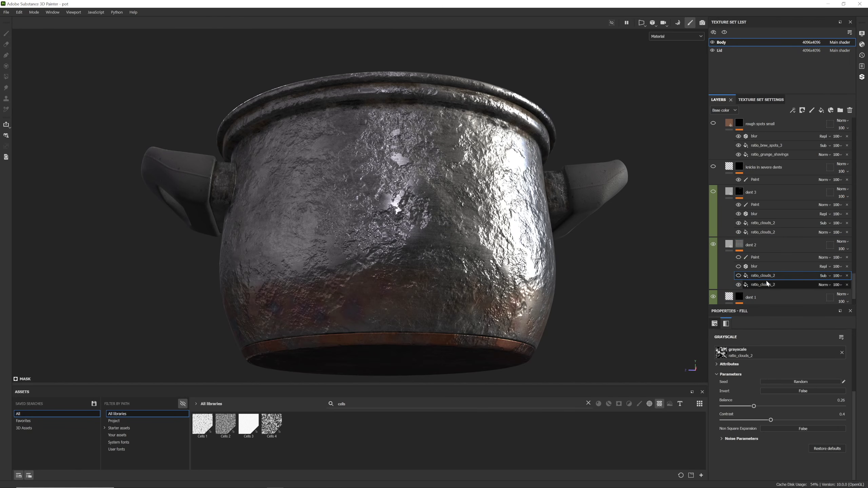
left_click(739, 276)
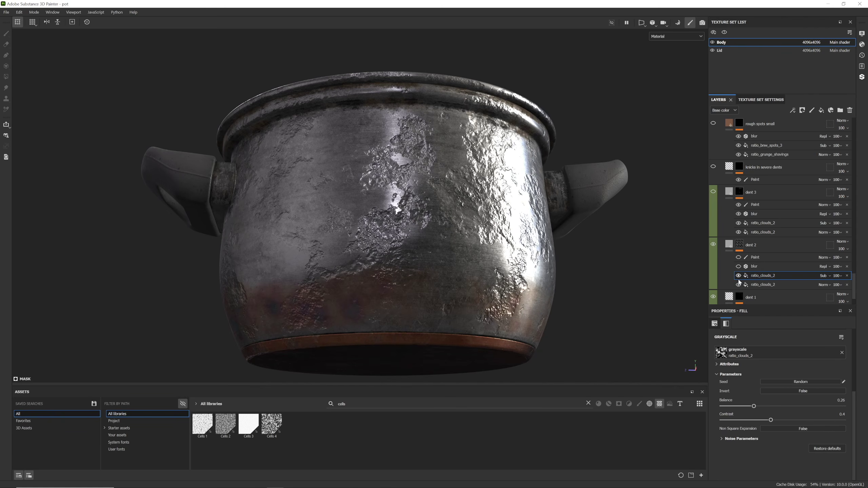
left_click(740, 276, "alt")
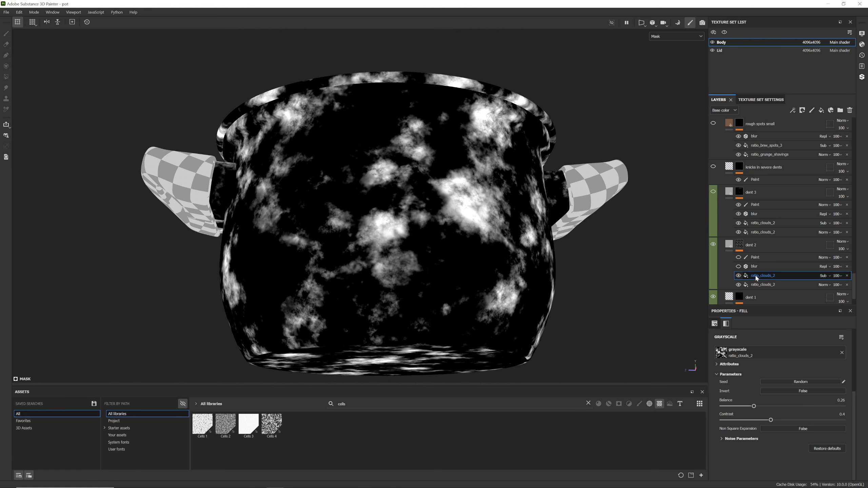
Step: Compare the UV tiling and offset settings of the two ratio_clouds_2 fills in the dent 2 mask
scroll(756, 380, "up", 3)
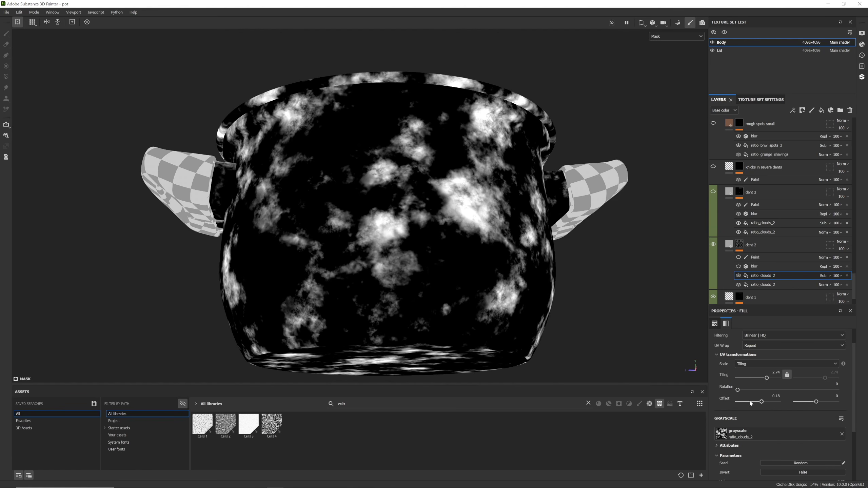
left_click(769, 283)
left_click(770, 278)
left_click(760, 284)
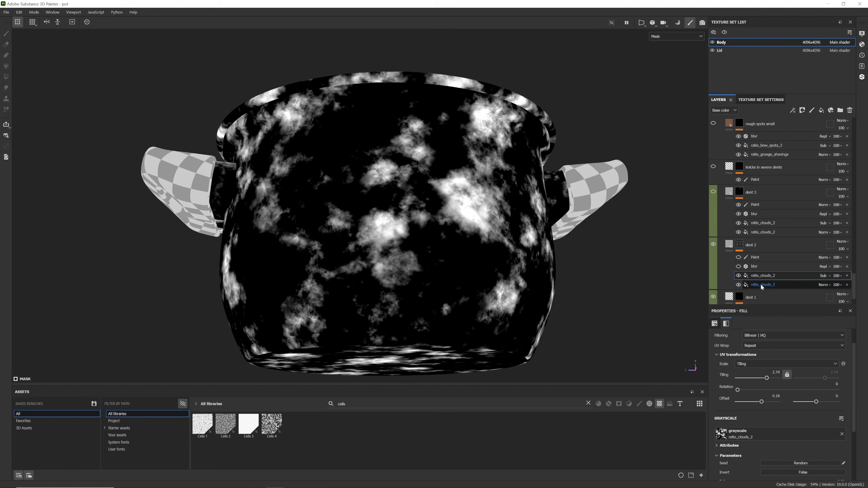
left_click(763, 276)
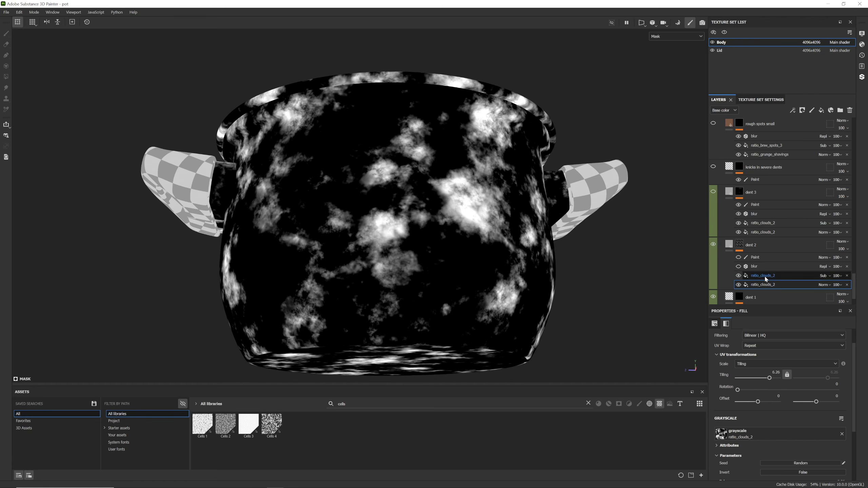
Step: Re-enable blur and Paint in the dent 2 mask and inspect the resulting dents around the pot in material view
left_click(738, 267)
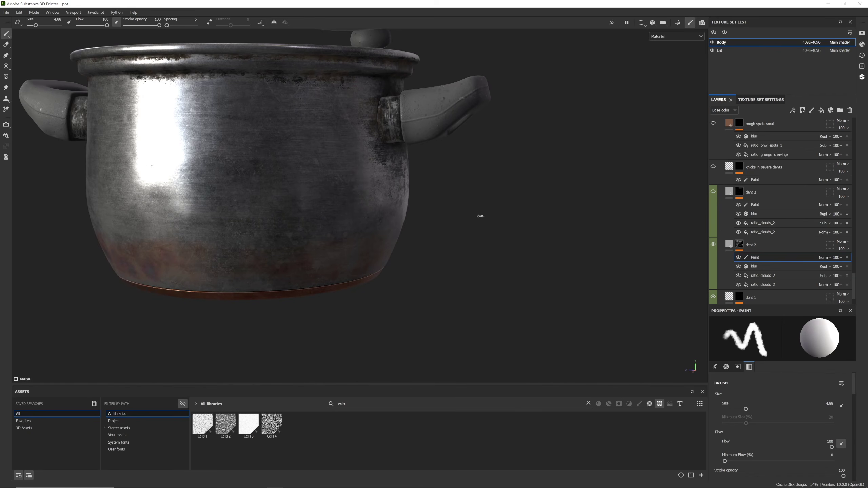
mouse_move(286, 155)
left_mouse_down("alt")
mouse_move(298, 152)
mouse_move(305, 116)
left_mouse_up("alt")
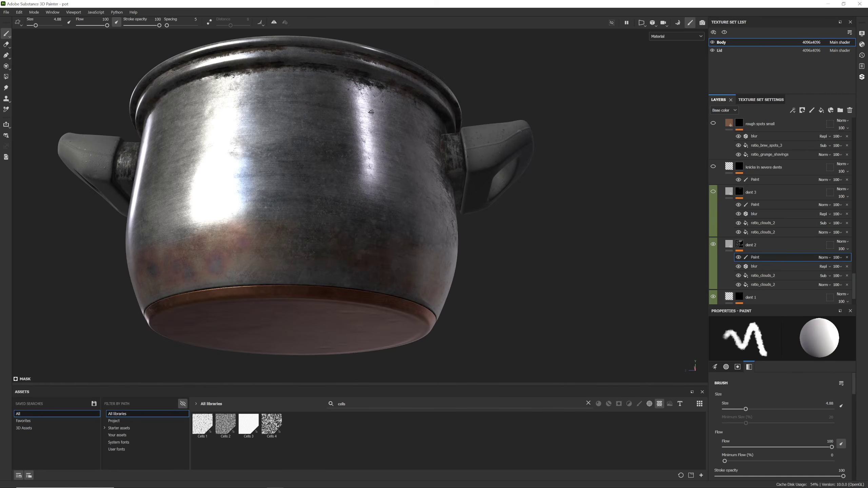
mouse_move(305, 117)
right_mouse_down("alt")
mouse_move(303, 163)
mouse_move(292, 173)
mouse_move(308, 165)
right_mouse_up("alt")
left_click_drag(307, 165, 263, 153, "alt")
scroll(303, 161, "down", 3)
left_click_drag(357, 147, 472, 171, "alt")
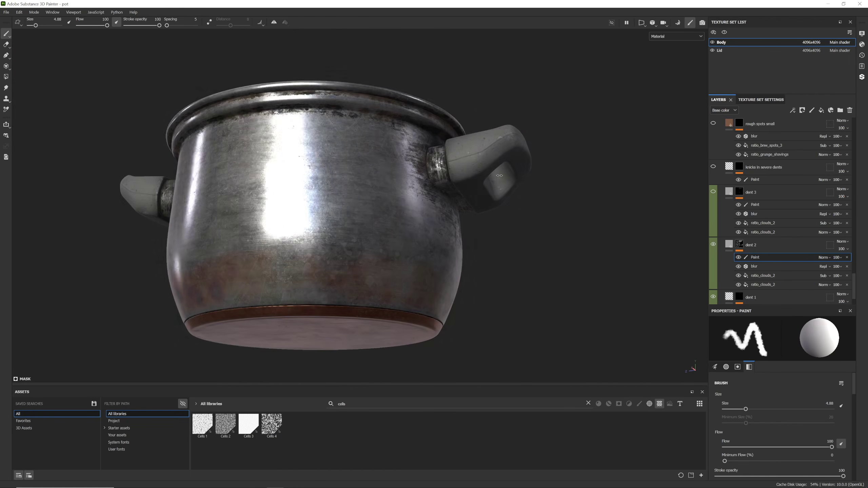
right_click_drag(471, 171, 518, 176, "shift")
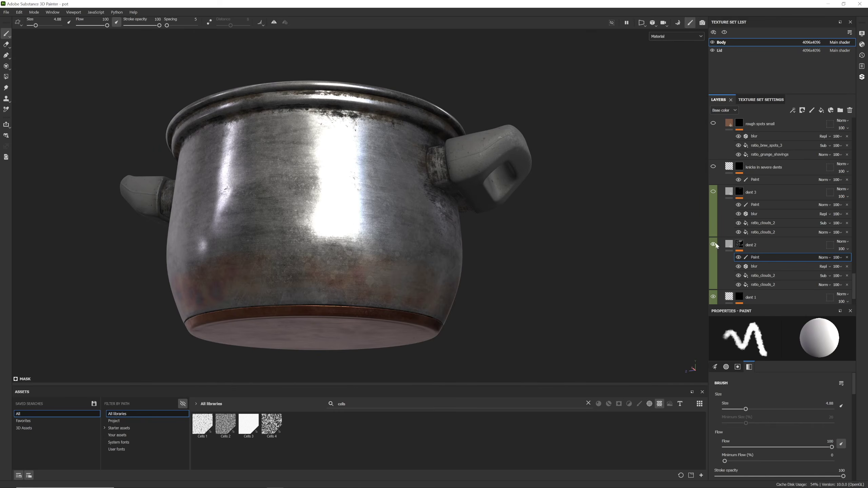
Step: Hide the dent 1 and dent 2 layers, show dent 3, and check its mask on the pot body
left_click(713, 244)
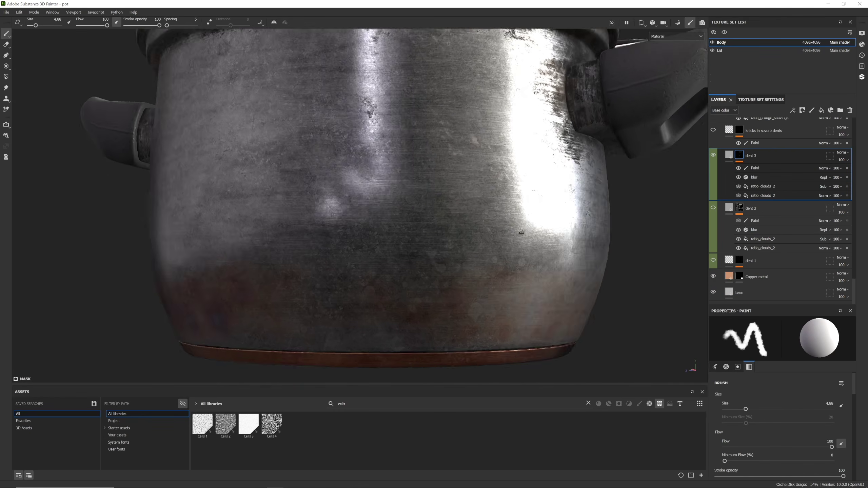
mouse_move(506, 236)
left_mouse_down("alt")
mouse_move(528, 204)
mouse_move(473, 174)
mouse_move(364, 190)
mouse_move(391, 213)
mouse_move(864, 214)
mouse_move(380, 192)
mouse_move(353, 171)
mouse_move(506, 181)
mouse_move(664, 175)
left_mouse_up("alt")
key("m")
scroll(364, 190, "down", 5)
scroll(379, 192, "up", 5)
key("m")
Step: Try a deeper dent 3 height of -0.3070, view the dents from below, and bring the height to -0.2169
left_click(729, 156)
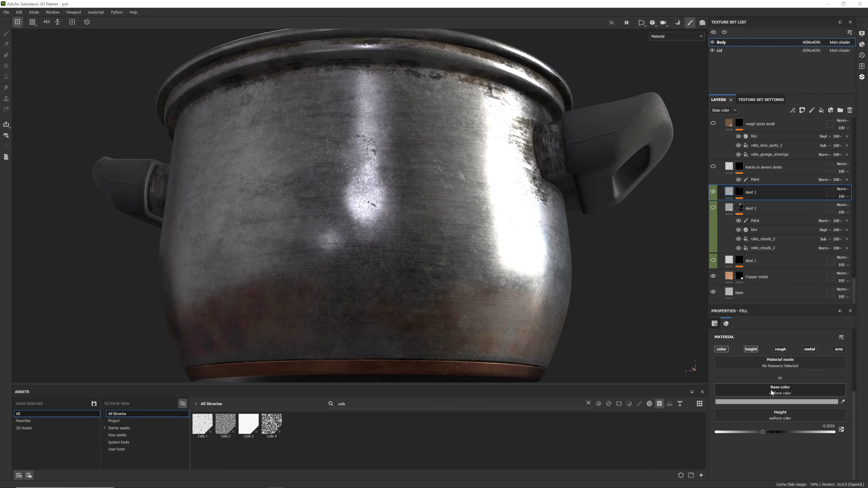
left_click_drag(770, 431, 756, 431)
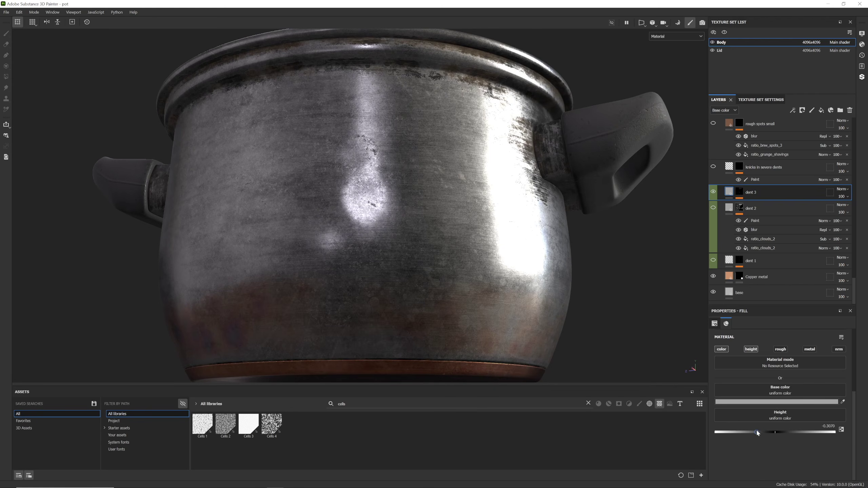
left_click_drag(646, 322, 679, 251, "alt")
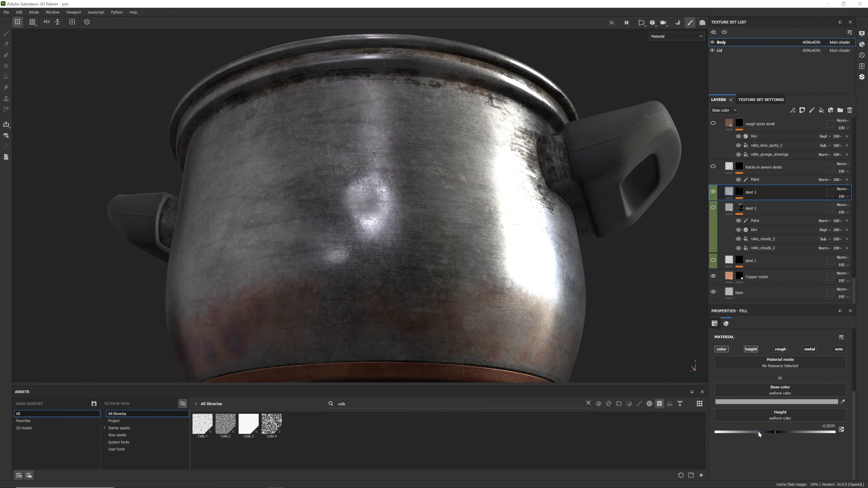
left_click_drag(758, 431, 759, 433)
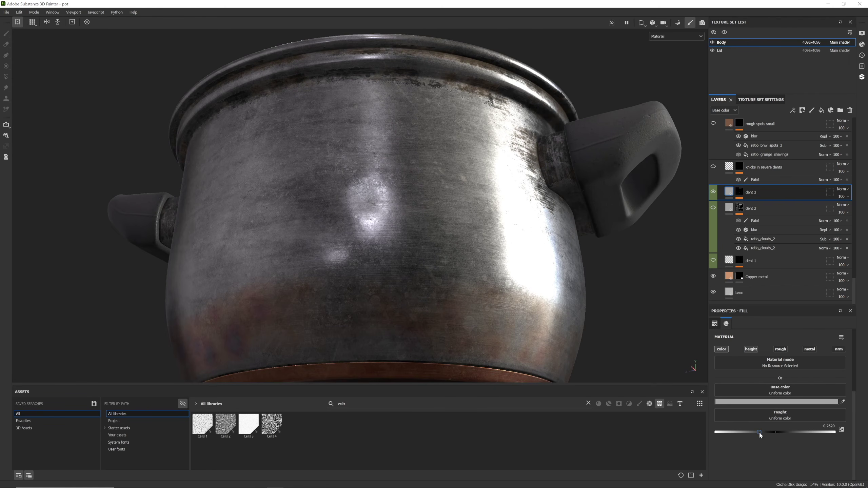
Step: Examine the settings of both ratio_clouds_2 fills, the blur filter and the Paint effect in the dent 3 mask
left_click(740, 192)
left_click(767, 228)
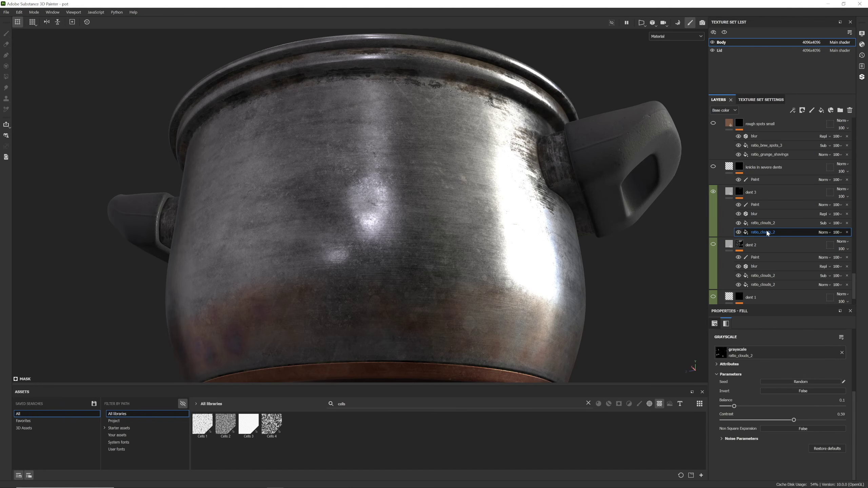
scroll(778, 374, "up", 3)
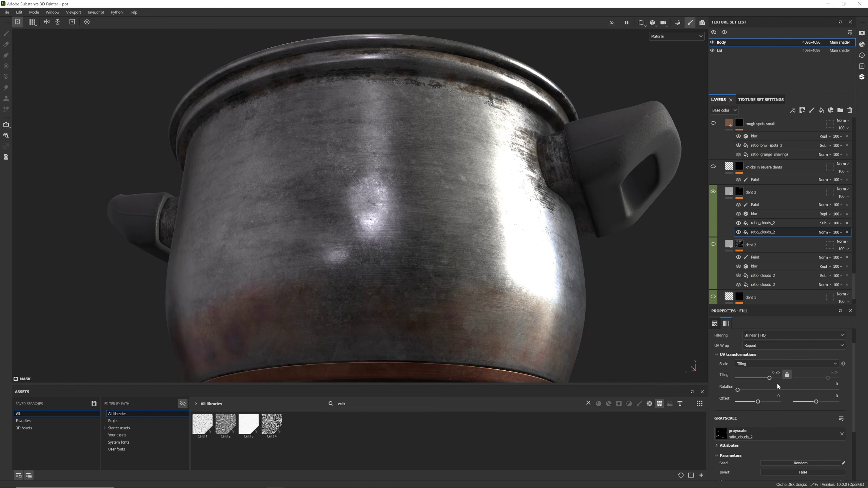
left_click(776, 223)
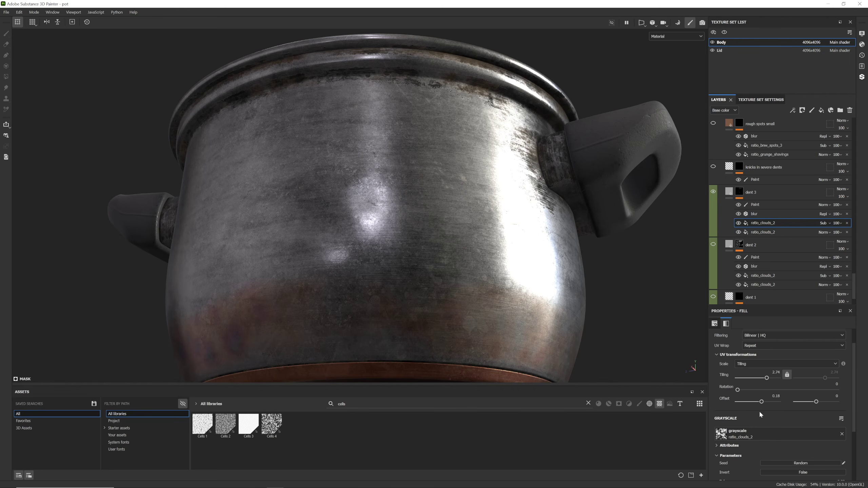
scroll(761, 415, "down", 3)
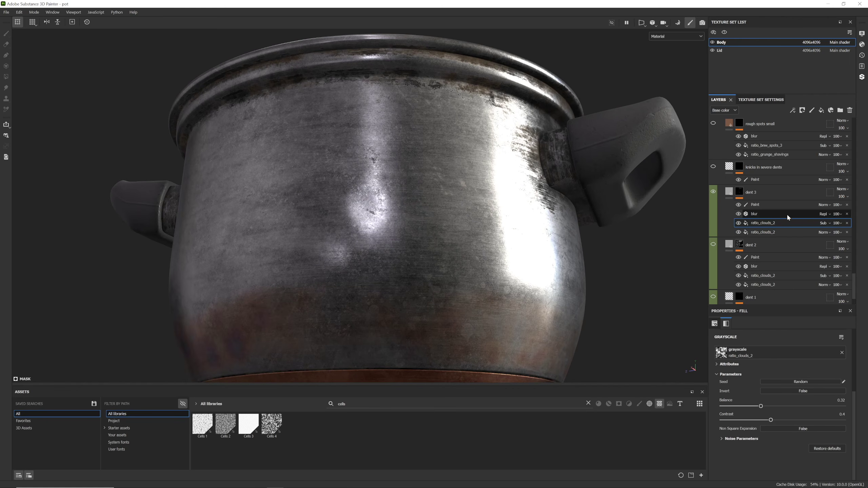
left_click(763, 214)
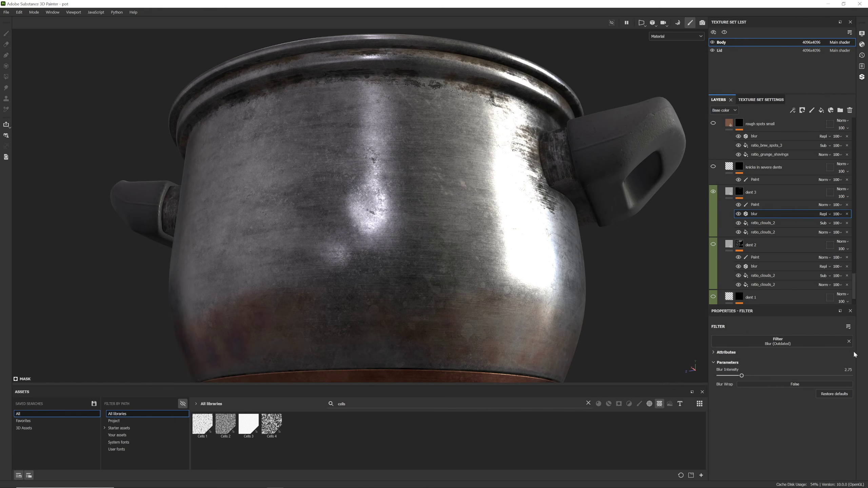
left_click(749, 205)
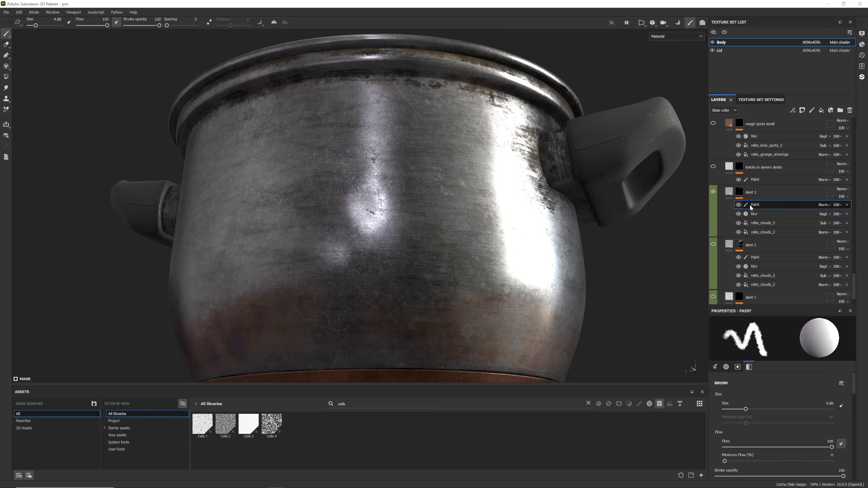
Step: View the dent 3 mask around the pot with its Paint effect hidden, and return to material view
left_click(739, 192, "alt")
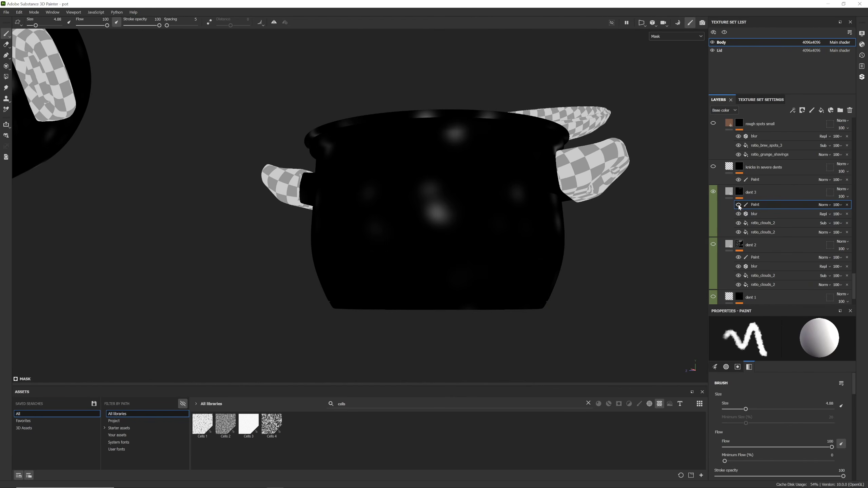
left_click_drag(562, 241, 561, 202, "alt")
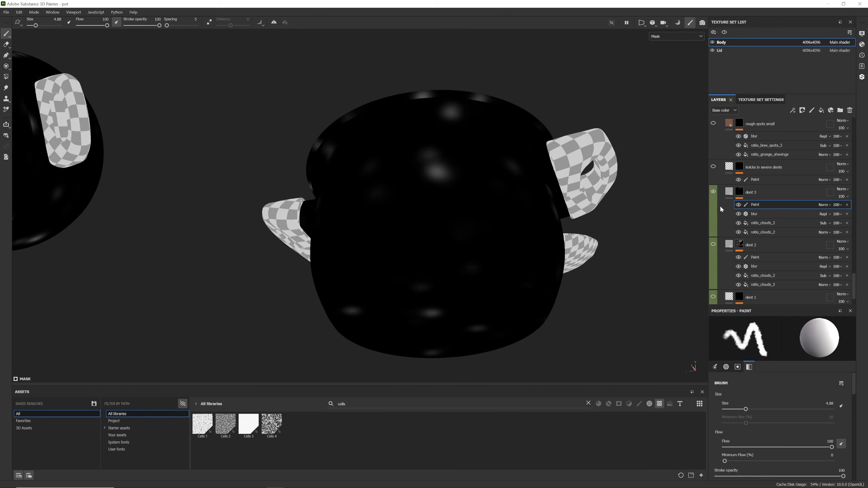
left_click_drag(635, 204, 632, 242, "alt")
key("m")
scroll(515, 200, "up", 3)
left_click_drag(514, 200, 492, 188, "alt")
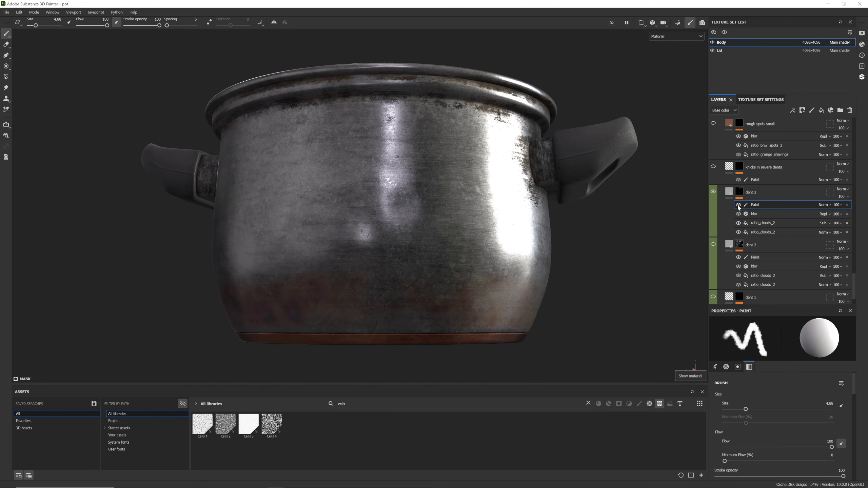
Step: Turn the dent 3 Paint effect back on and inspect the remaining dents around the pot body and handle
left_click(738, 205)
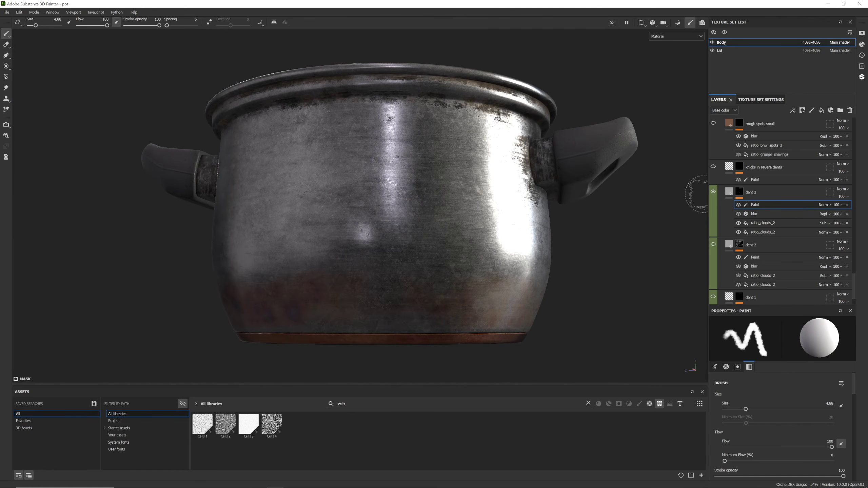
left_click_drag(581, 213, 578, 188, "alt")
mouse_move(577, 188)
right_mouse_down("shift")
mouse_move(537, 188)
mouse_move(562, 187)
right_mouse_up("shift")
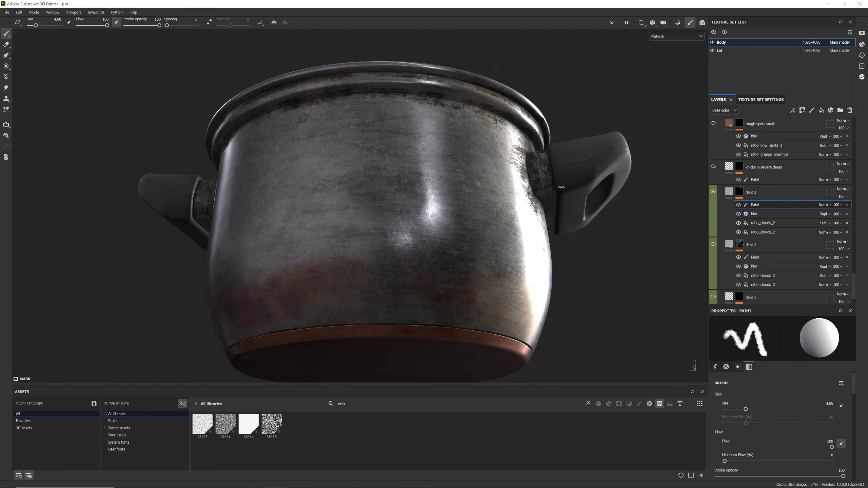
left_click_drag(561, 187, 314, 185, "alt")
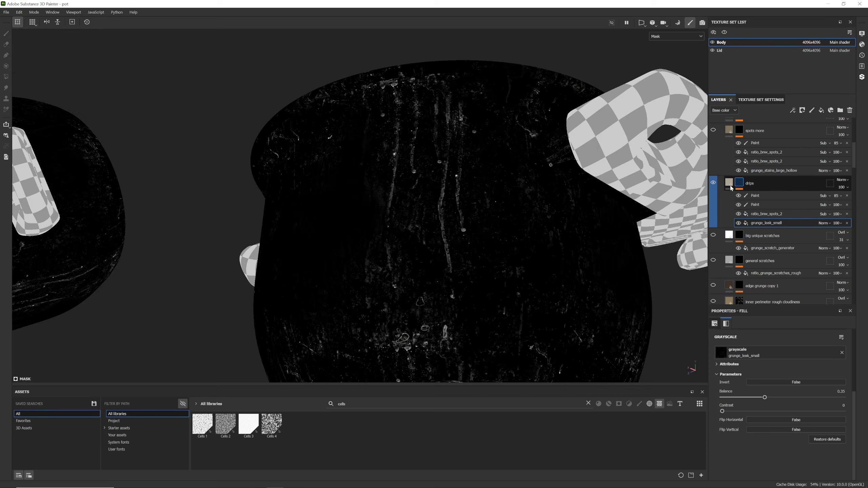
left_click_drag(516, 278, 516, 252, "alt")
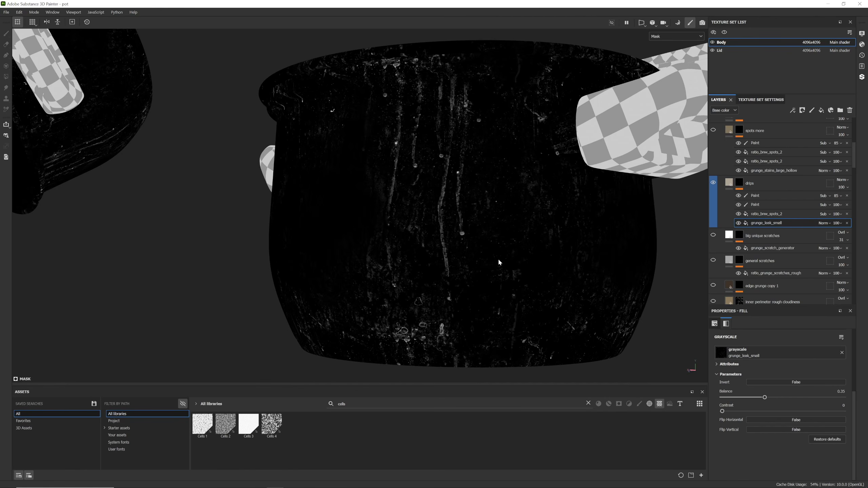
Step: View the drips layer's mask and material on the pot, and search the asset library for "leak small"
left_click_drag(498, 261, 415, 236, "alt")
key("m")
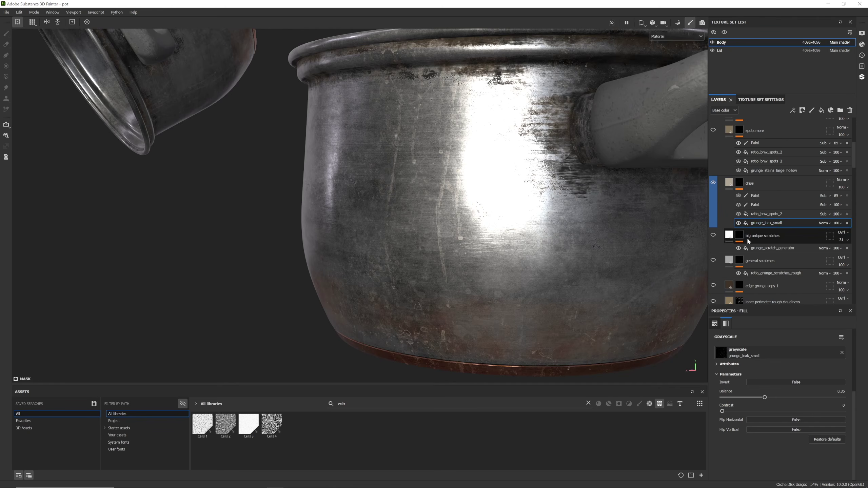
left_click(589, 403)
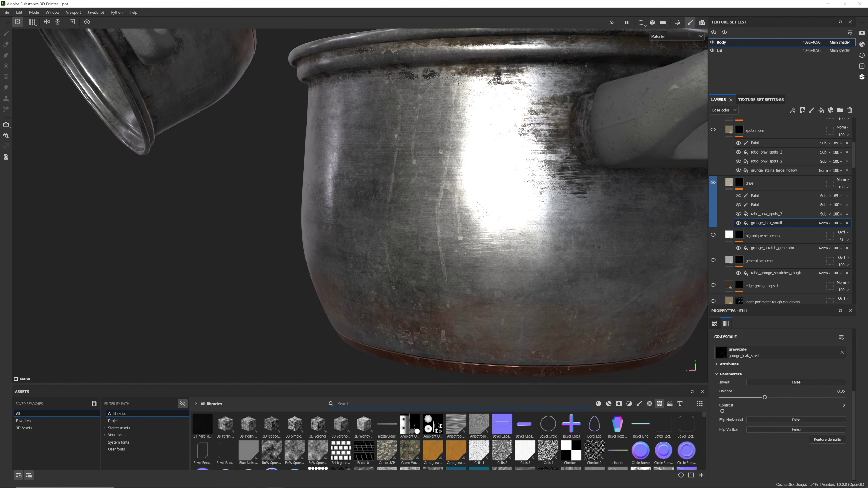
left_click(331, 403)
type("leak small")
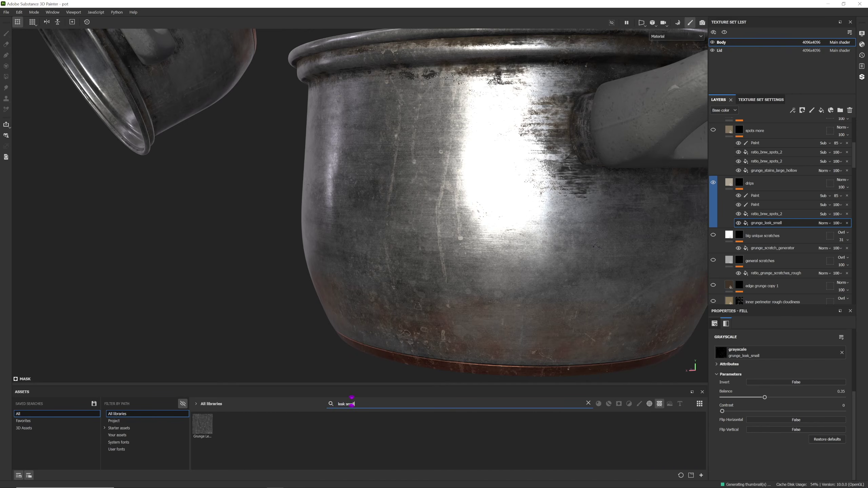
Step: Examine the tiling, rotation, balance and contrast settings of the grunge_leak_small and ratio_brew_spots_2 fills in the drips mask
mouse_move(206, 423)
scroll(748, 407, "up", 2)
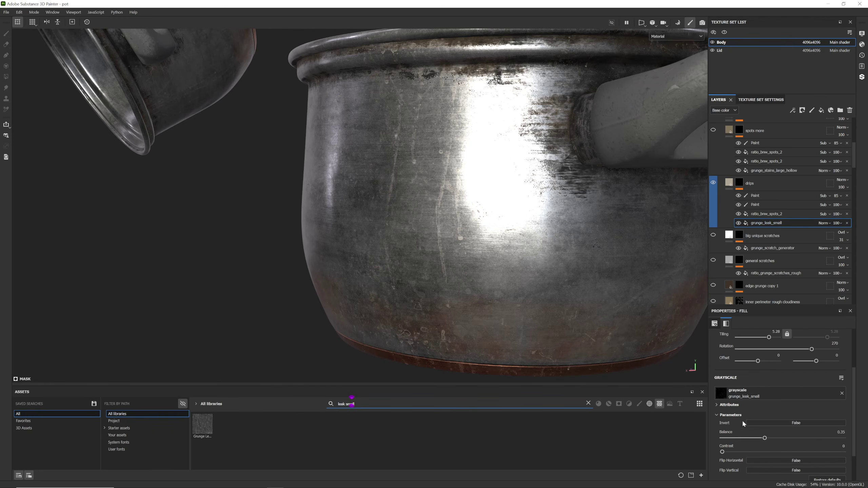
scroll(759, 424, "up", 2)
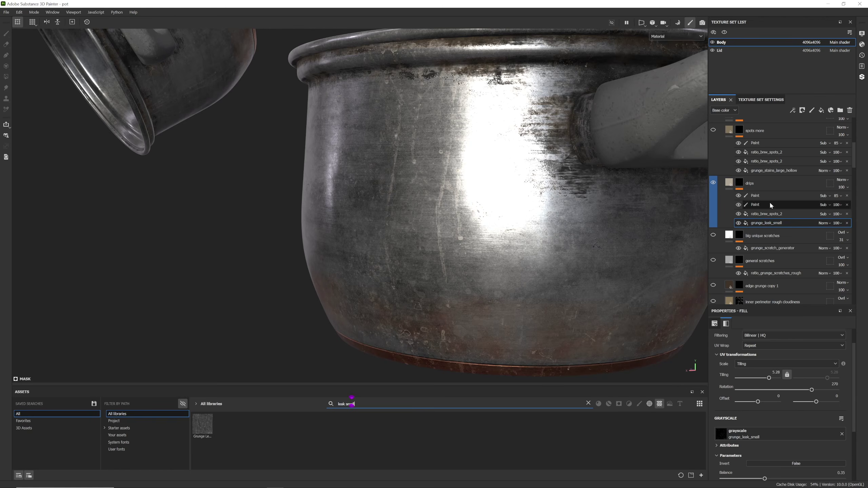
left_click(773, 214)
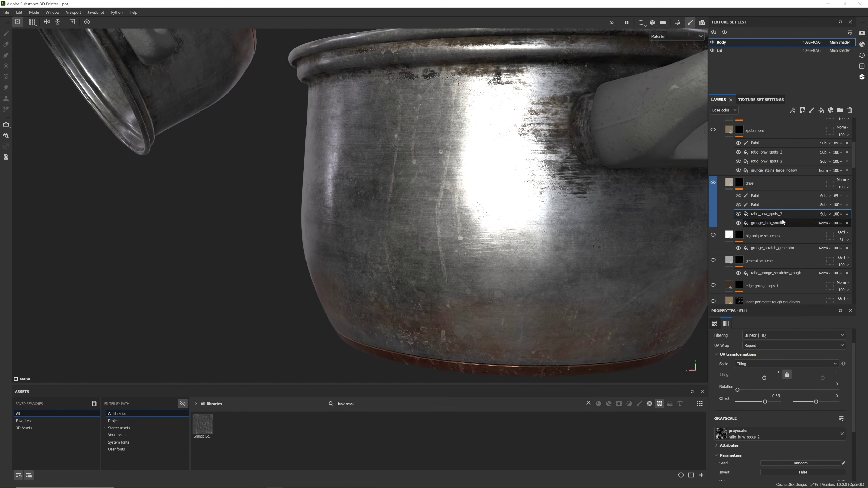
double_click(781, 214)
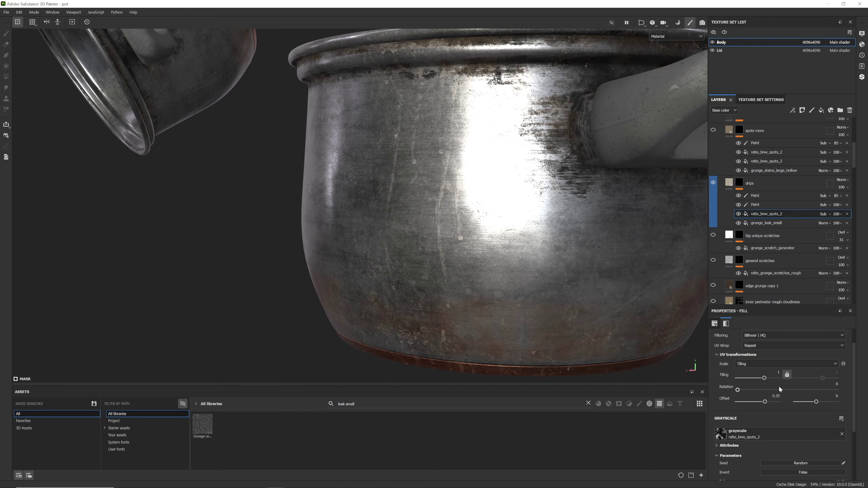
key("Escape")
scroll(746, 373, "down", 3)
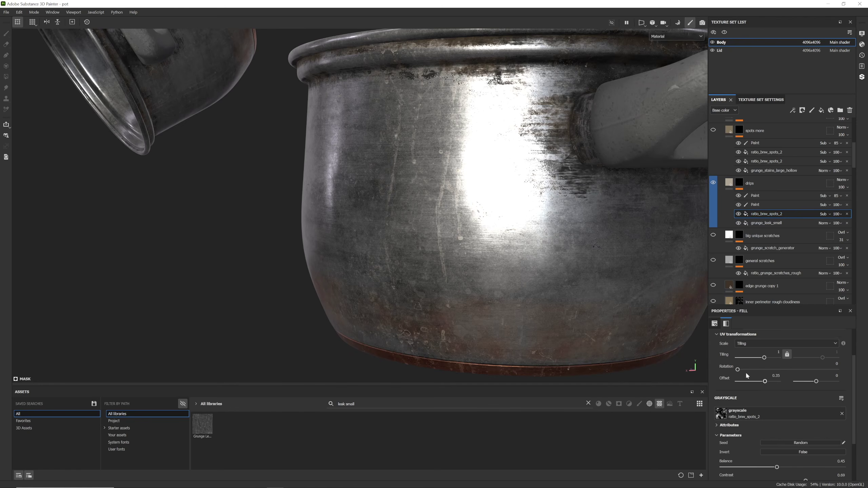
Step: View the drips mask around the pot, and return to material view to inspect the drips on the metal body
left_click(739, 182, "alt")
left_click_drag(559, 229, 663, 223, "alt")
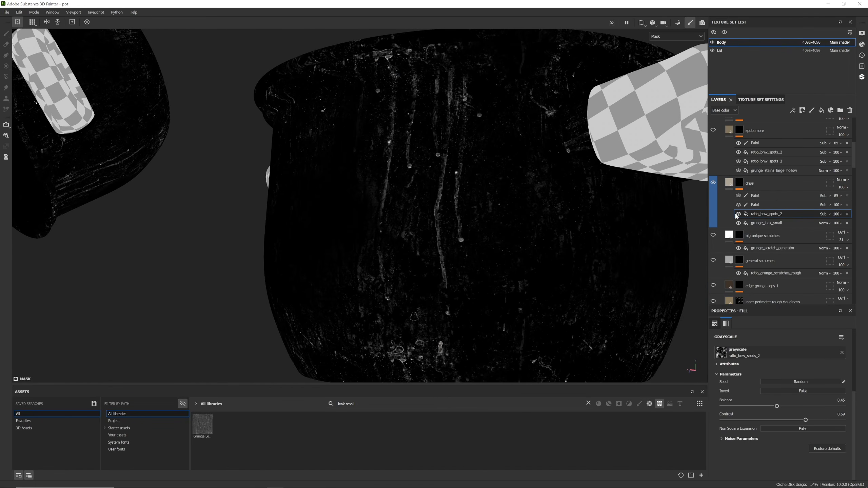
left_click_drag(554, 219, 600, 215, "alt")
scroll(601, 215, "down", 2)
key("m")
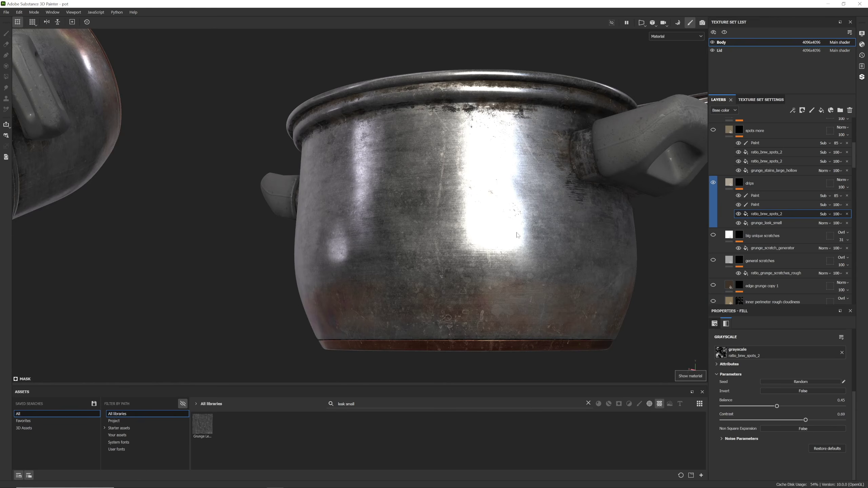
mouse_move(518, 235)
left_mouse_down("alt")
mouse_move(554, 313)
mouse_move(523, 235)
left_mouse_up("alt")
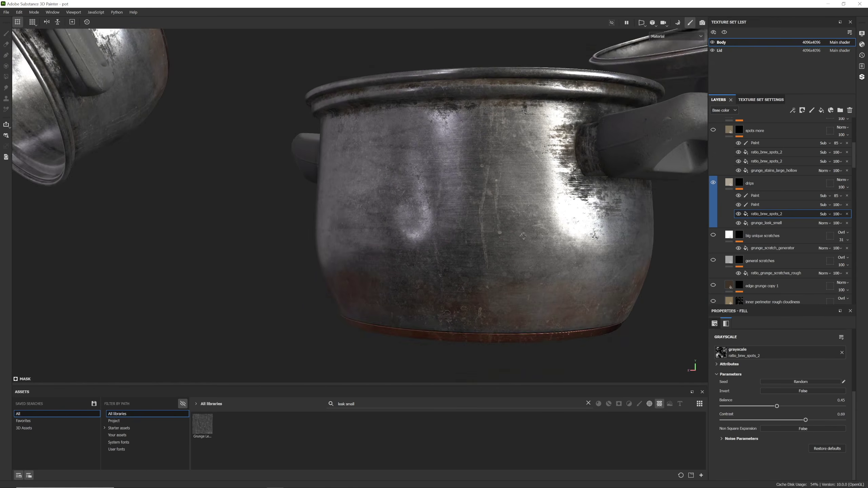
scroll(523, 235, "up", 5)
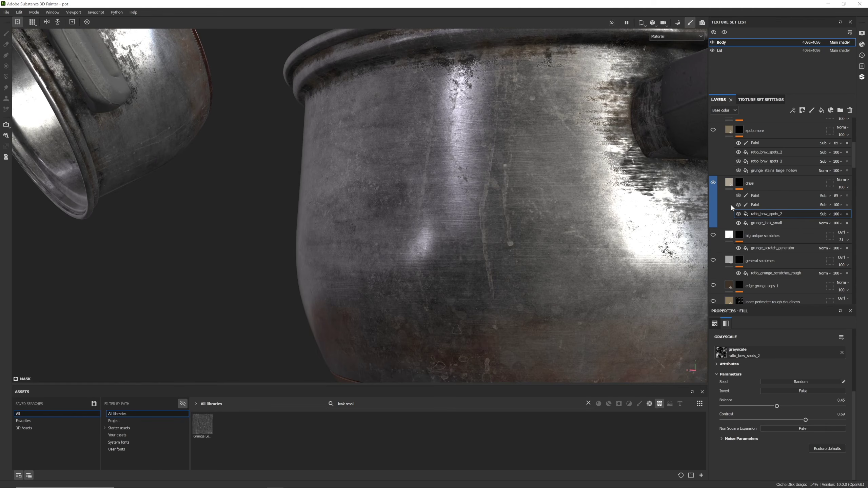
Step: Show the drips mask again and hide its two Paint effects to inspect the unpainted drips around the pot
left_click(740, 182, "alt")
scroll(581, 171, "down", 5)
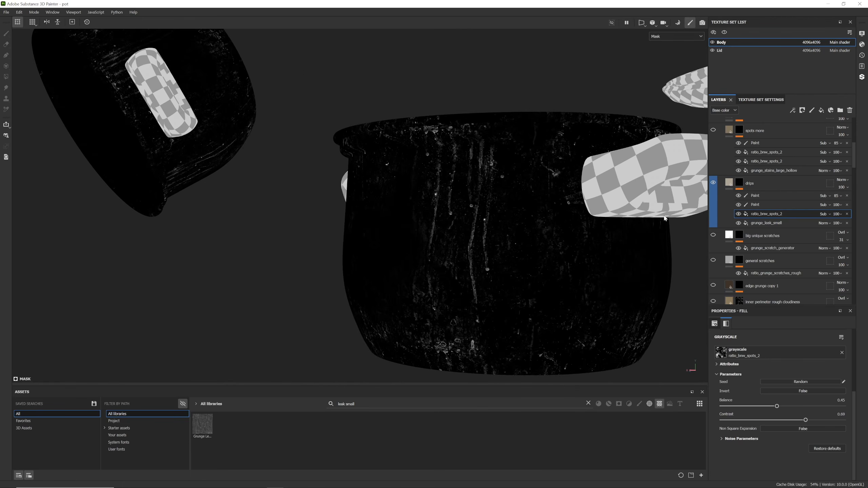
left_click(761, 205)
left_click(738, 205)
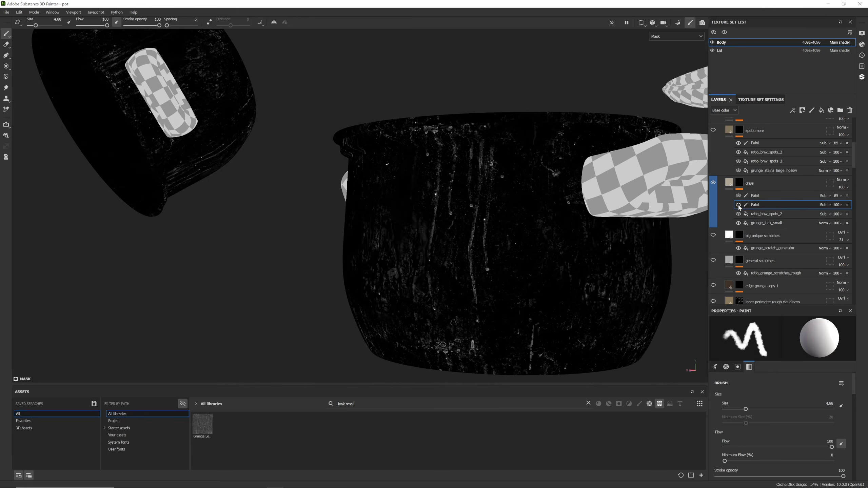
left_click(739, 205)
left_click(738, 204)
left_click(739, 196)
left_click_drag(659, 222, 655, 183, "alt")
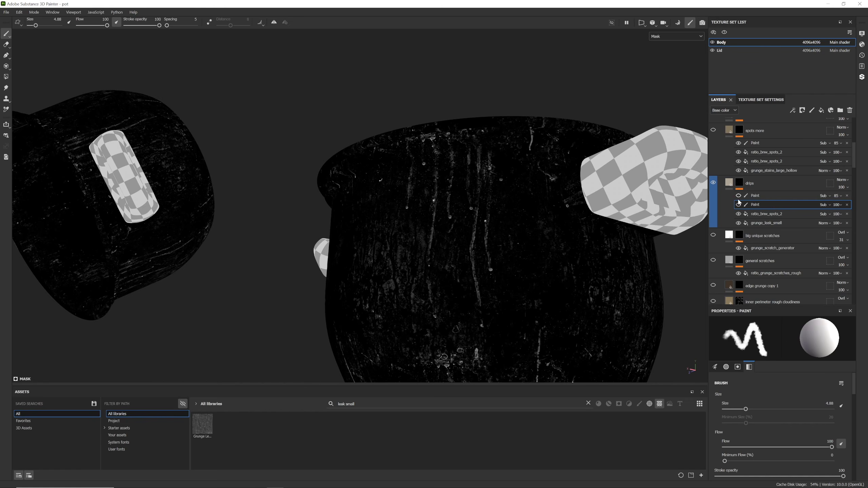
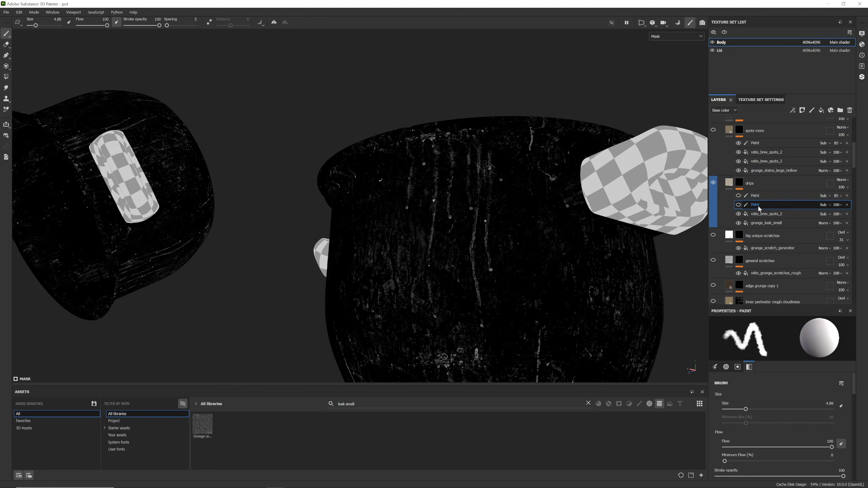
Step: Turn both Paint effects in the drips mask back on and inspect the painted-out mask around the pot
left_click(759, 196)
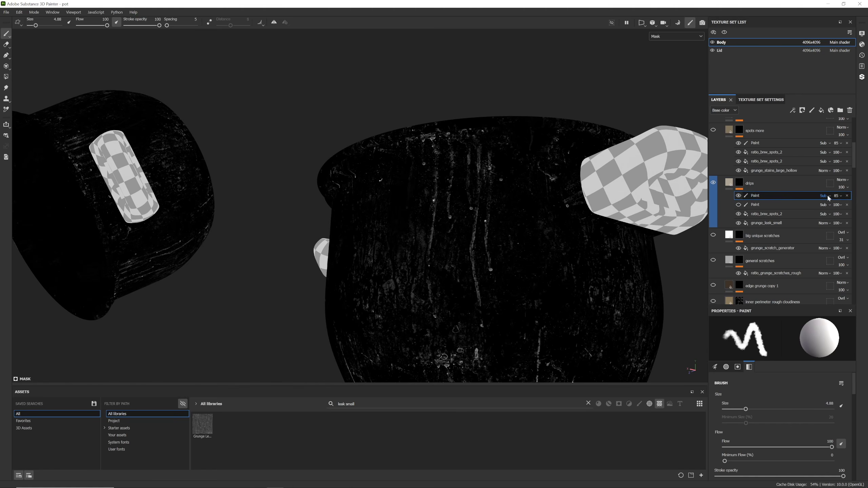
mouse_move(456, 168)
left_mouse_down()
mouse_move(430, 254)
mouse_move(424, 246)
mouse_move(459, 229)
mouse_move(407, 294)
left_mouse_up()
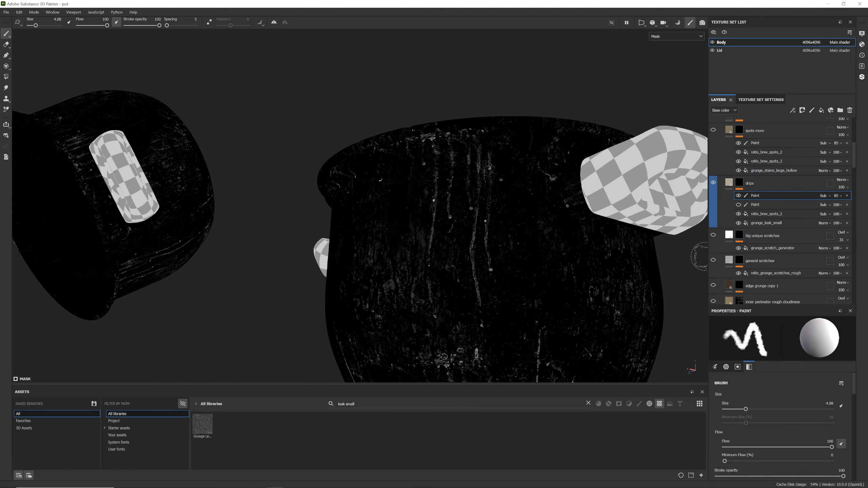
left_click(739, 204)
left_click_drag(476, 194, 591, 231, "alt")
middle_click_drag(412, 251, 515, 228, "alt")
left_click_drag(516, 228, 615, 226, "alt")
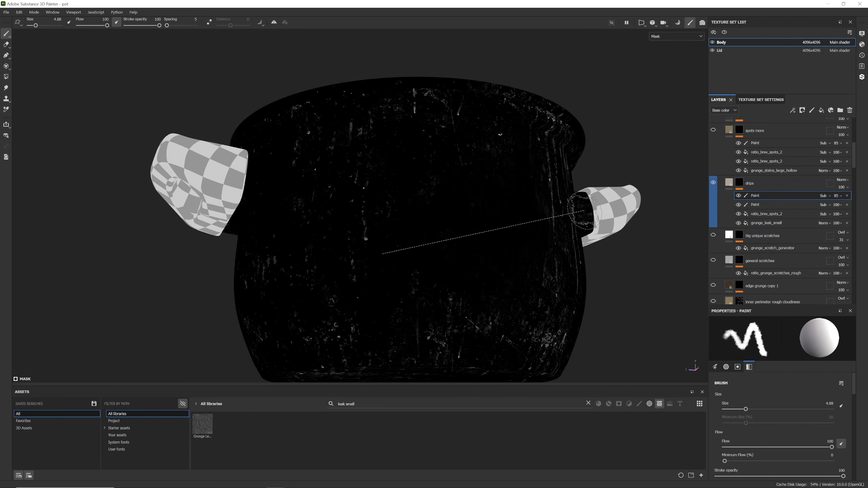
left_click_drag(499, 231, 493, 190, "alt")
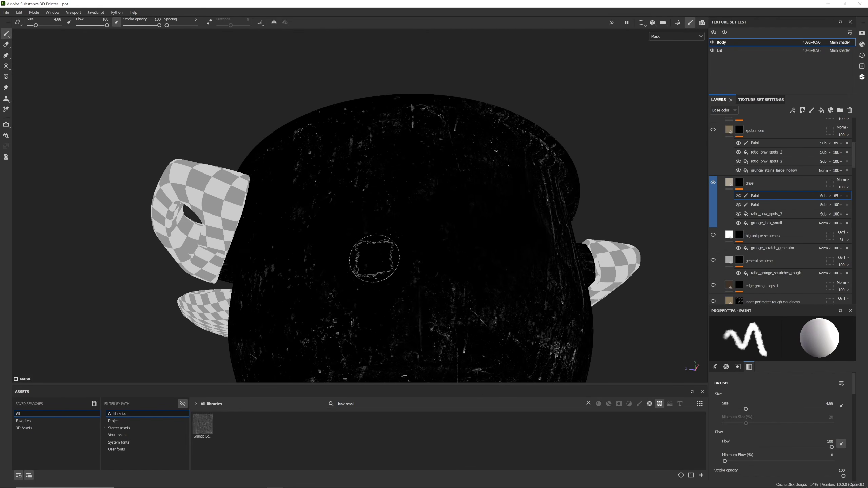
left_click_drag(374, 258, 333, 209, "alt")
Step: Return to material view and inspect the drips on the pot's metal body from several angles
key("m")
right_click_drag(333, 209, 337, 213, "shift")
left_click_drag(347, 211, 403, 266, "alt")
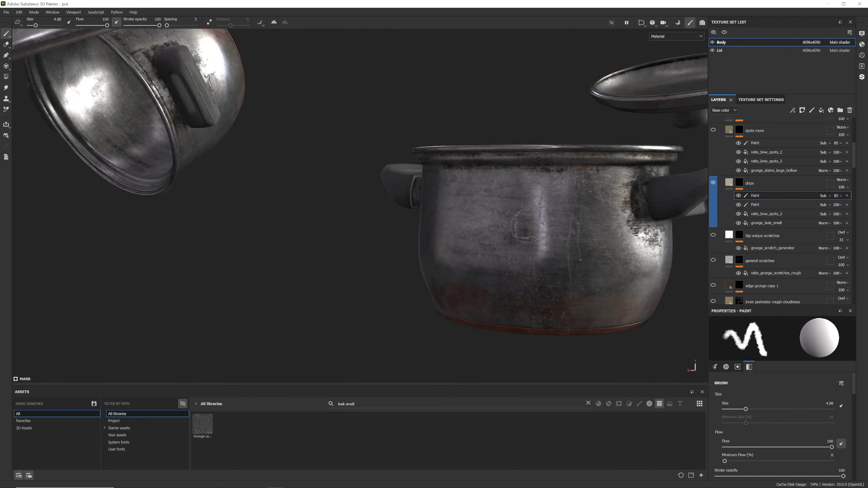
right_click_drag(403, 267, 560, 239, "alt")
left_click_drag(602, 226, 660, 188, "alt")
Step: Examine the drips layer's fill material, including its base color, height, roughness and metallic values
left_click(729, 183)
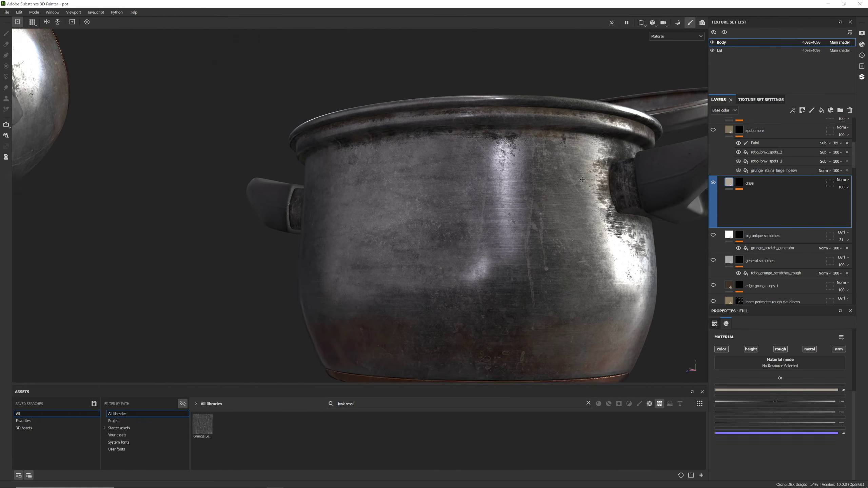
middle_click_drag(607, 236, 492, 205, "alt")
right_click_drag(492, 205, 513, 201, "alt")
left_click_drag(513, 201, 534, 182, "alt")
scroll(738, 391, "down", 1)
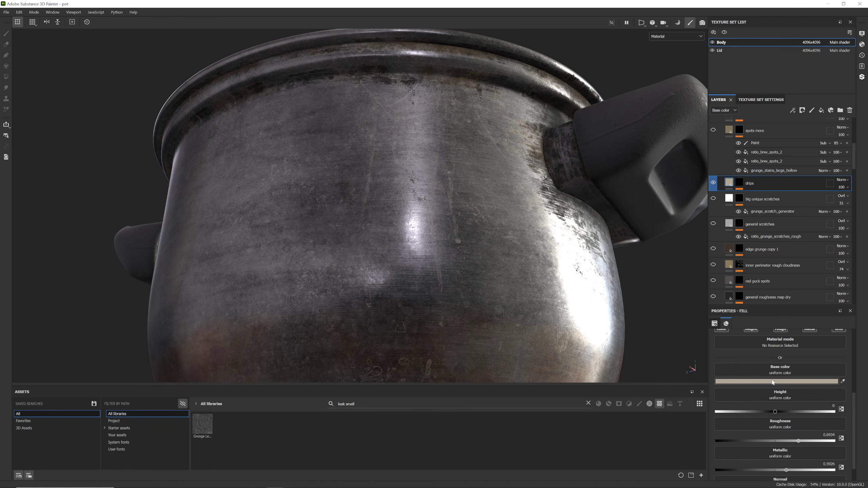
scroll(795, 418, "down", 1)
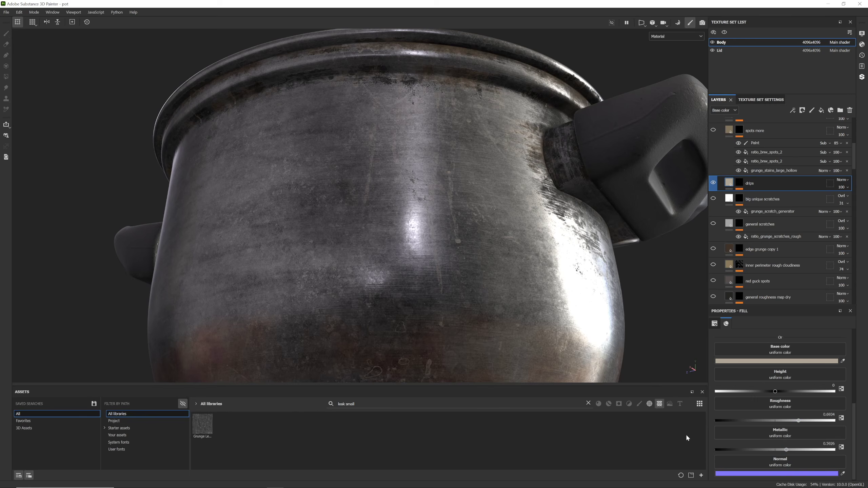
Step: View the pot's base color channel and toggle the drips layer's visibility to compare its effect on the color
key("c")
scroll(481, 267, "down", 2)
key("c")
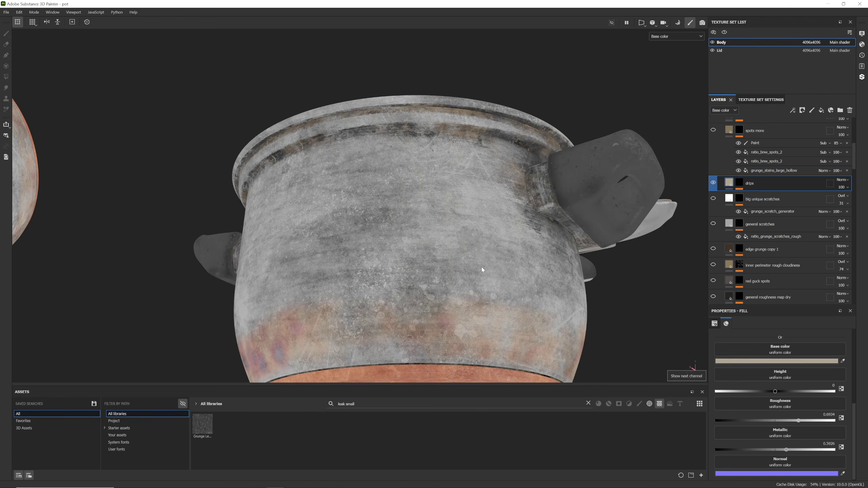
scroll(482, 268, "up", 2)
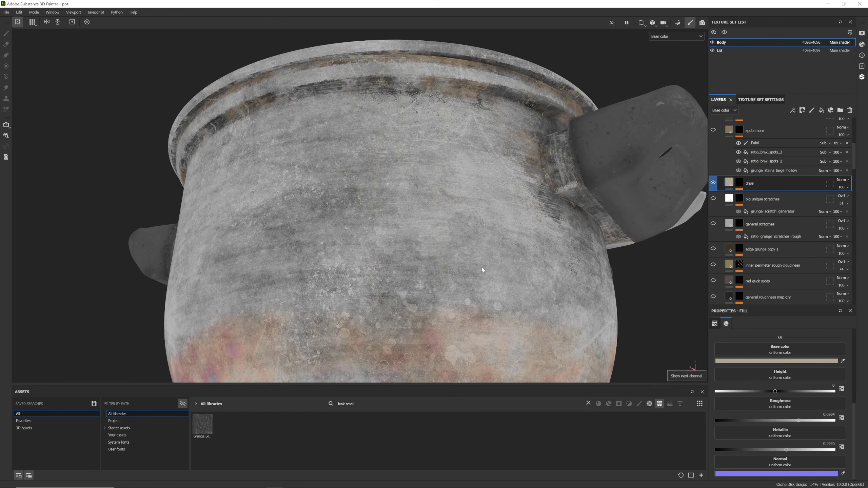
left_click_drag(520, 246, 520, 262, "alt")
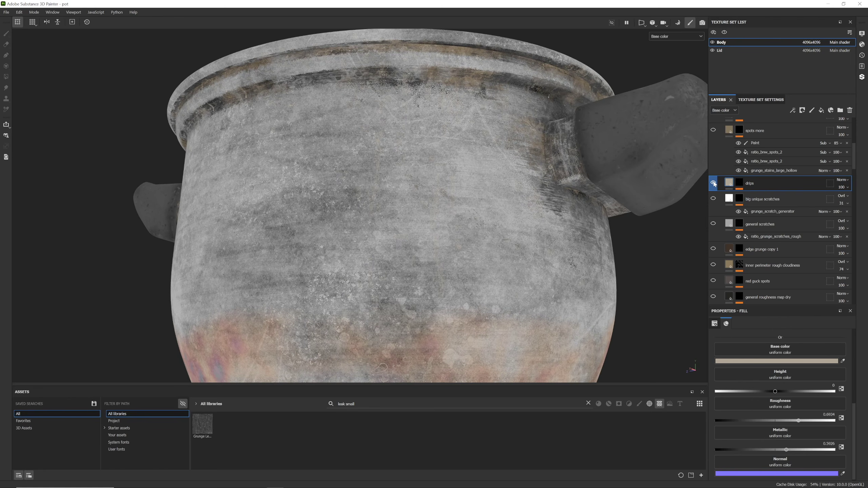
left_click(714, 182)
left_click_drag(521, 182, 519, 182, "alt")
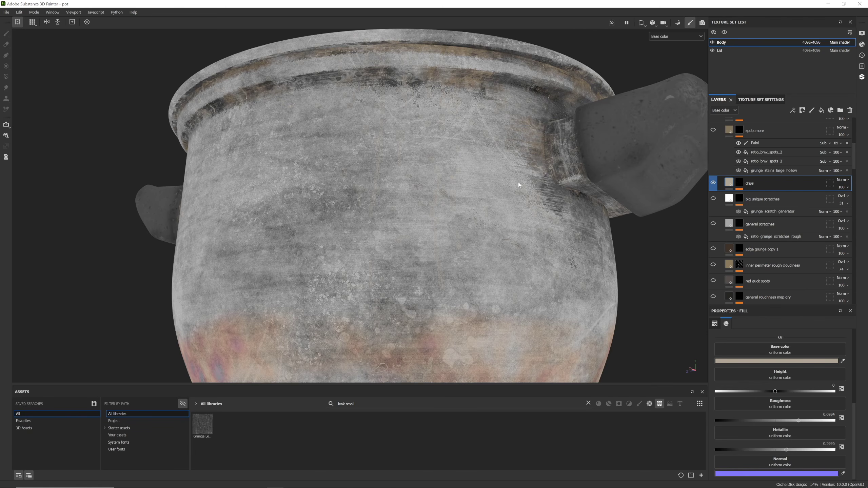
Step: View the roughness channel up close and toggle the drips layer off and on to compare its effect
key("c")
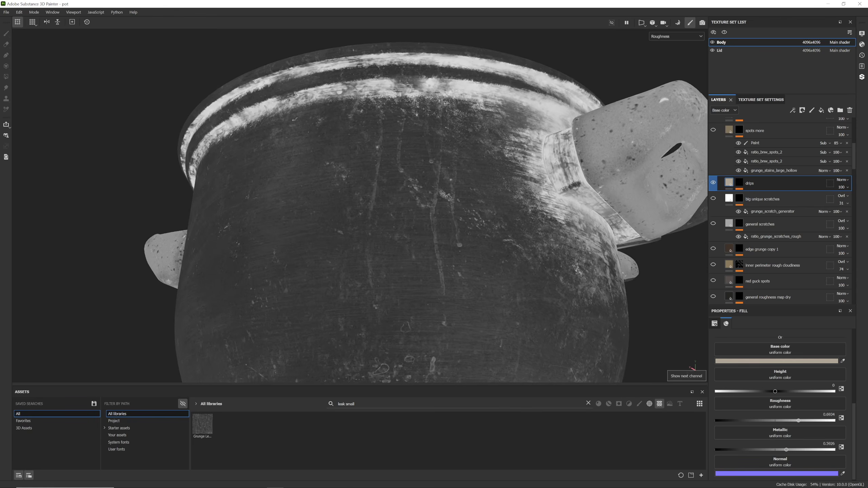
scroll(443, 160, "up", 3)
left_click_drag(448, 197, 441, 114, "alt")
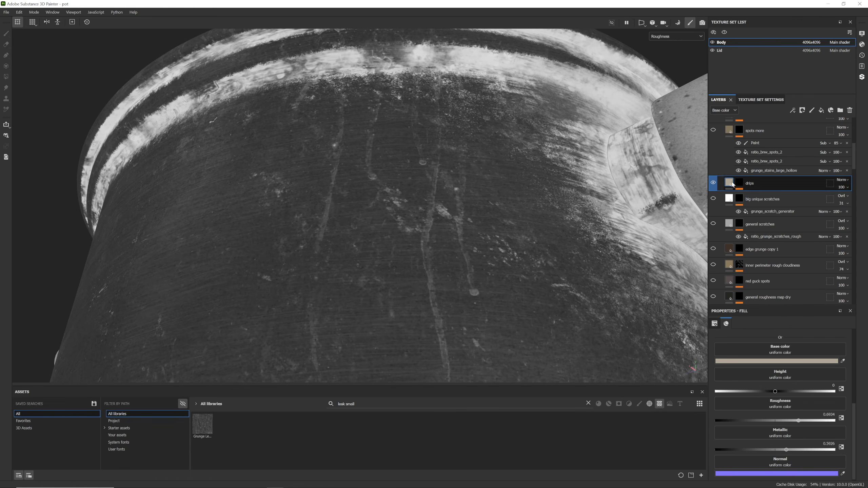
left_click(713, 183)
left_click(714, 184)
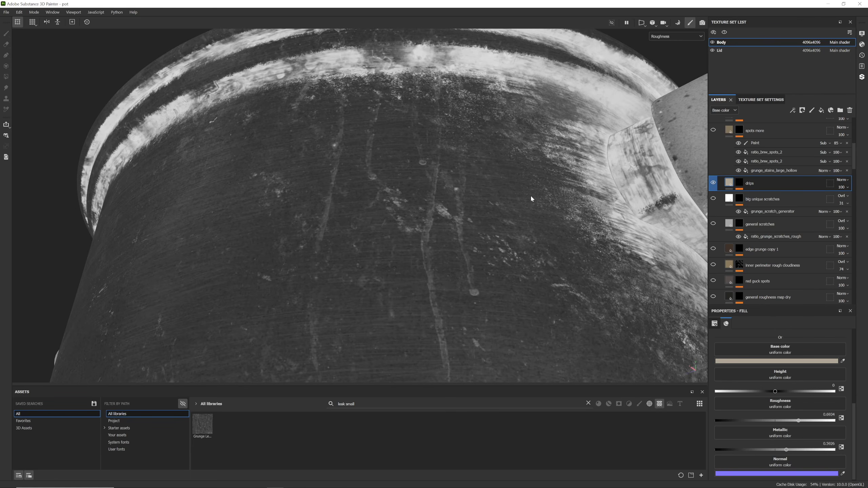
Step: Inspect the drips in the metallic channel across the pot's body, and return to material view
key("c")
left_click_drag(494, 153, 438, 64, "alt")
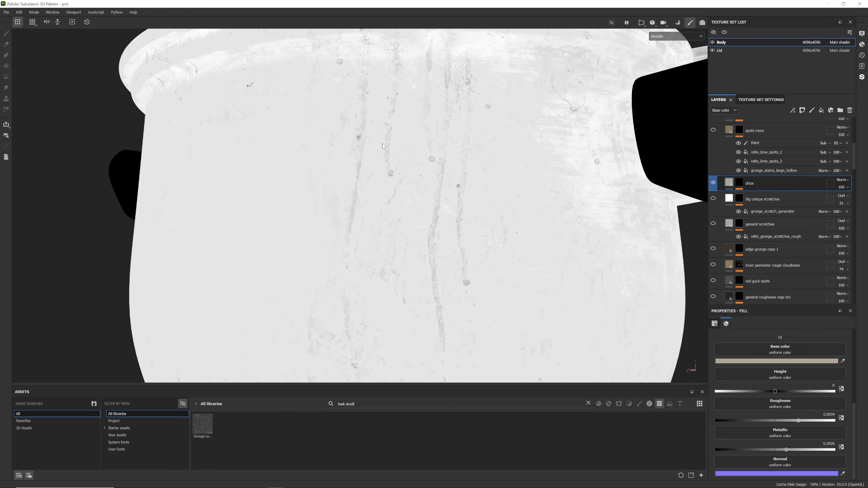
left_click_drag(583, 89, 516, 177, "alt")
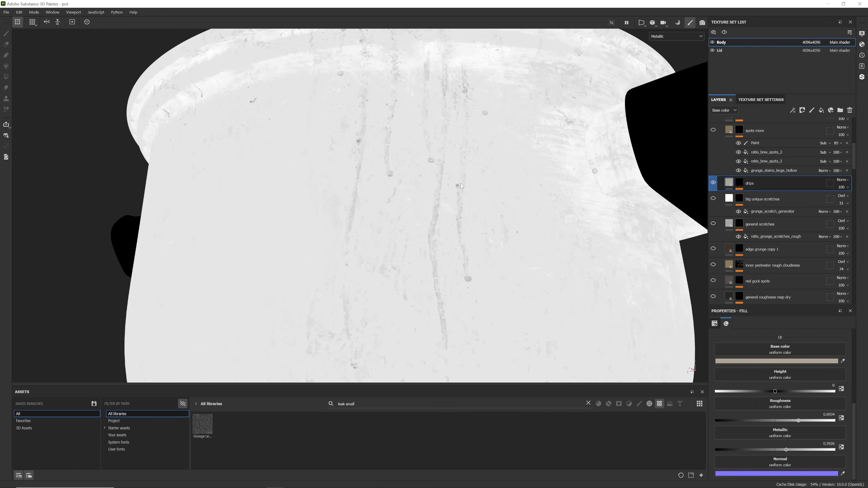
right_click_drag(460, 184, 484, 256, "alt")
middle_click_drag(484, 257, 427, 158, "alt")
right_click_drag(427, 158, 437, 133, "alt")
middle_click_drag(437, 133, 444, 184, "alt")
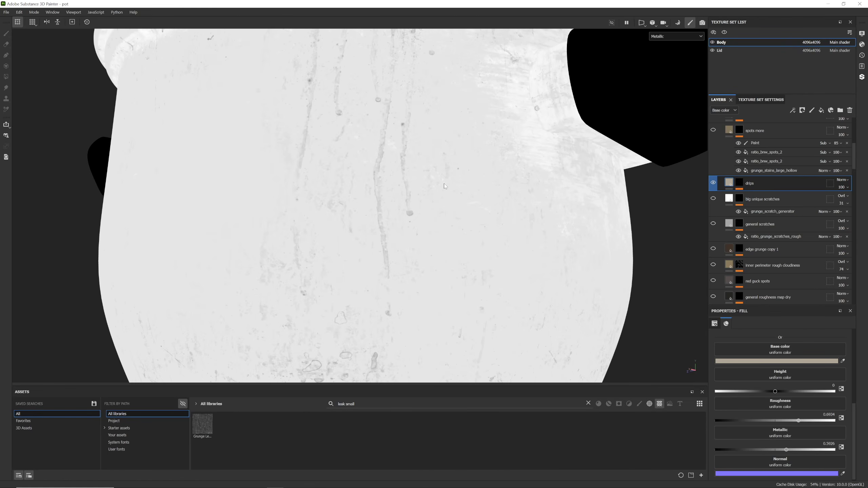
key("m")
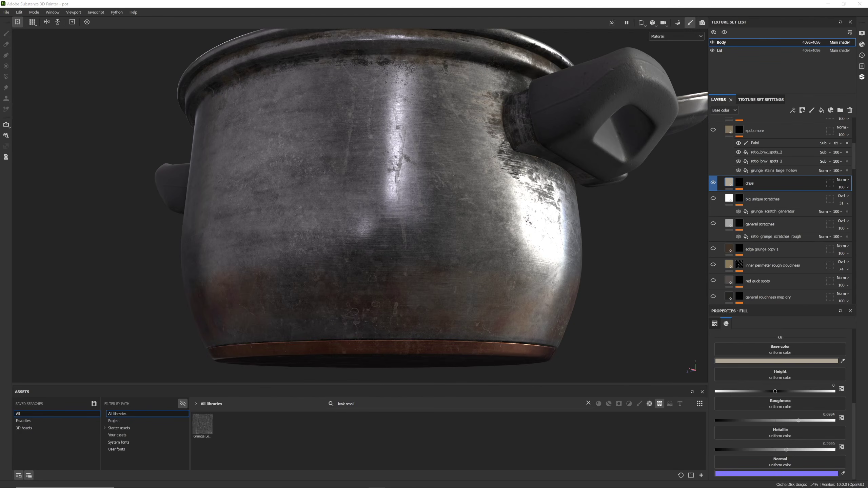